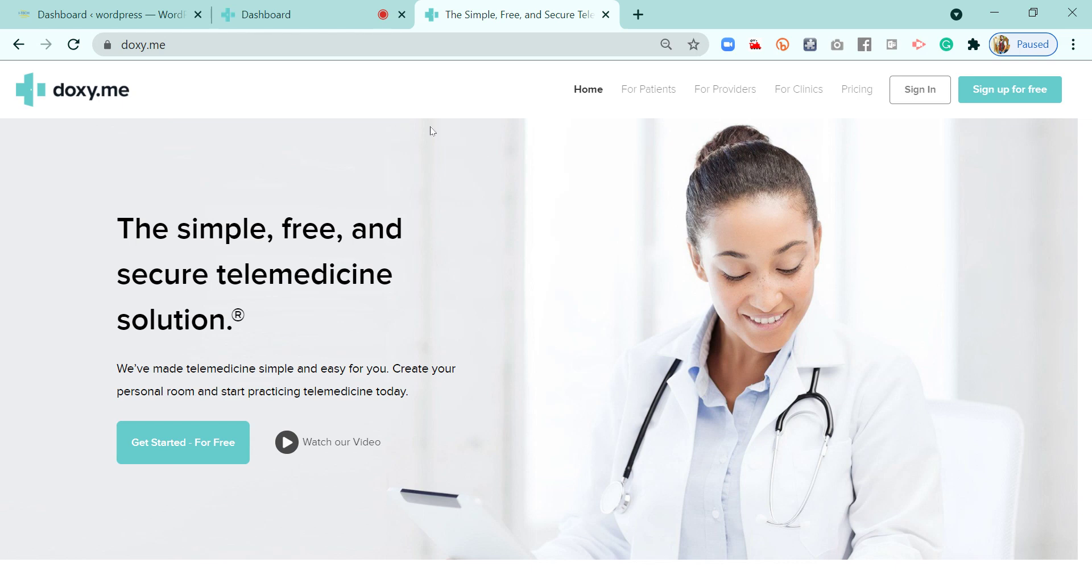
Switch from doxy.me to the 'Dashboard ‹ wordpress' admin tab
left_click(126, 17)
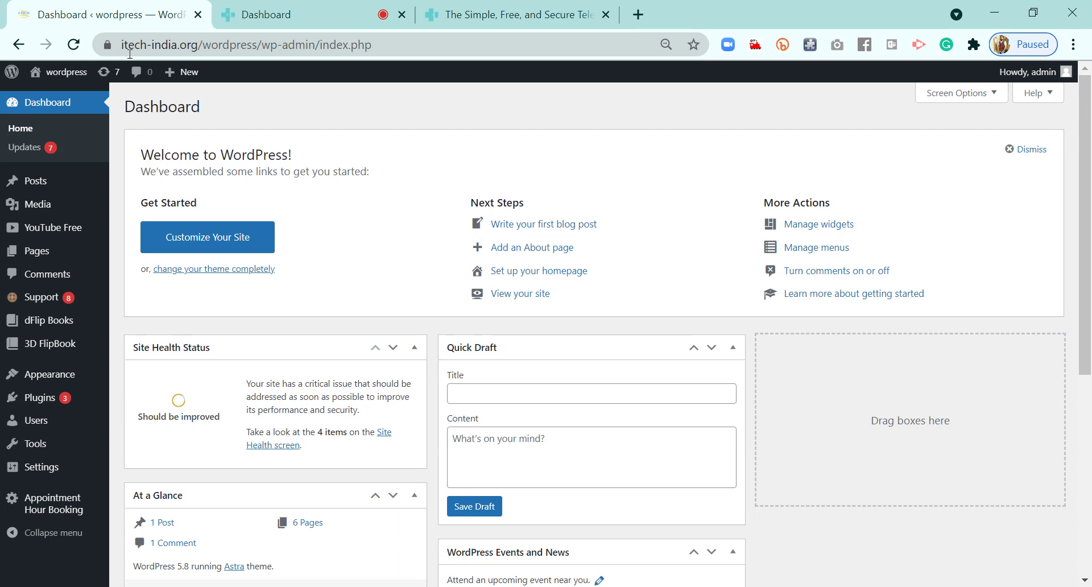
Check the doxy.me account dashboard, then bring up WordPress's All Pages list
left_click(284, 14)
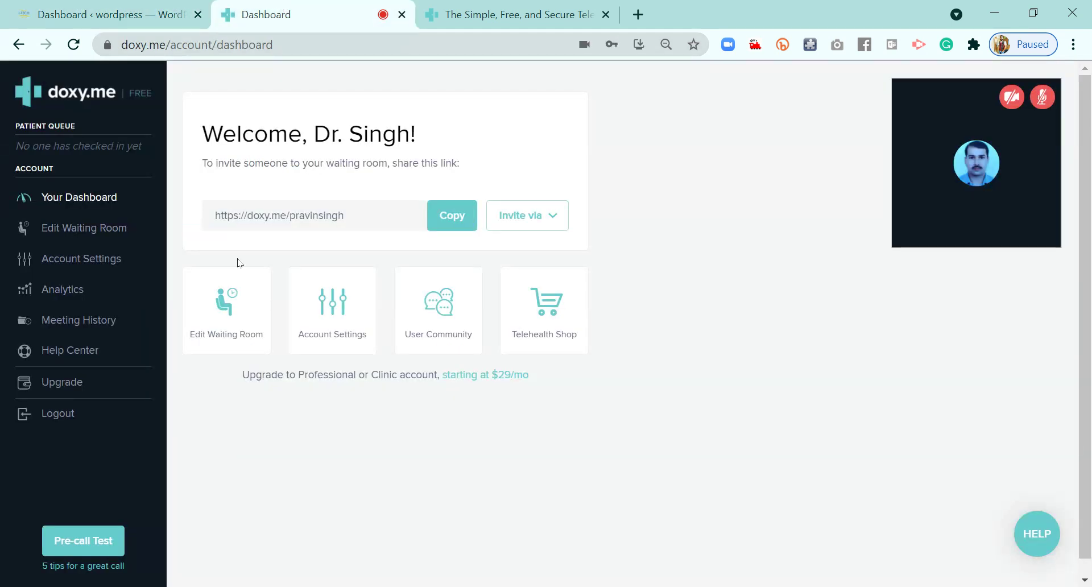
left_click(88, 9)
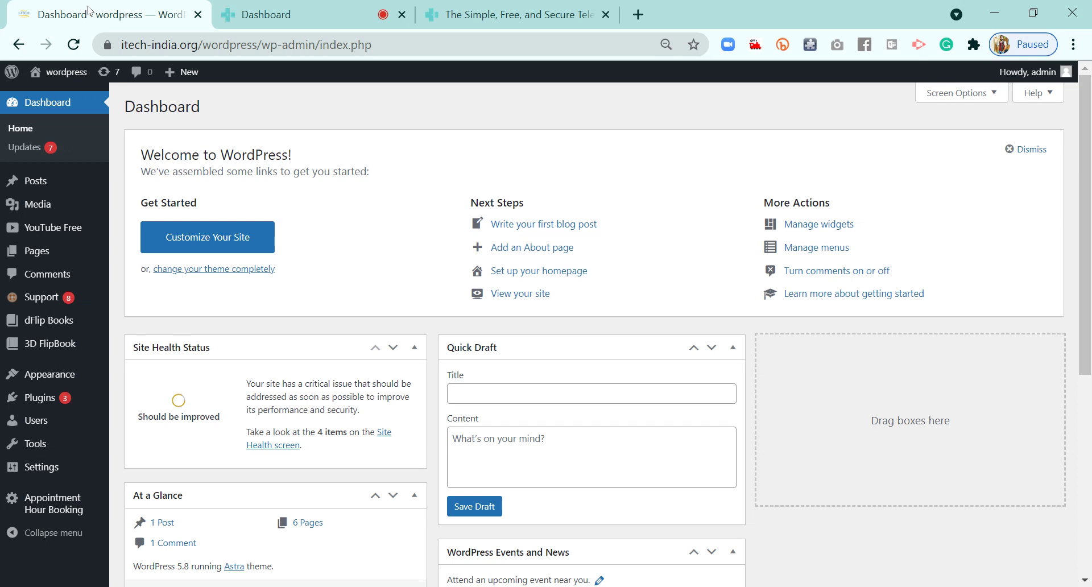
mouse_move(36, 249)
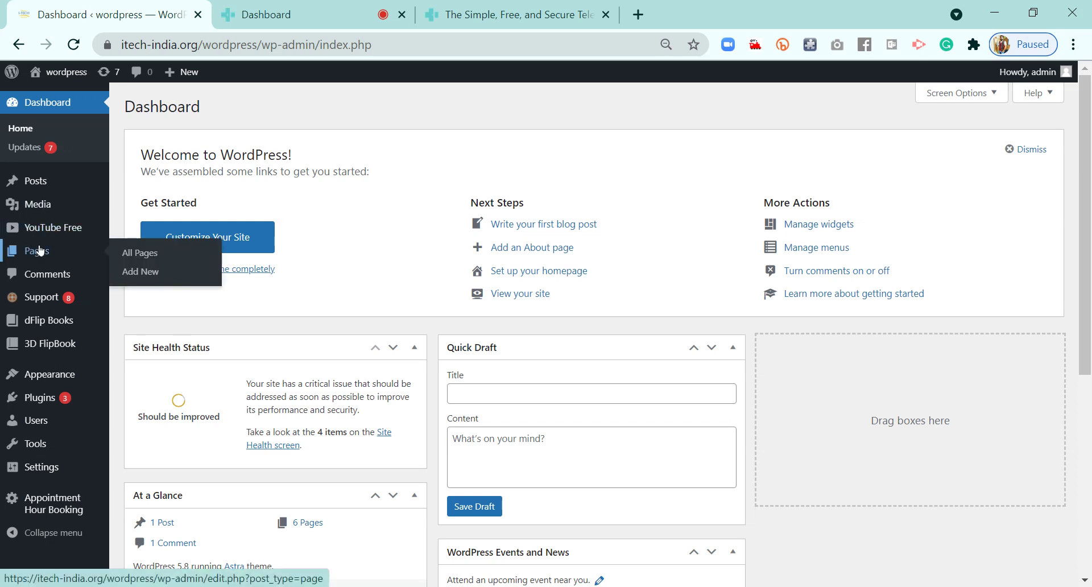
left_click(39, 251)
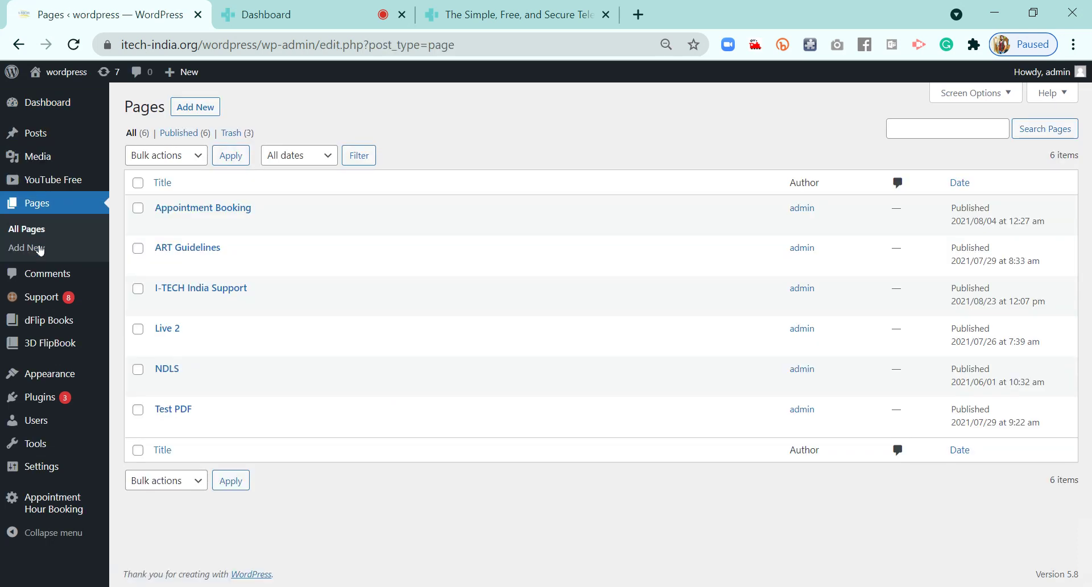
Add a new page titled 'New Appointment' and publish it
left_click(207, 109)
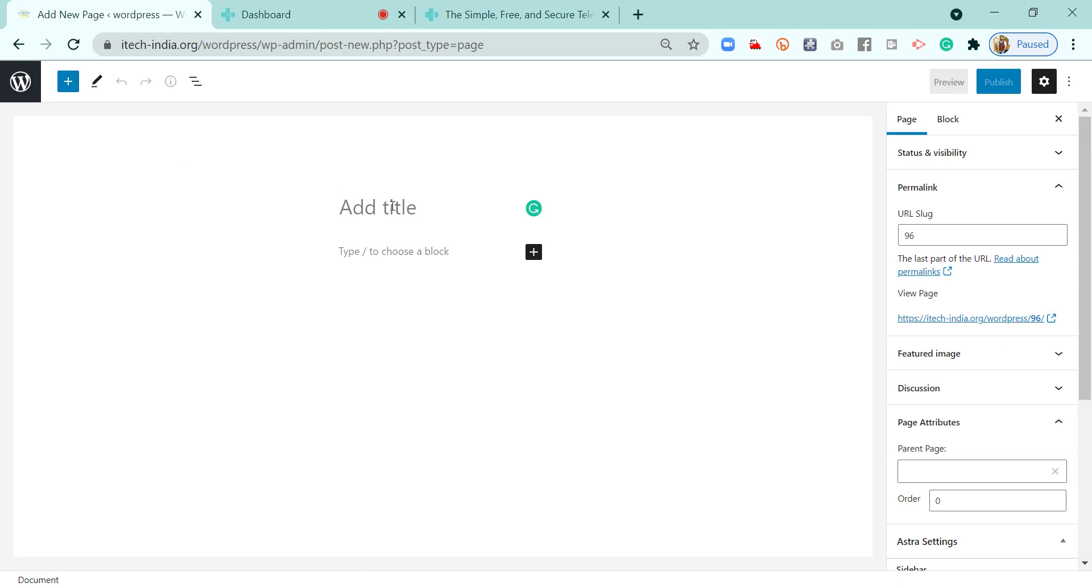
type("New Ap")
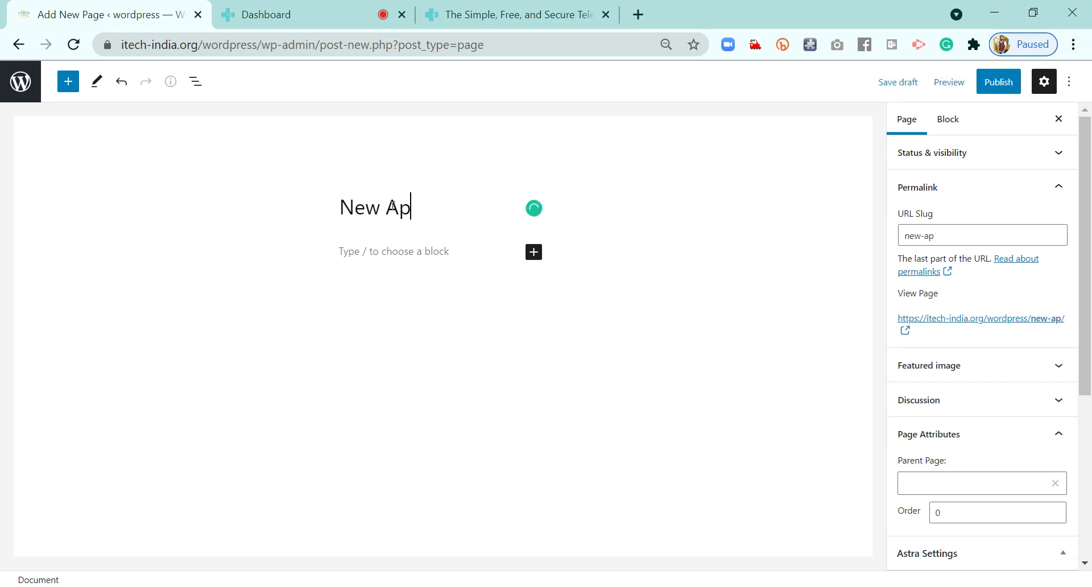
type("pointment")
left_click(536, 263)
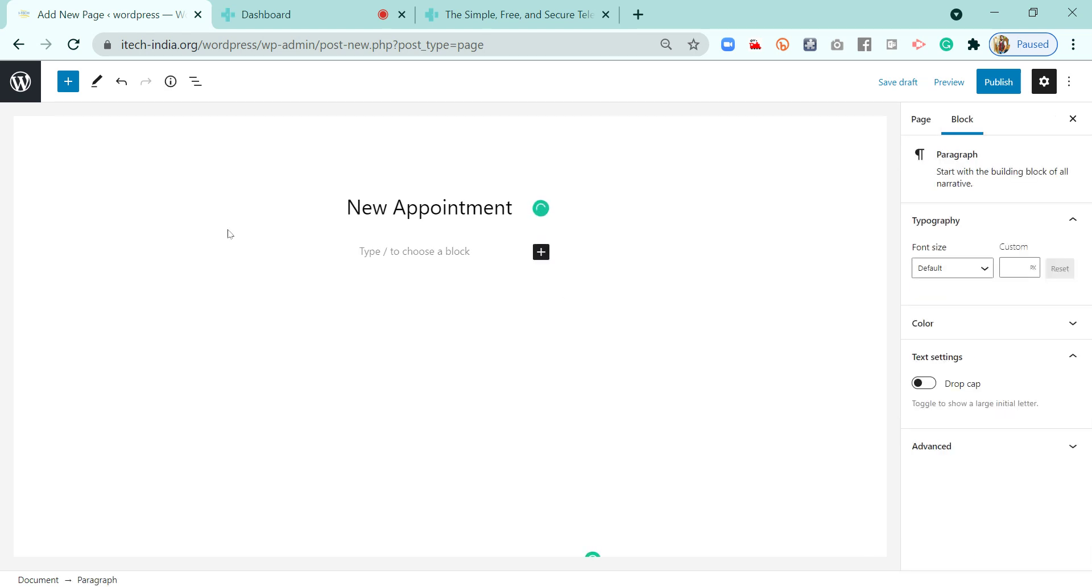
left_click(1016, 86)
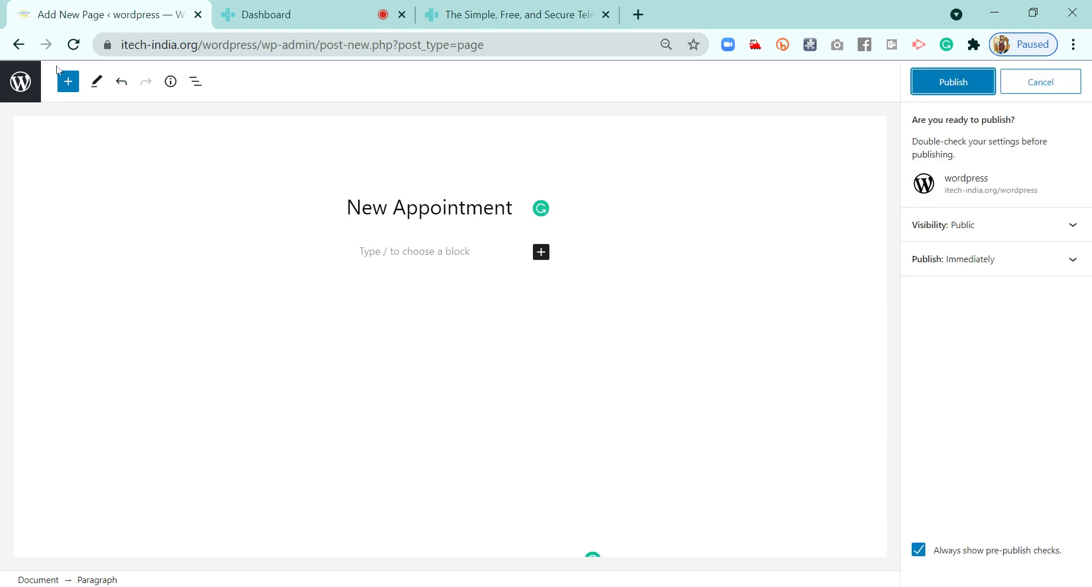
left_click(955, 83)
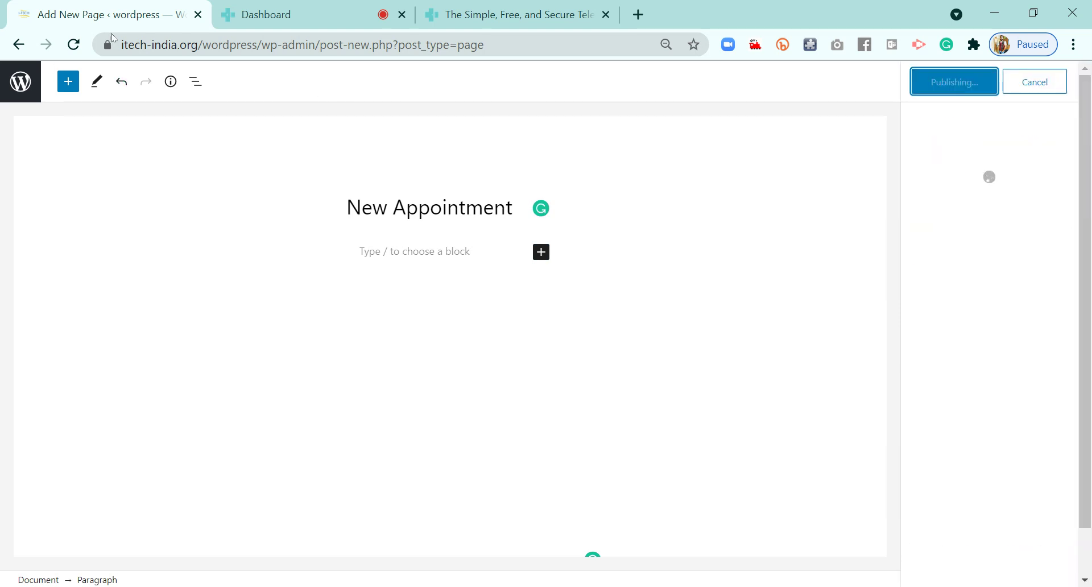
left_click(20, 83)
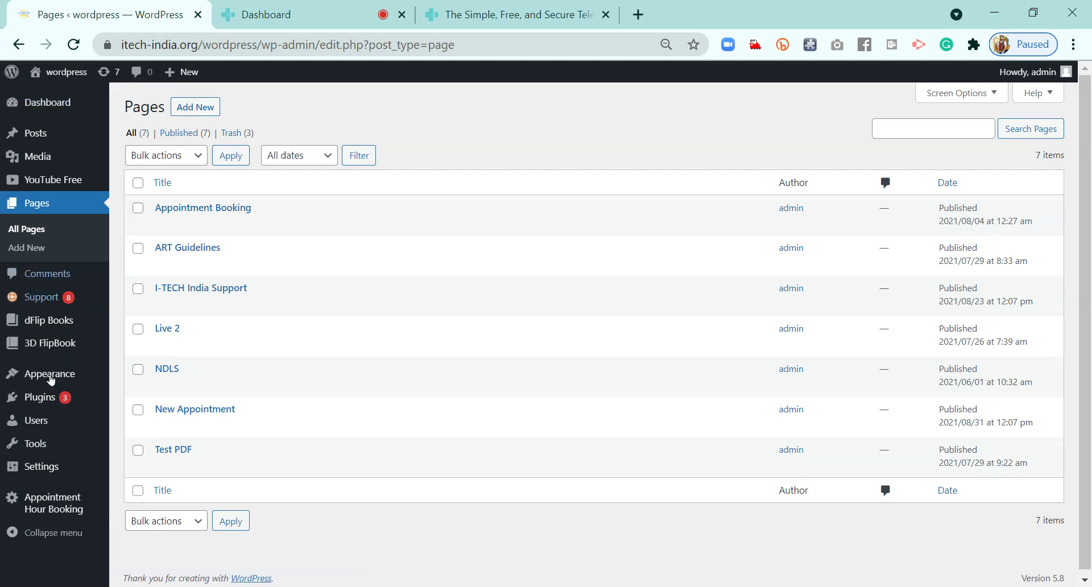
Search the plugin directory for 'appointment'
left_click(46, 403)
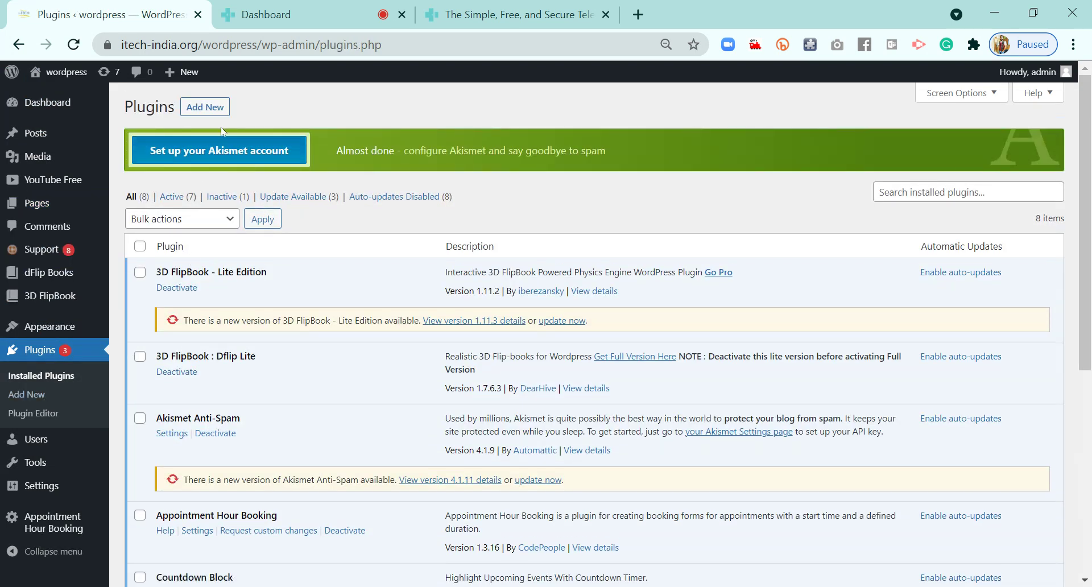
left_click(208, 110)
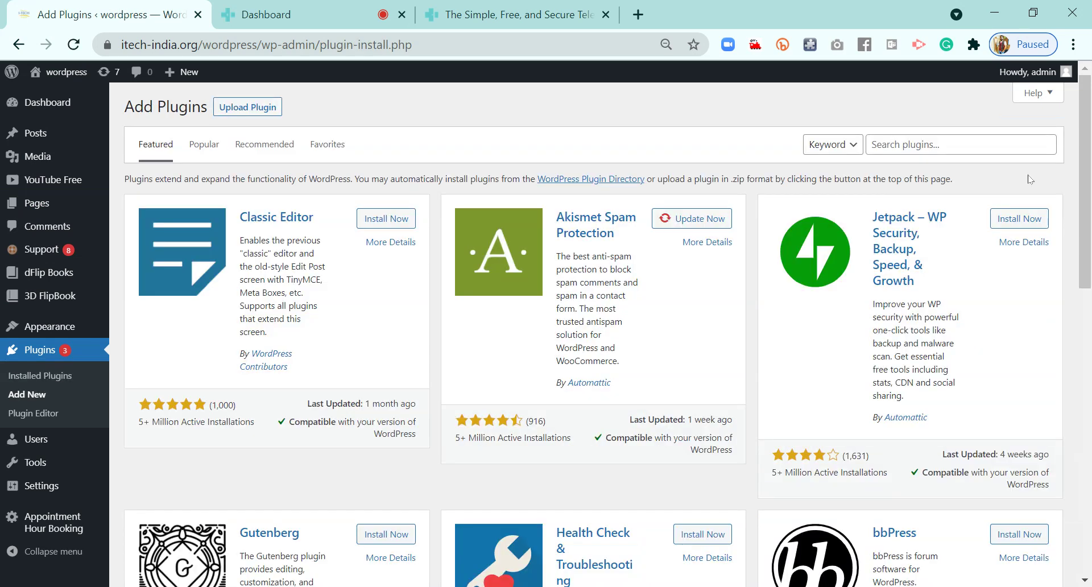
left_click(917, 145)
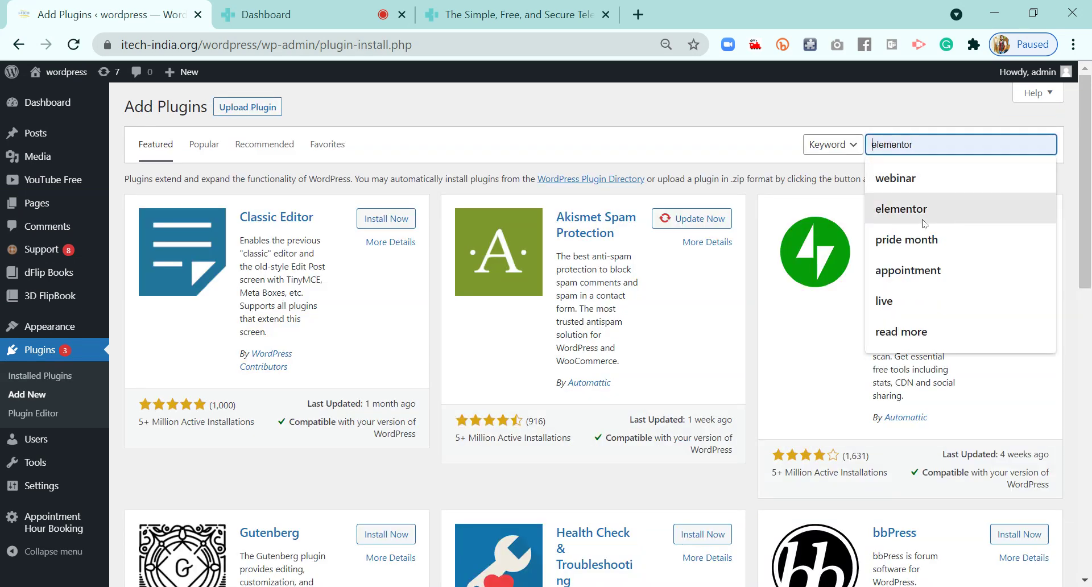
left_click(923, 266)
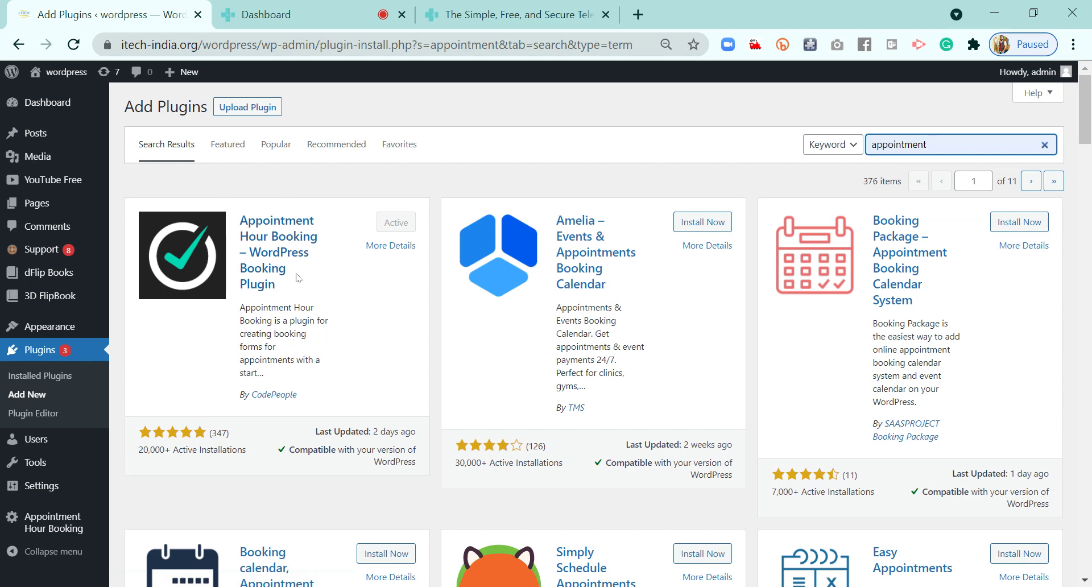
Confirm Appointment Hour Booking shows Active and go to its calendars list
left_click_drag(279, 293, 240, 223)
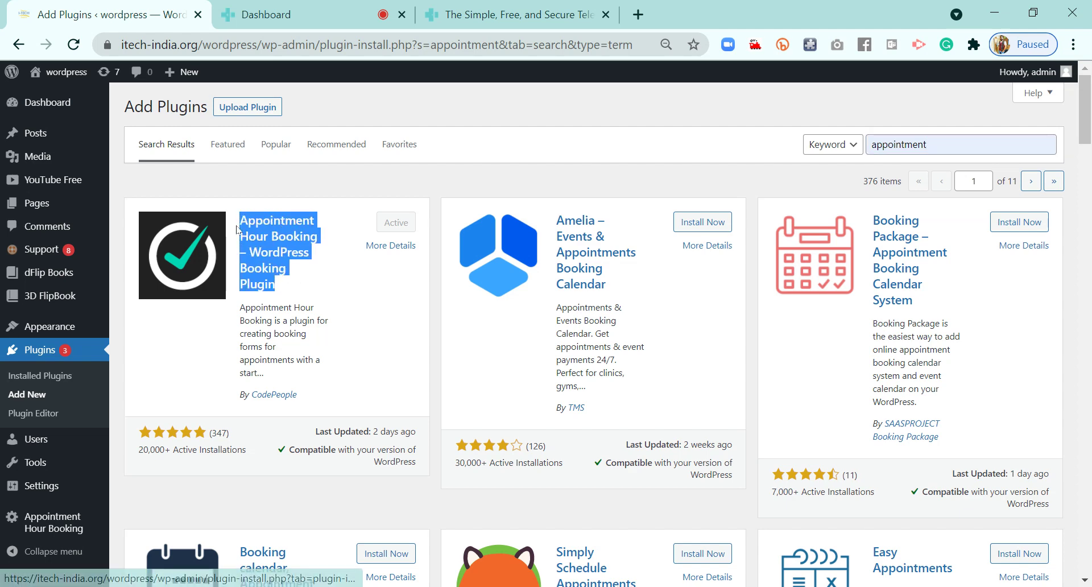
left_click(350, 275)
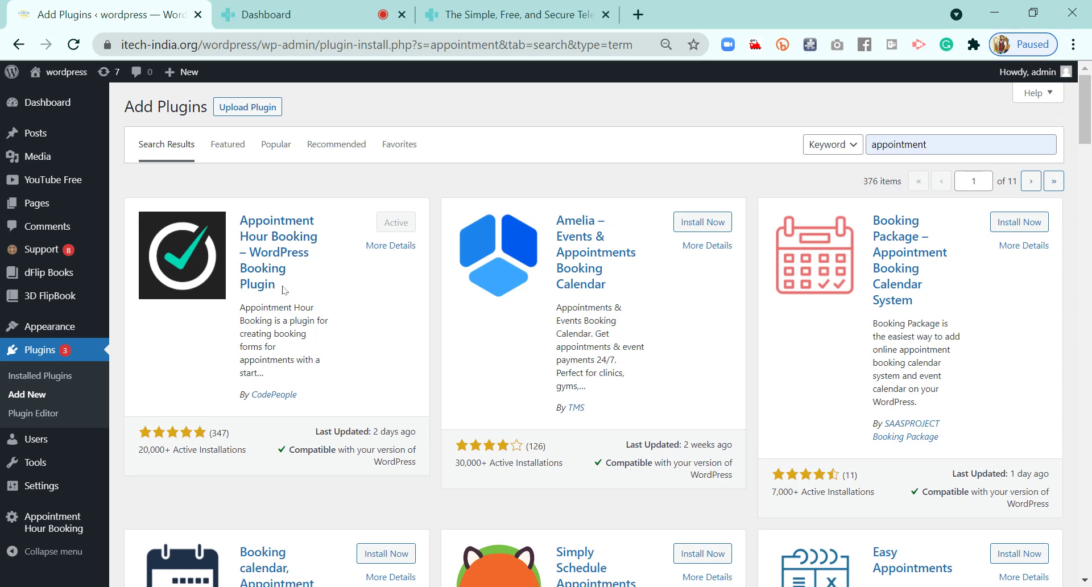
left_click_drag(281, 291, 261, 237)
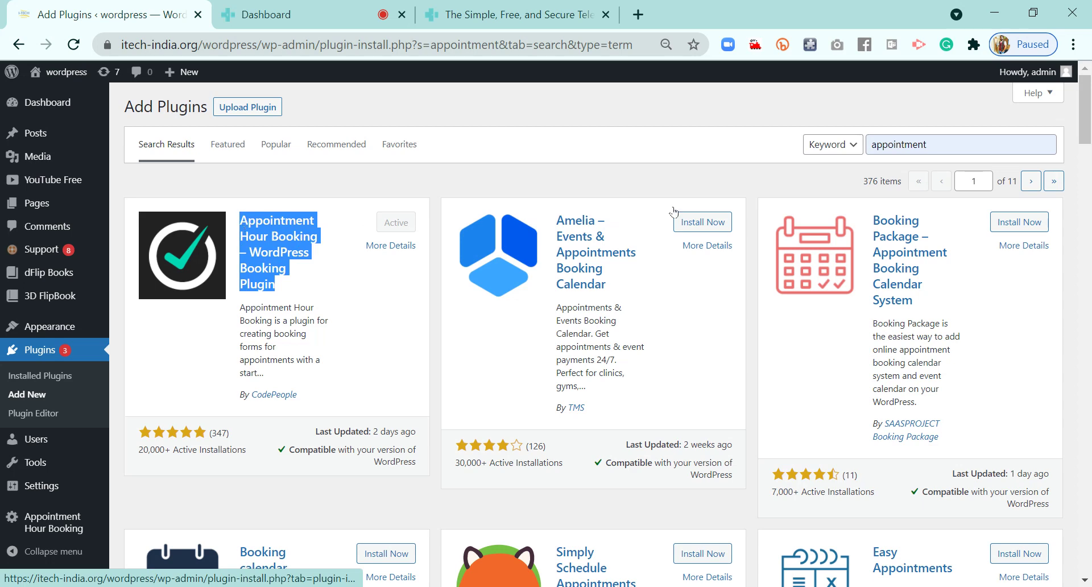
left_click(952, 142)
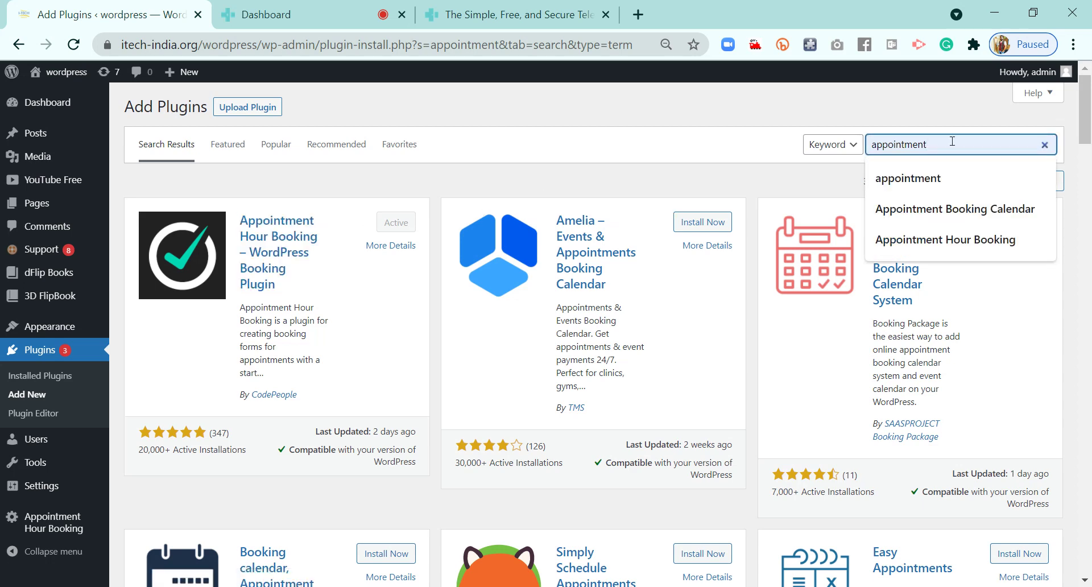
left_click(754, 125)
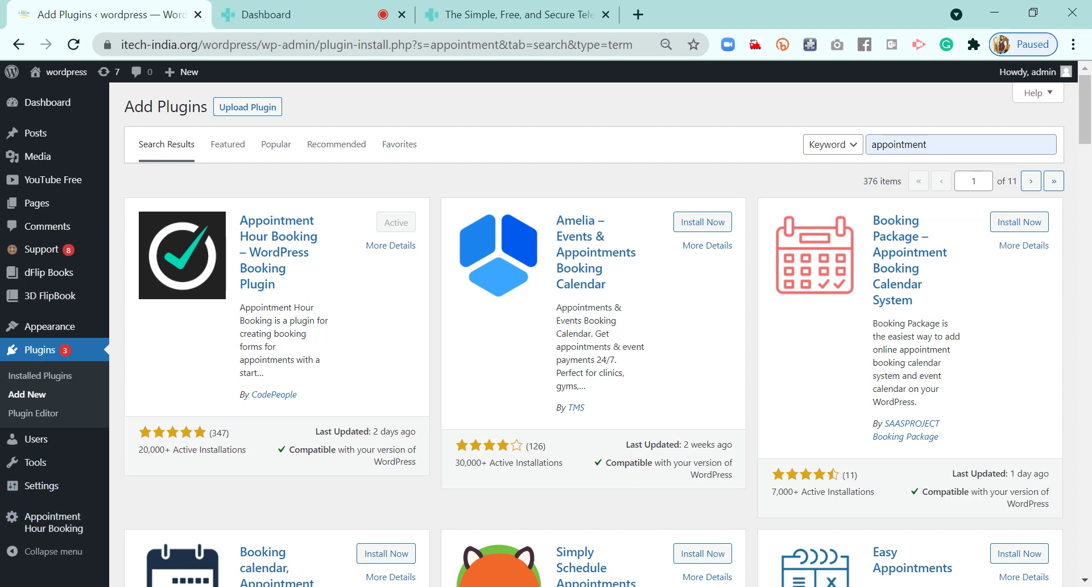
mouse_move(71, 535)
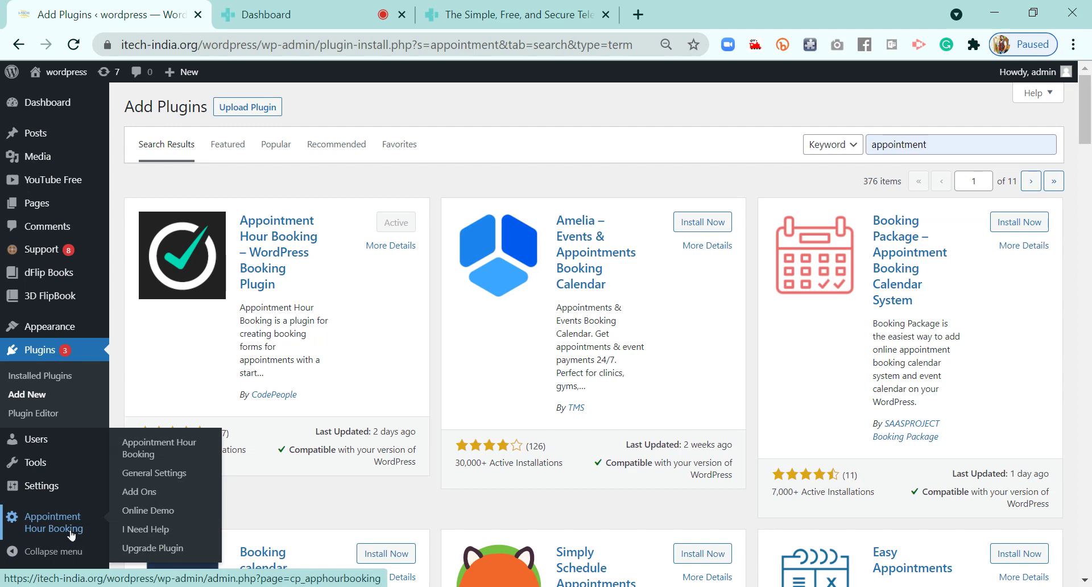
left_click(34, 530)
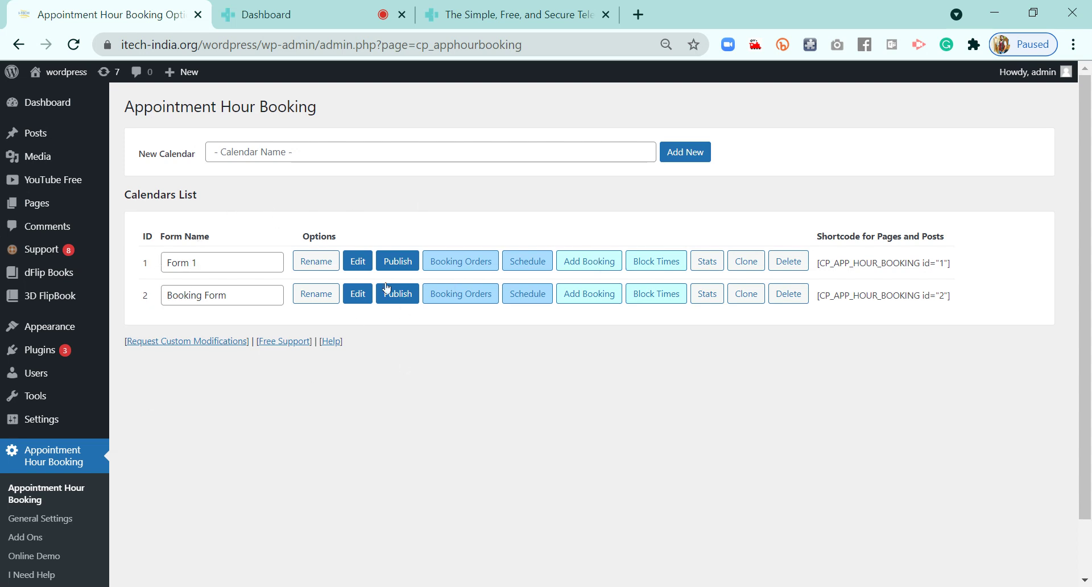
Edit the 'Booking Form' calendar (ID 2) in Appointment Hour Booking
left_click(358, 295)
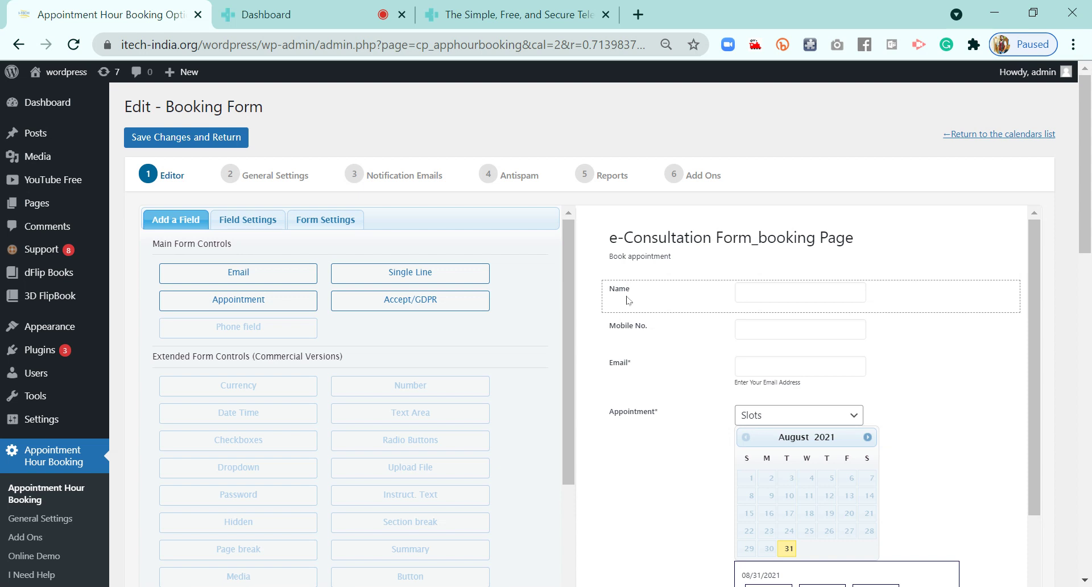
Delete the Mobile No. field from the Booking Form
left_click(631, 330)
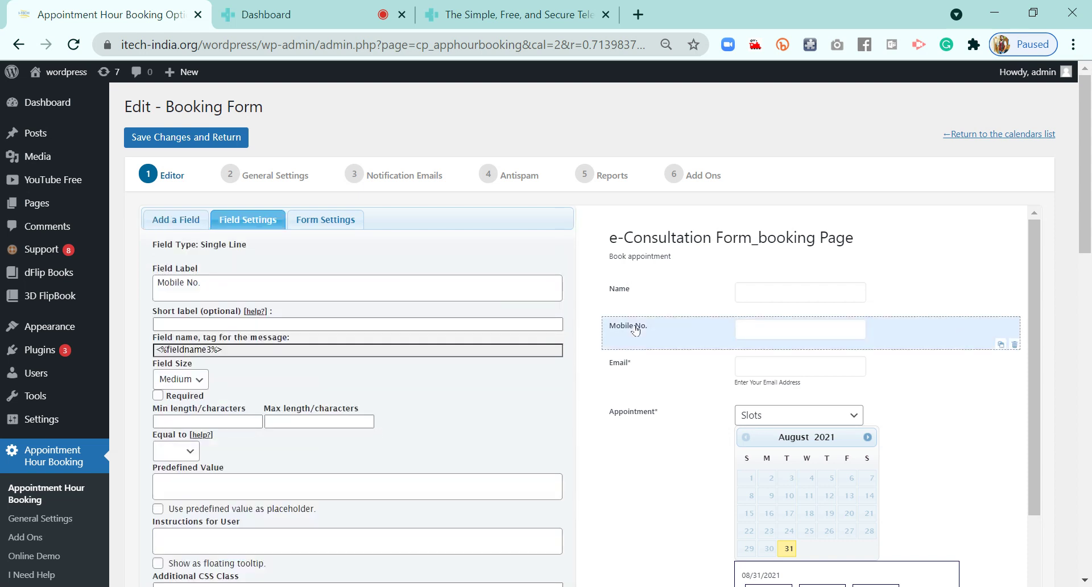
left_click(631, 369)
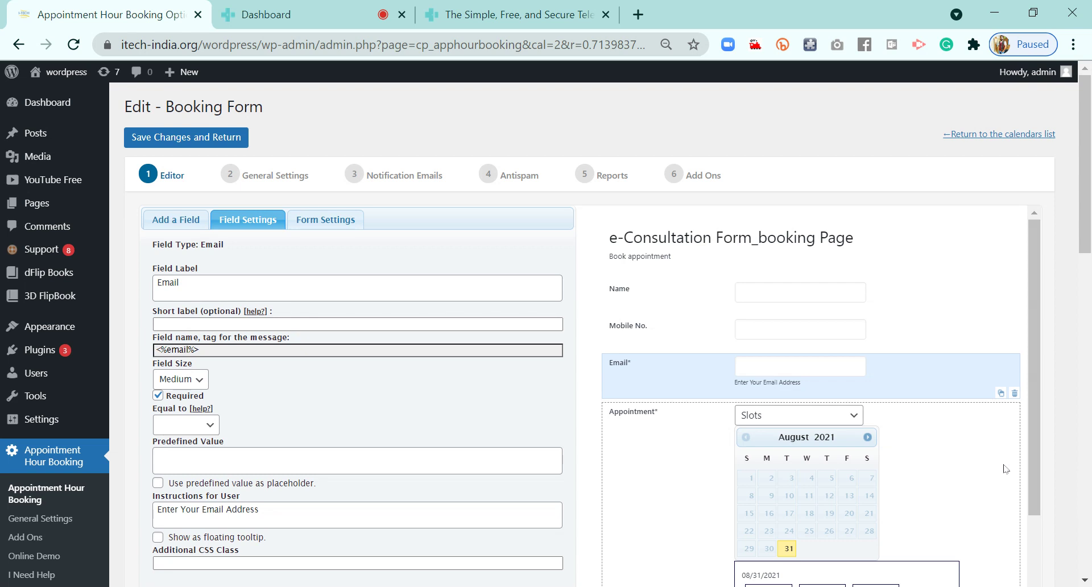
scroll(1006, 469, "down", 3)
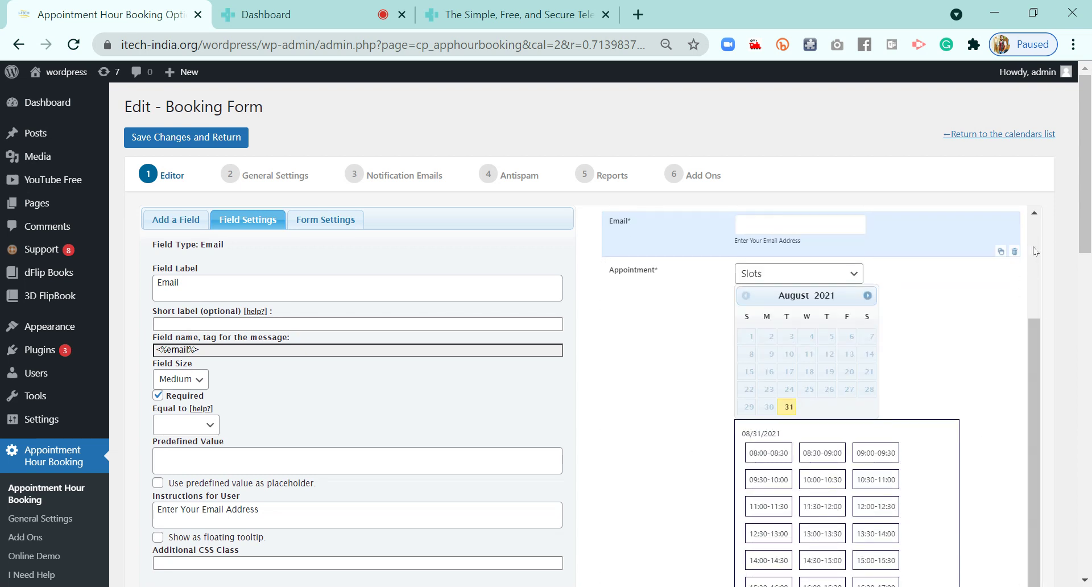
scroll(1035, 251, "up", 3)
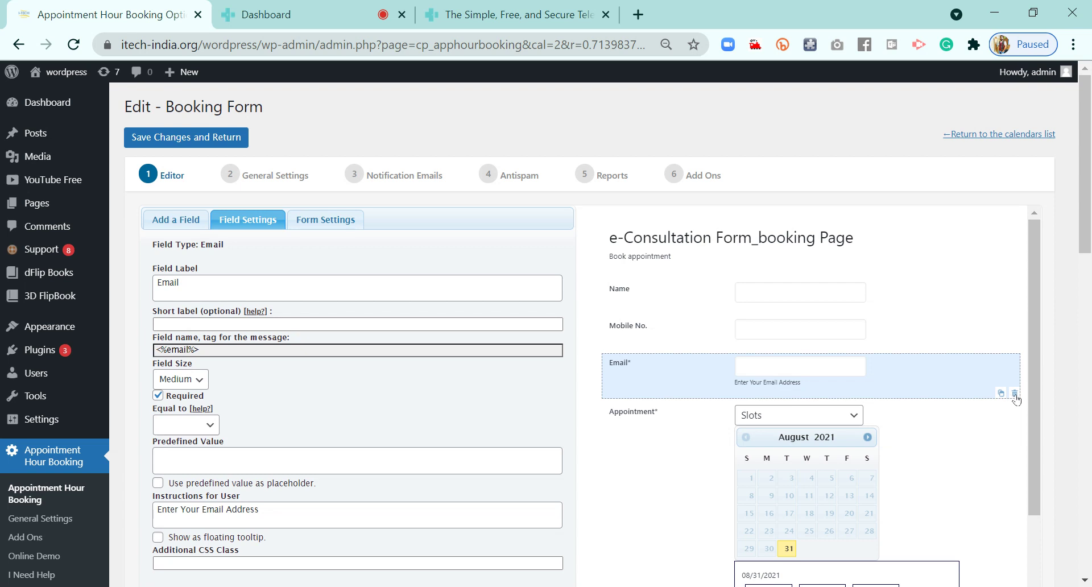
left_click(651, 340)
left_click(1016, 345)
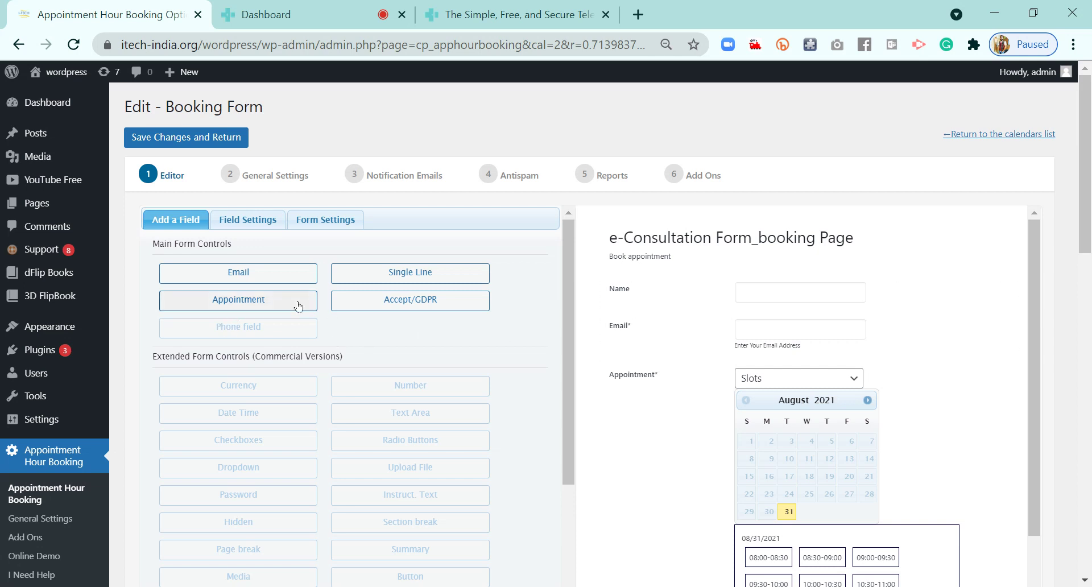
Add an extra Email field, delete it again, and save the form
left_click(257, 226)
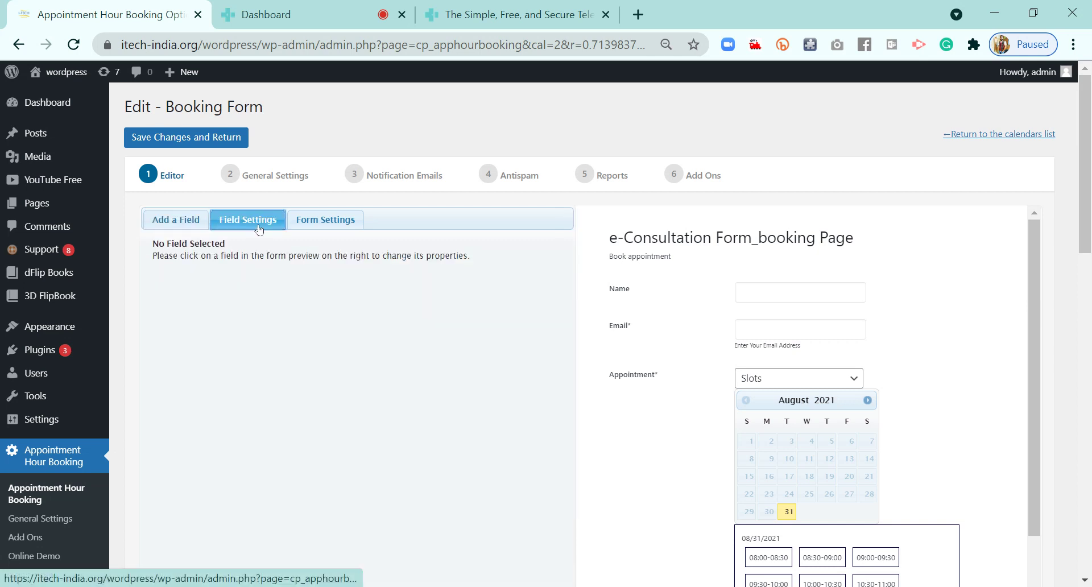
left_click(175, 222)
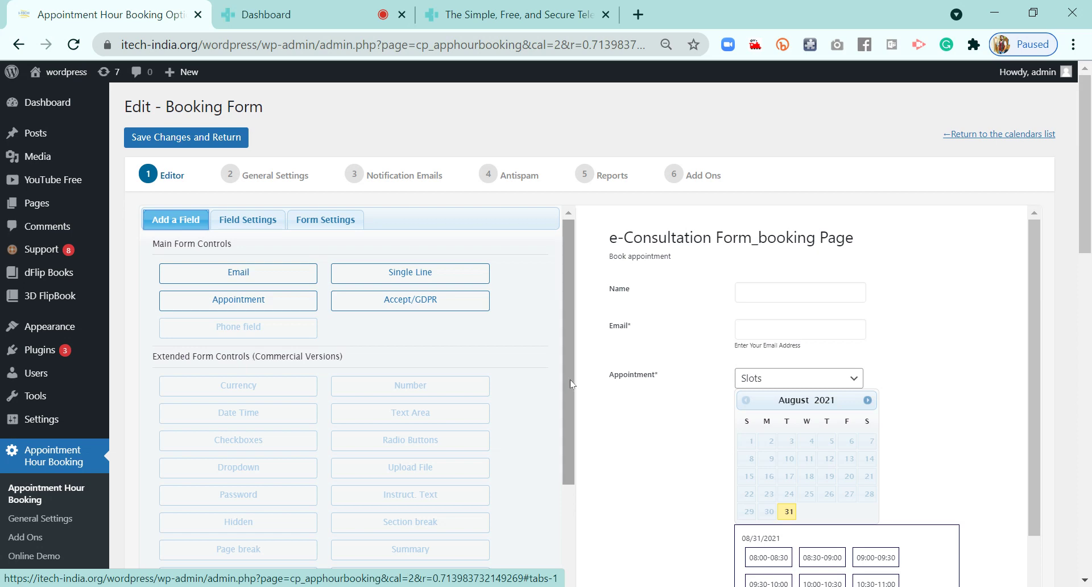
left_click_drag(570, 380, 569, 312)
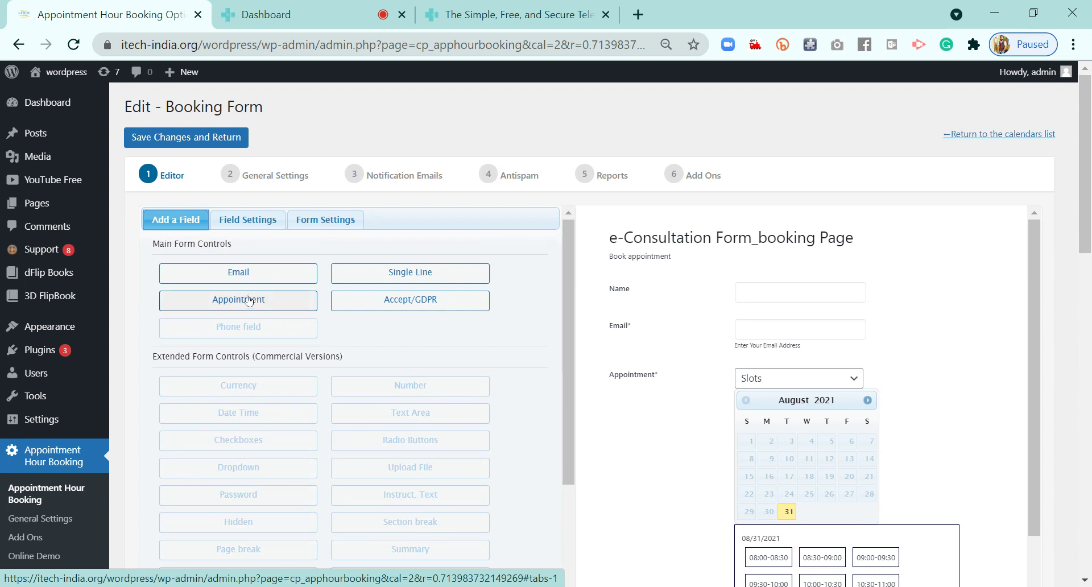
left_click(244, 274)
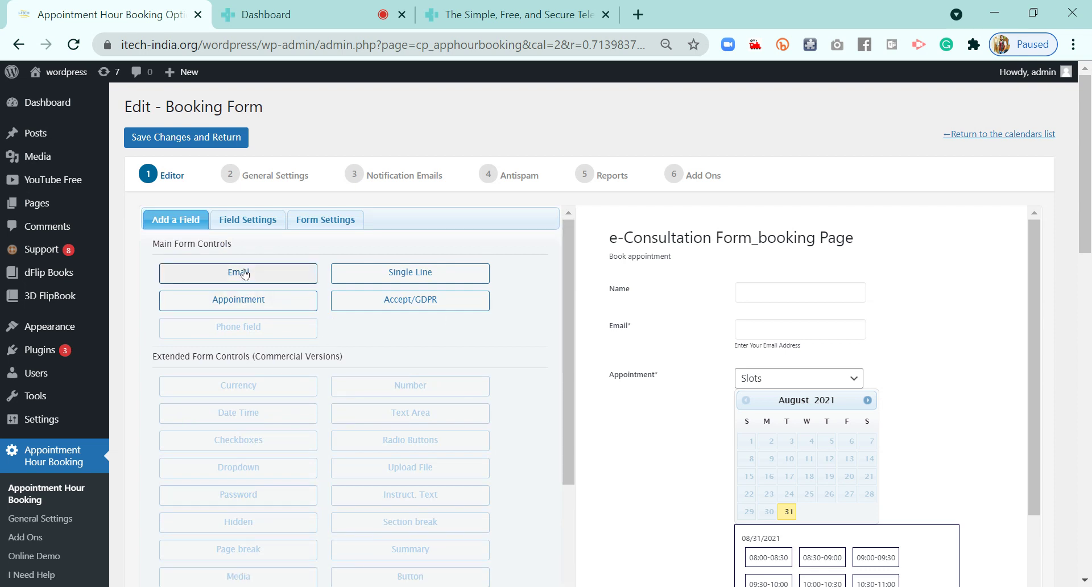
scroll(895, 448, "down", 8)
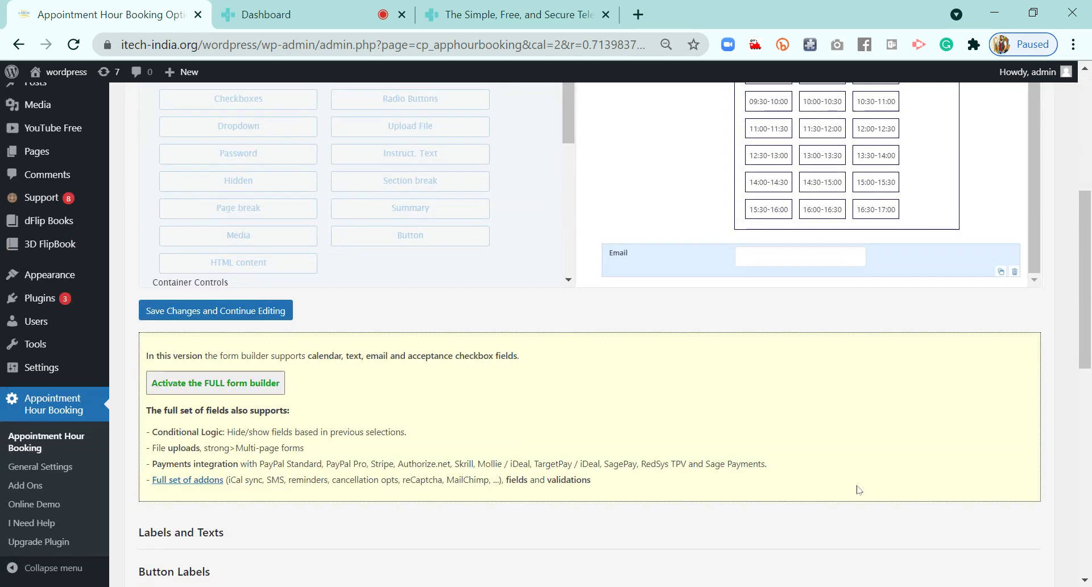
left_click(626, 256)
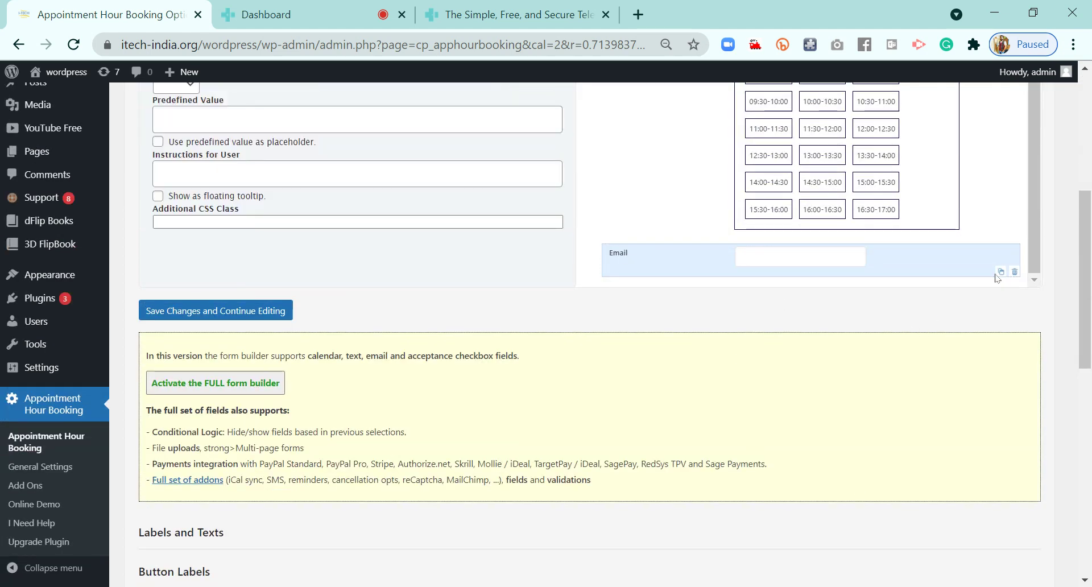
scroll(836, 328, "up", 6)
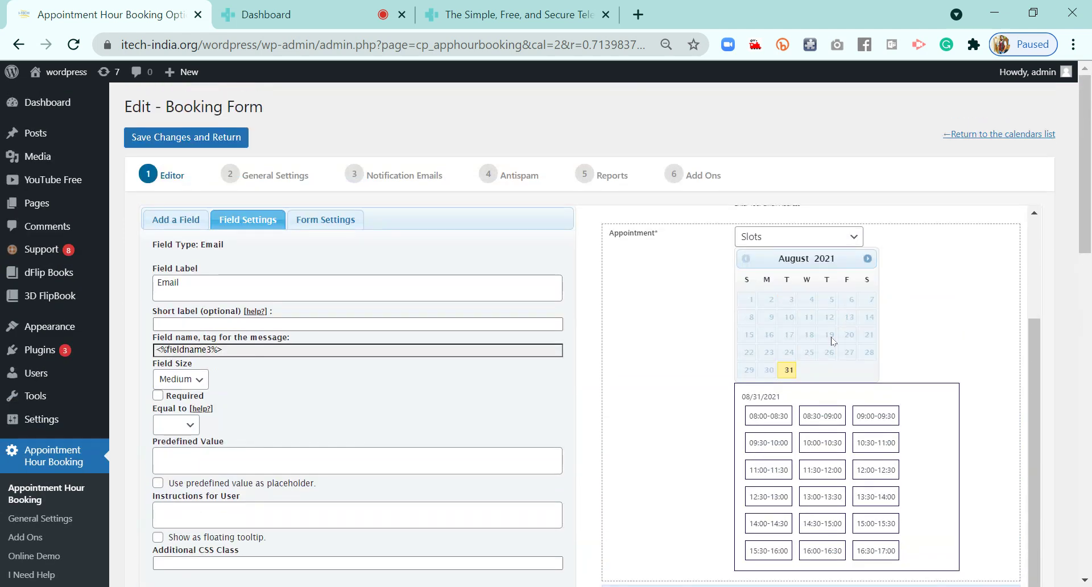
scroll(835, 336, "down", 5)
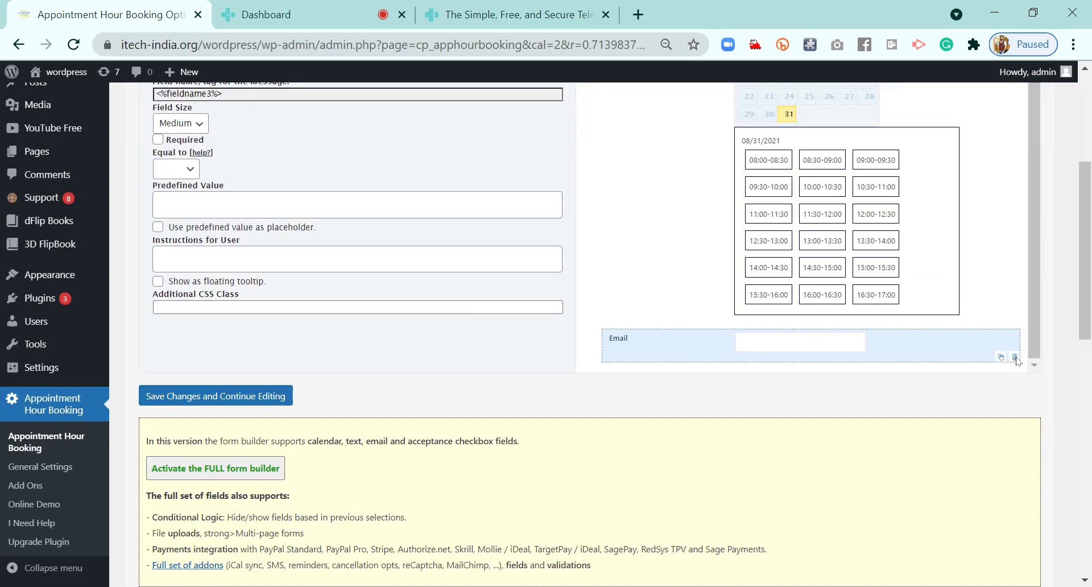
left_click(1016, 358)
scroll(615, 403, "up", 1)
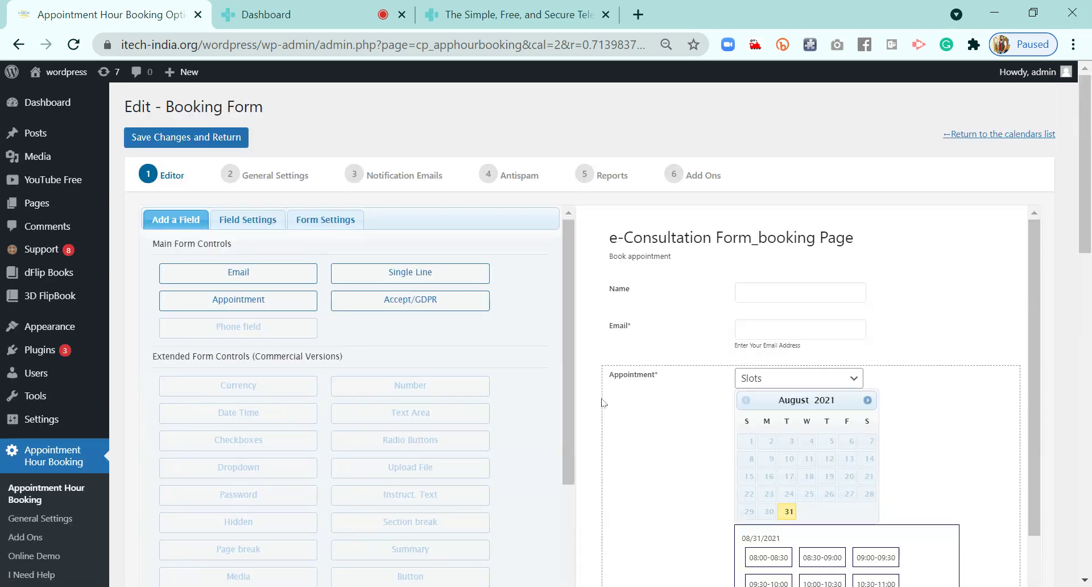
left_click(19, 44)
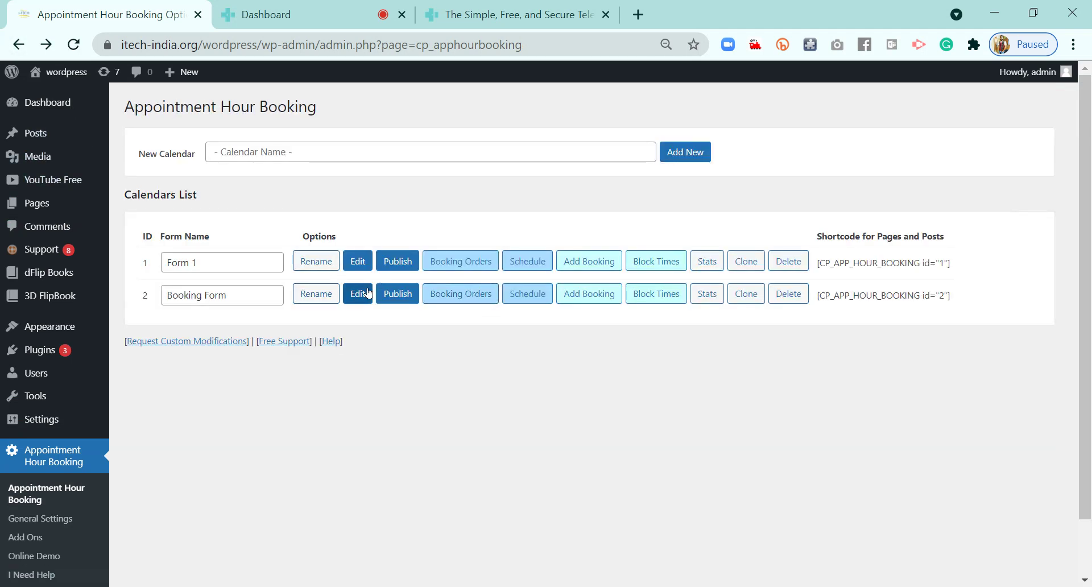
Open Form 1's General Settings showing its thank-you page URL
left_click(358, 265)
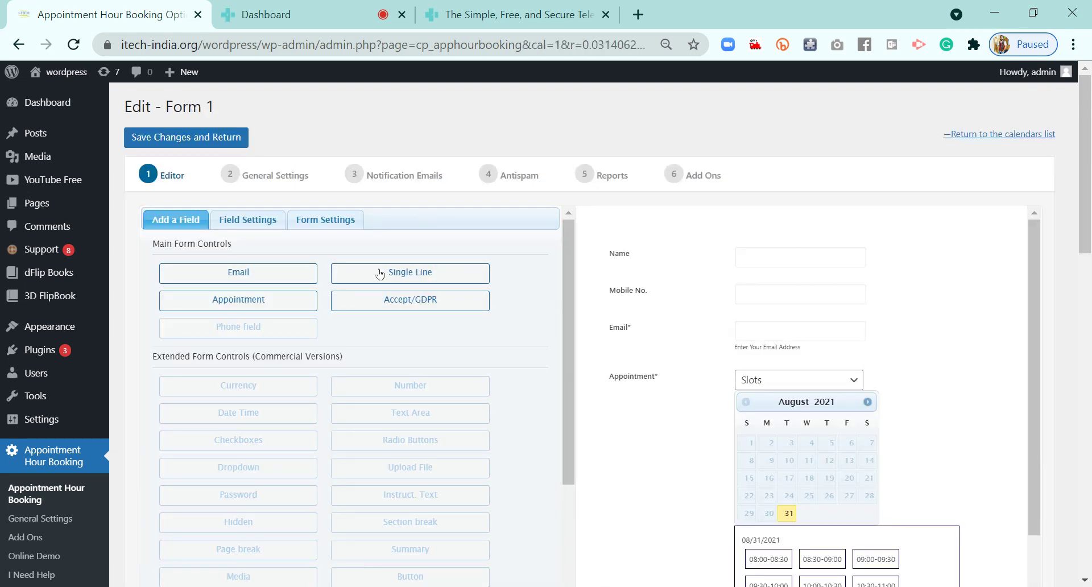
left_click(260, 224)
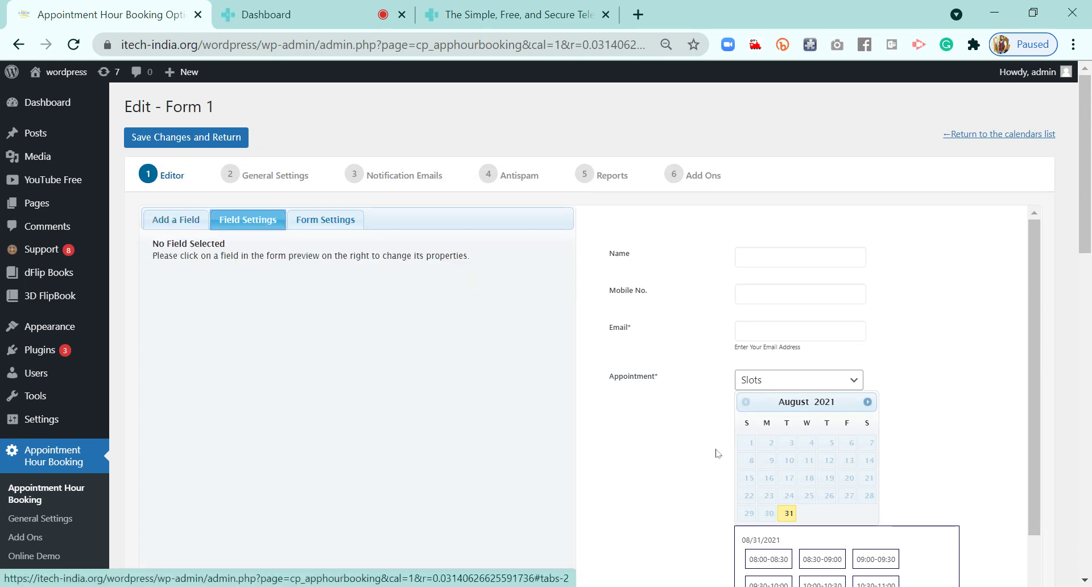
scroll(714, 453, "down", 5)
scroll(412, 474, "up", 3)
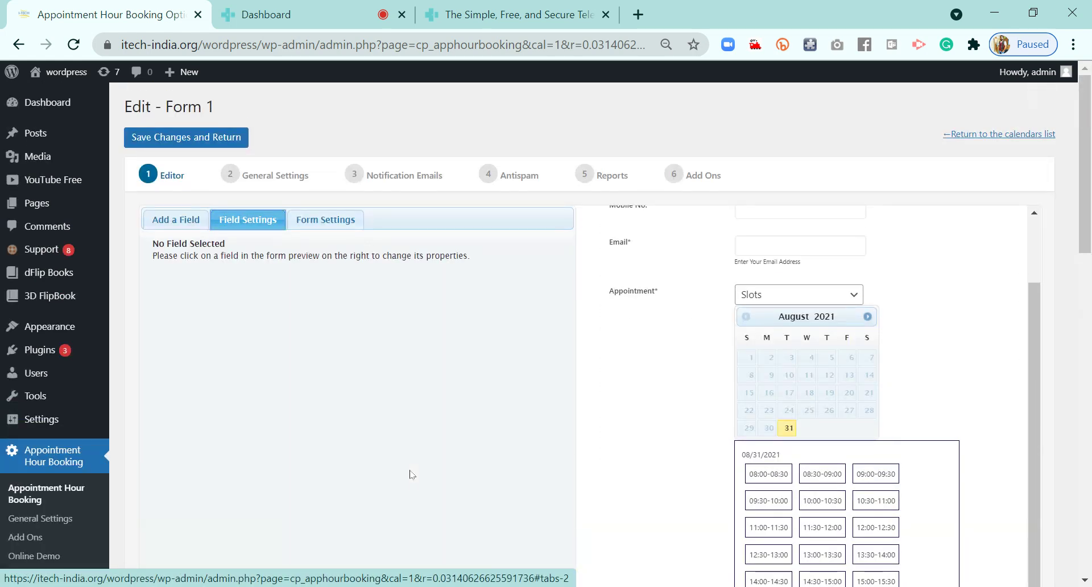
left_click(290, 179)
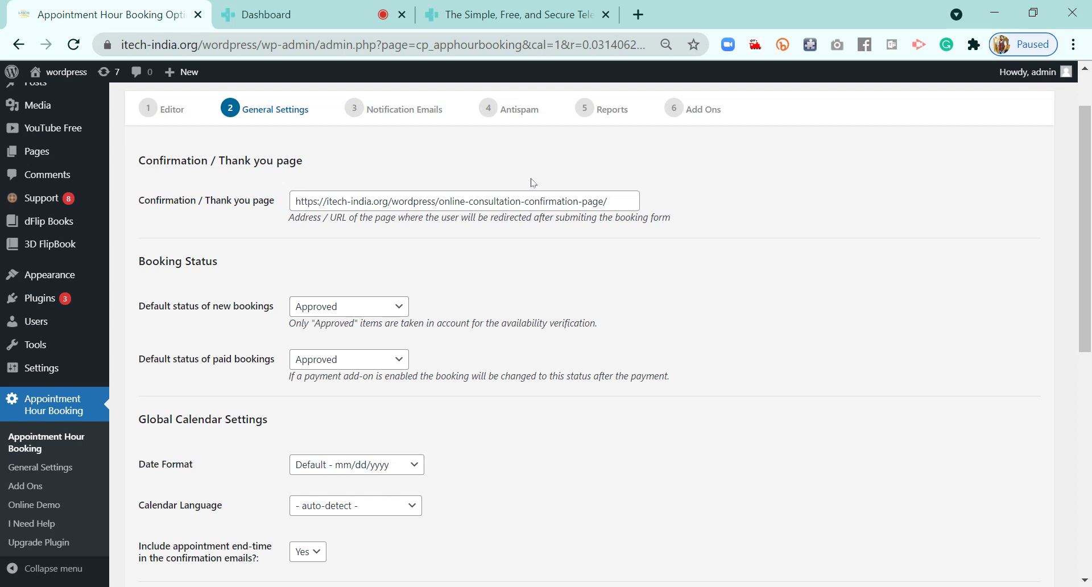
scroll(45, 199, "up", 1)
mouse_move(52, 158)
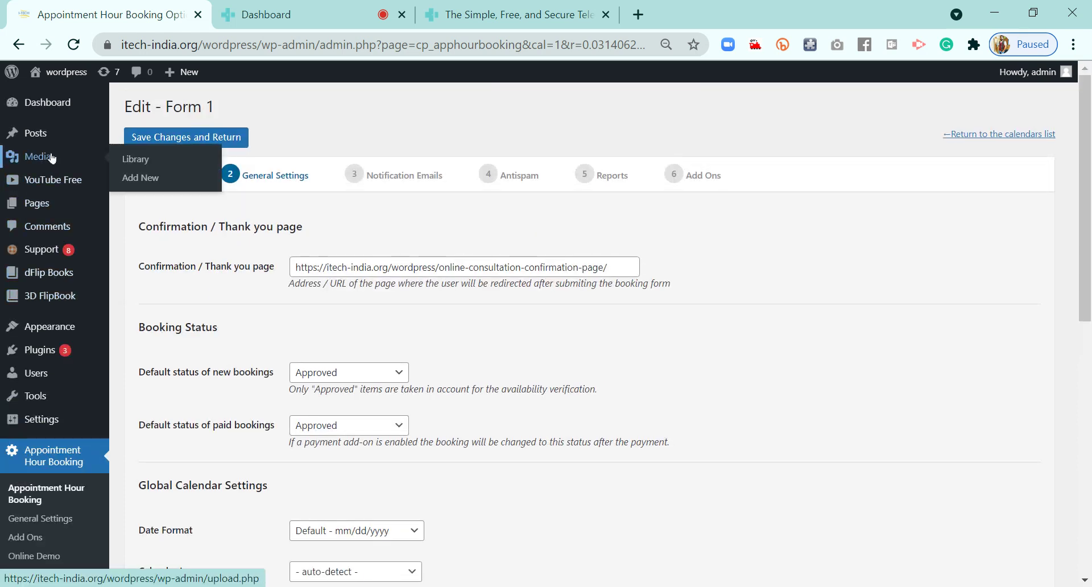
right_click(35, 203)
Copy the New Appointment page's address (/wordpress/new-appointment/) from a new Pages tab
left_click(72, 221)
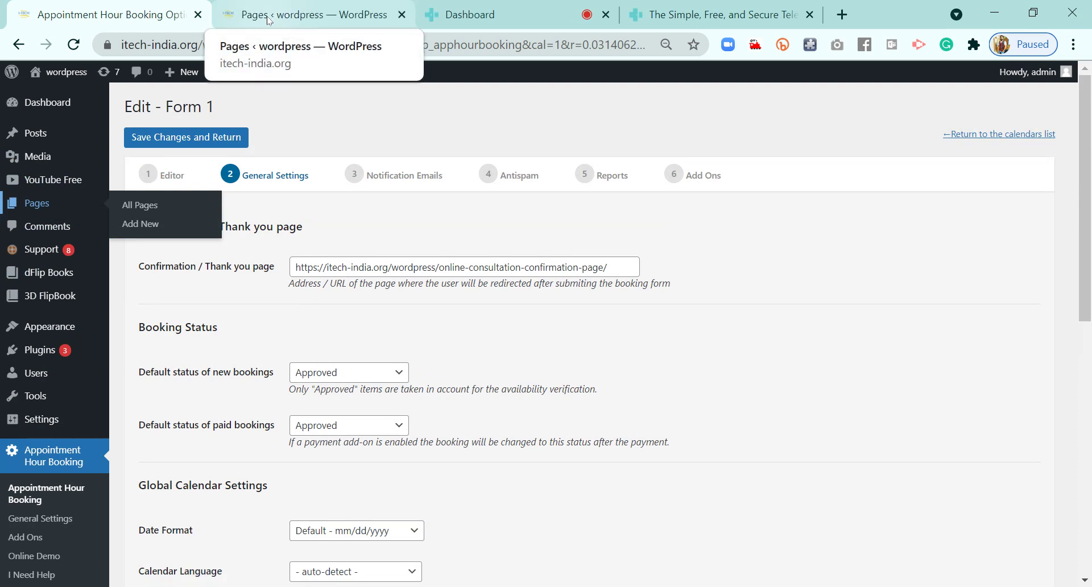
left_click(270, 21)
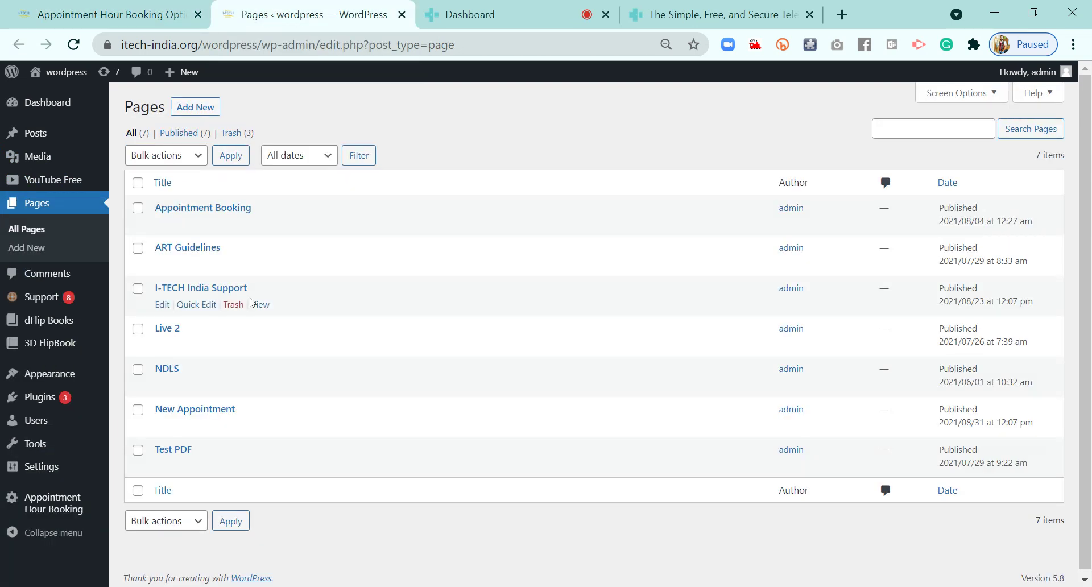
left_click(206, 411)
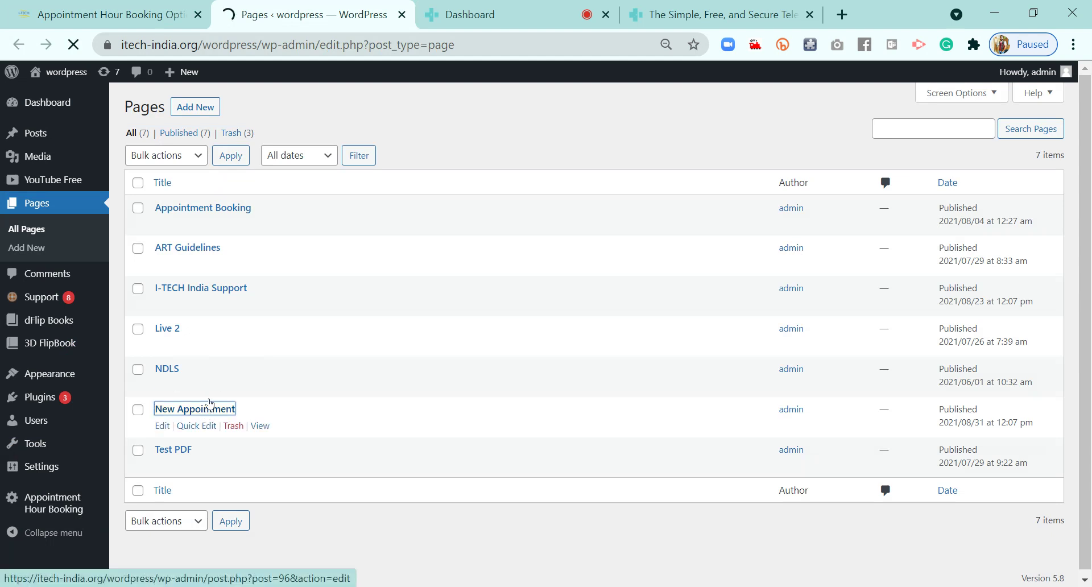
left_click(108, 14)
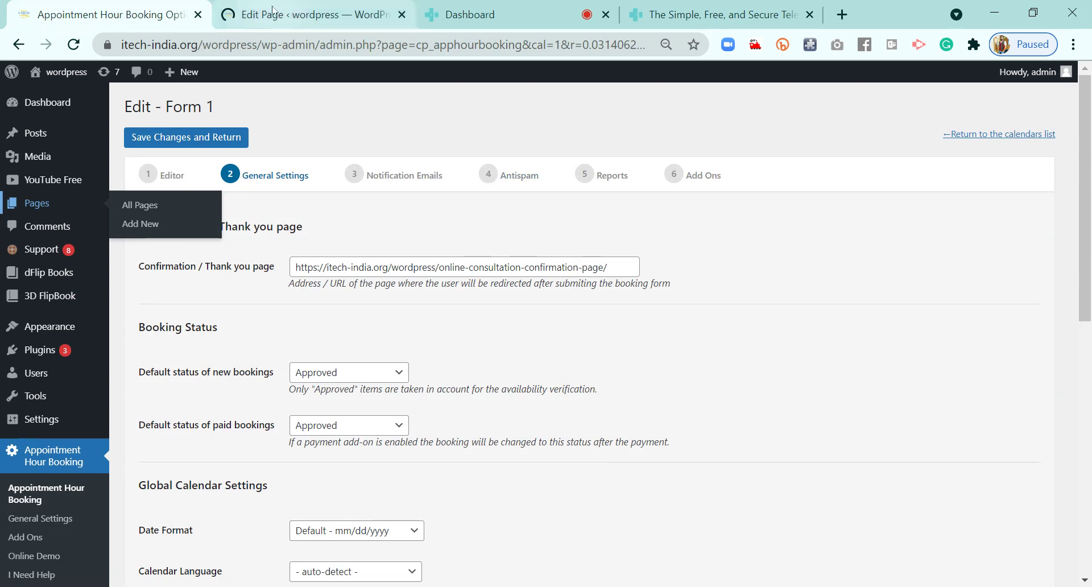
left_click(275, 11)
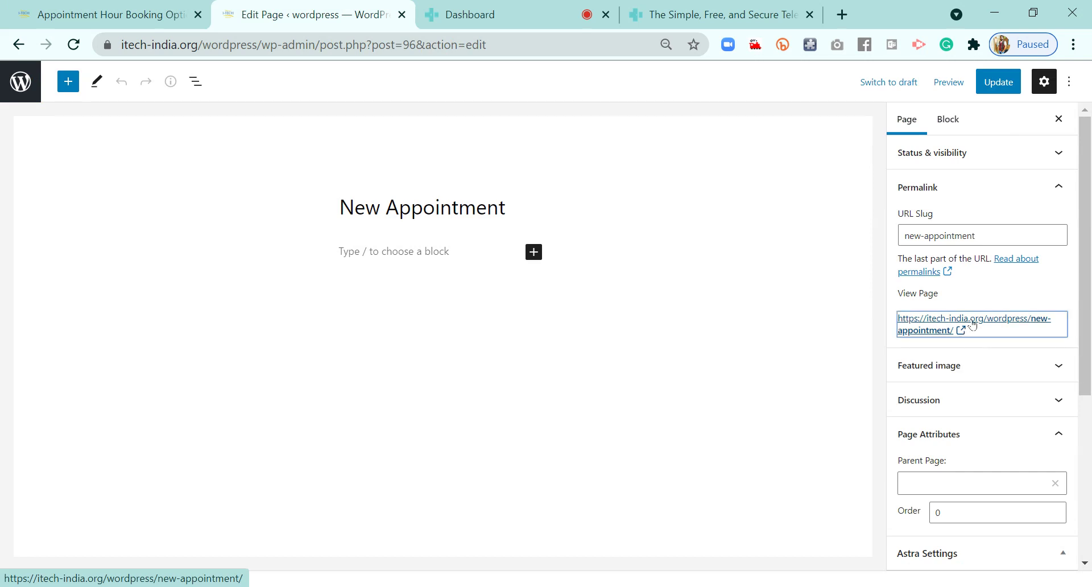
right_click(973, 323)
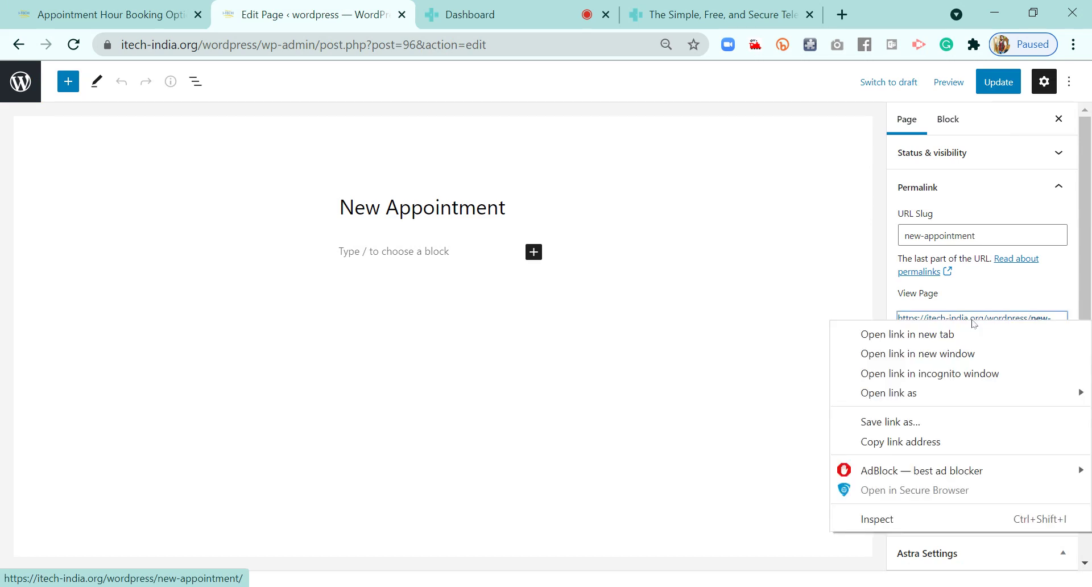
left_click(942, 449)
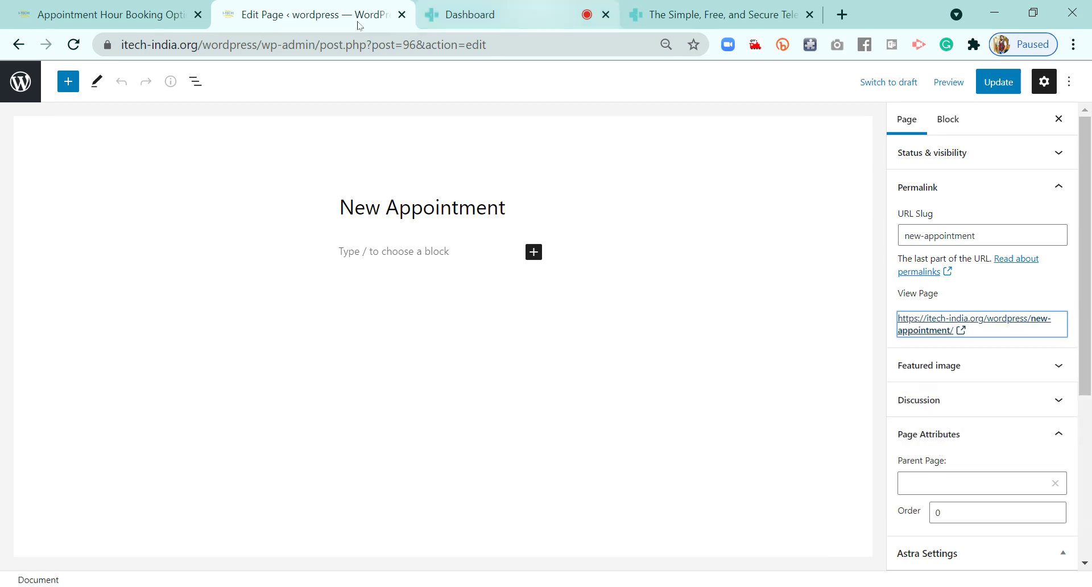
left_click(110, 24)
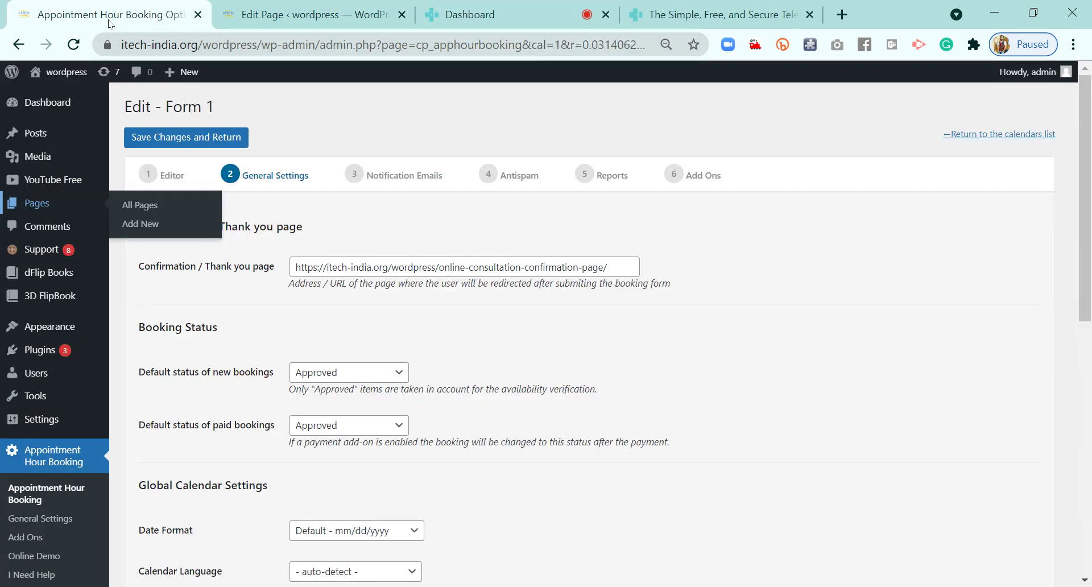
left_click(629, 272)
key("ctrl+a")
key("ctrl+v")
left_click(751, 323)
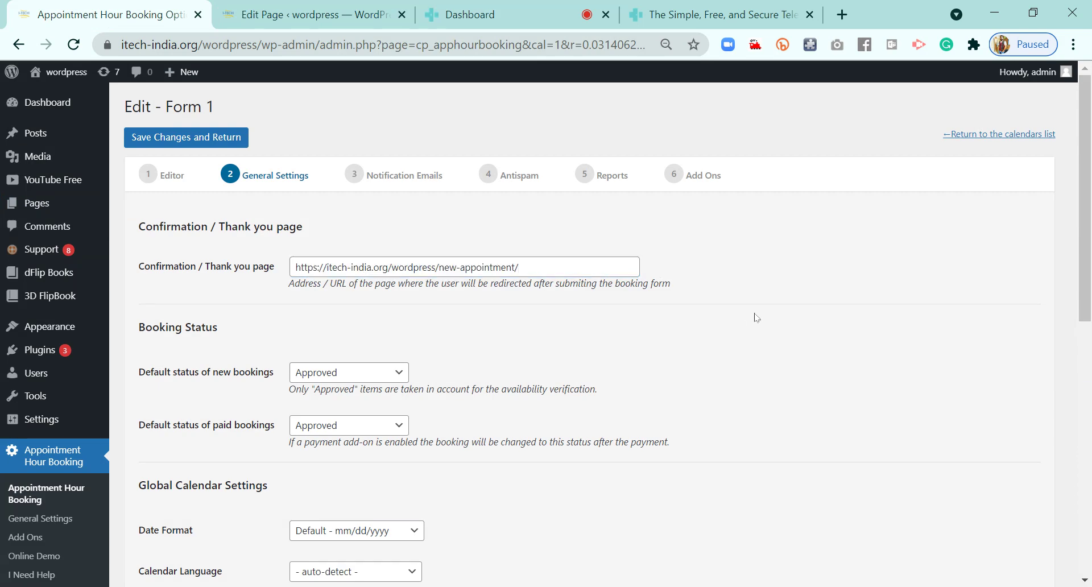
scroll(765, 317, "down", 4)
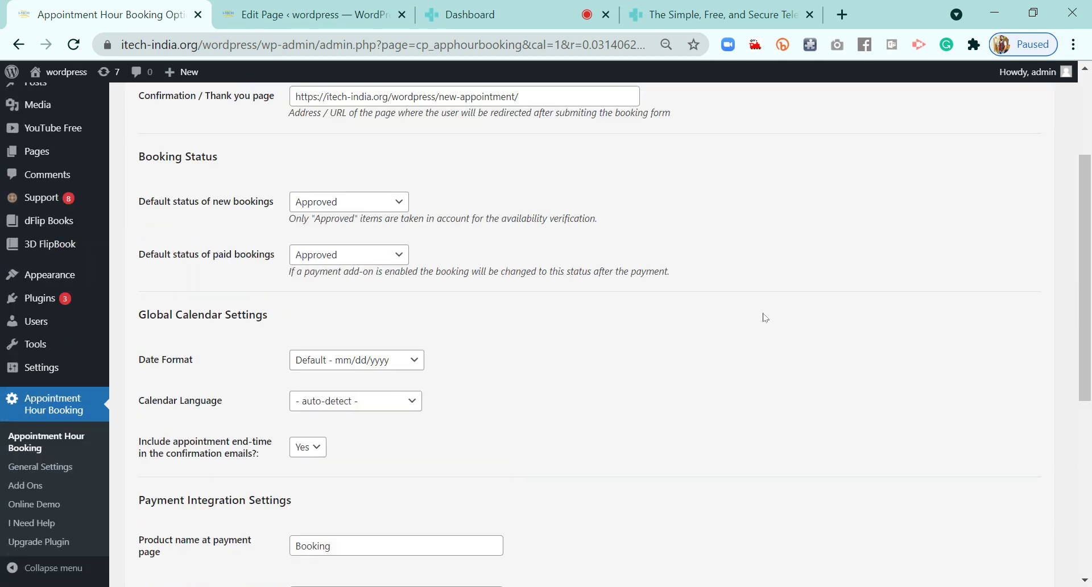
scroll(320, 299, "up", 2)
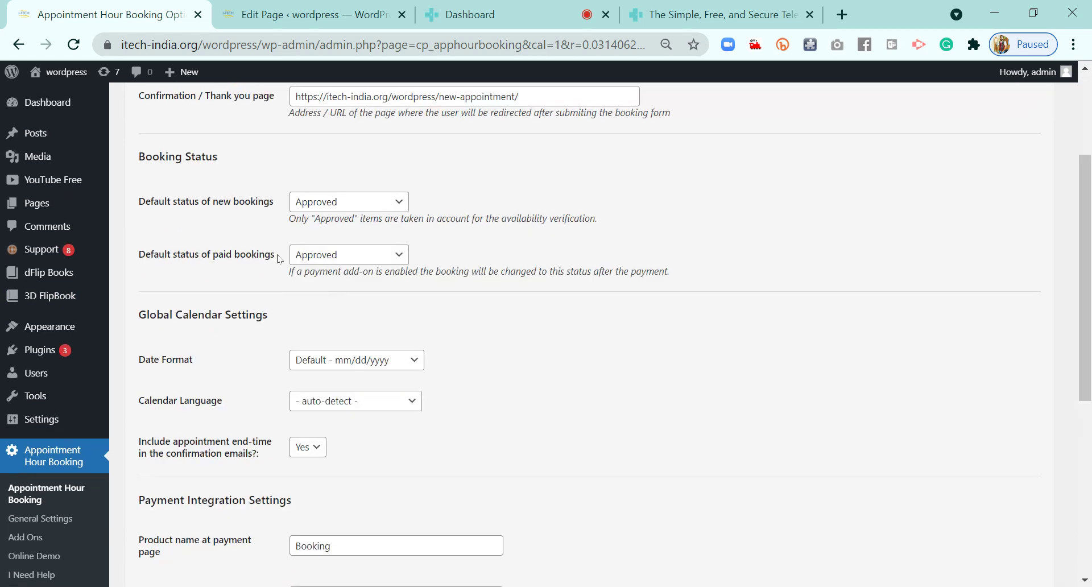
scroll(545, 371, "down", 2)
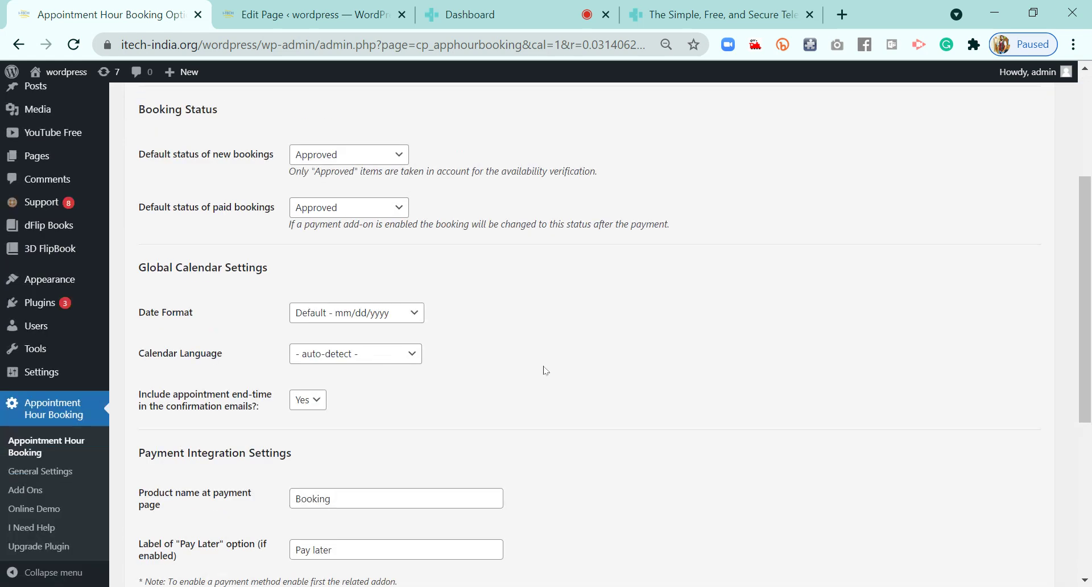
scroll(545, 371, "down", 5)
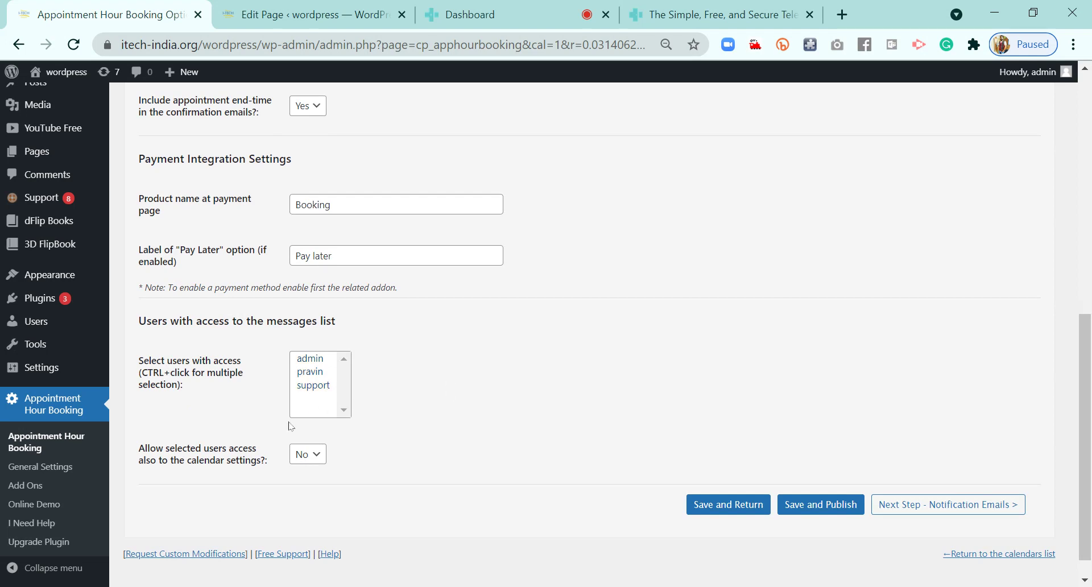
scroll(578, 420, "down", 1)
scroll(579, 419, "up", 2)
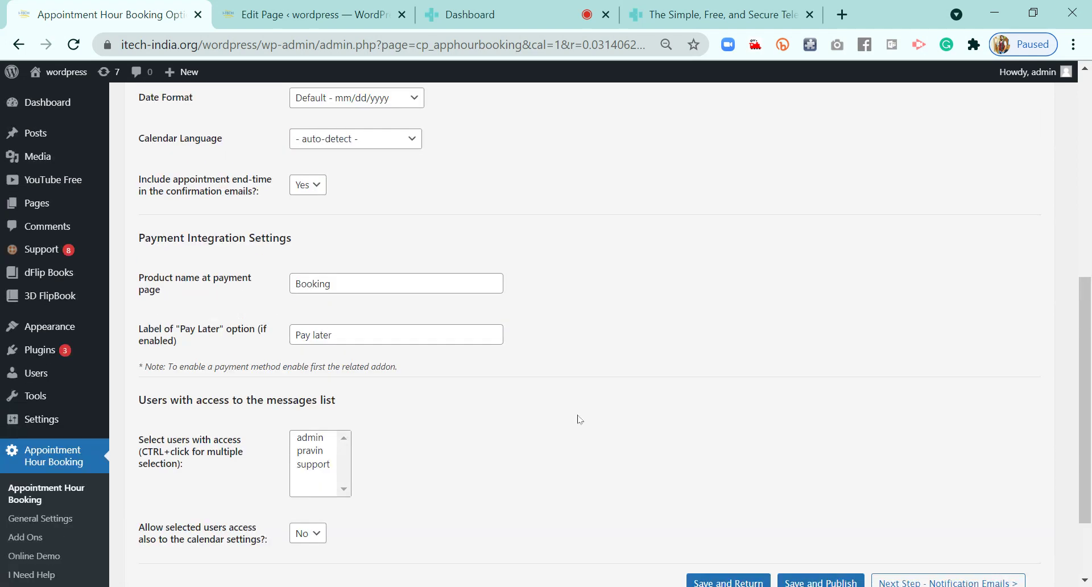
scroll(578, 420, "up", 8)
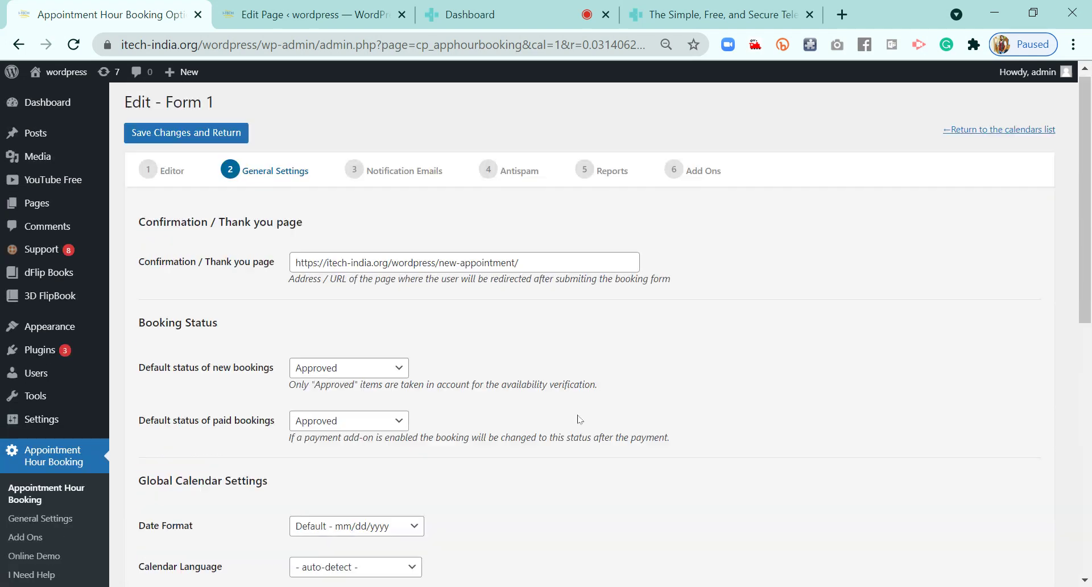
In Notification Emails, delete the old doxy.me link under Join Link in the admin message
left_click(395, 182)
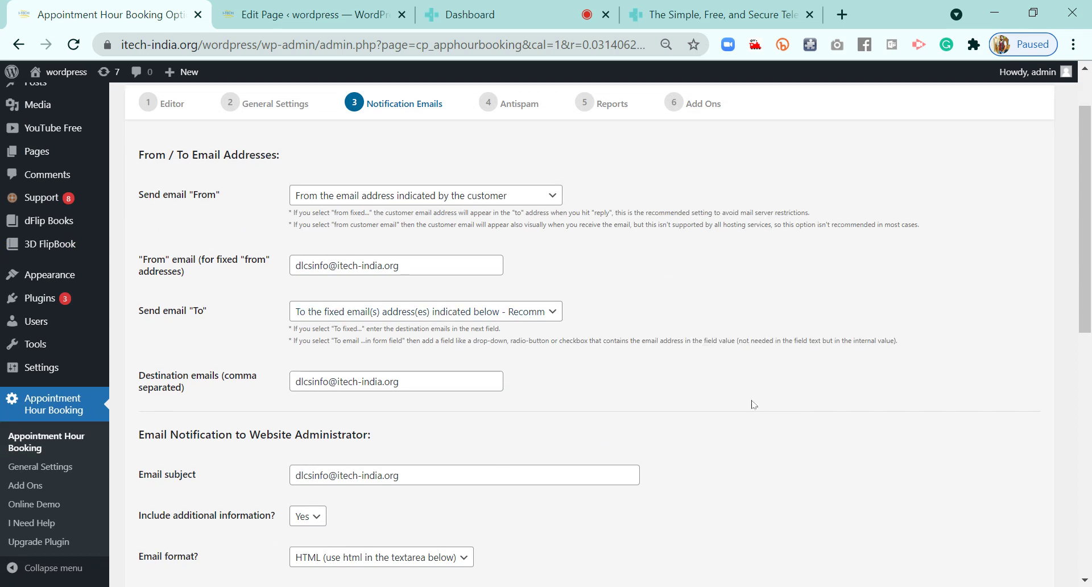
scroll(751, 406, "down", 3)
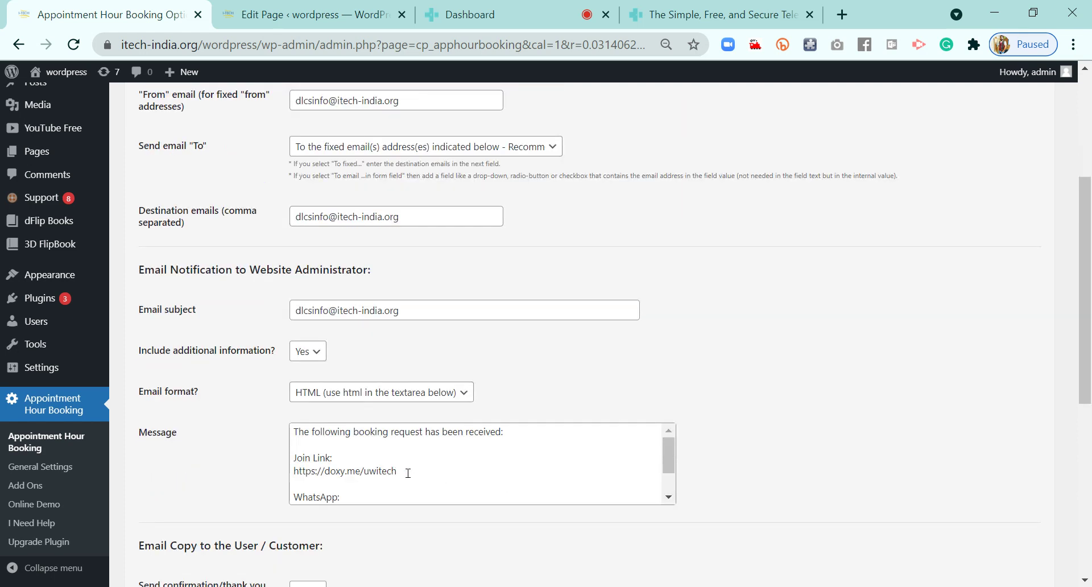
left_click(408, 473)
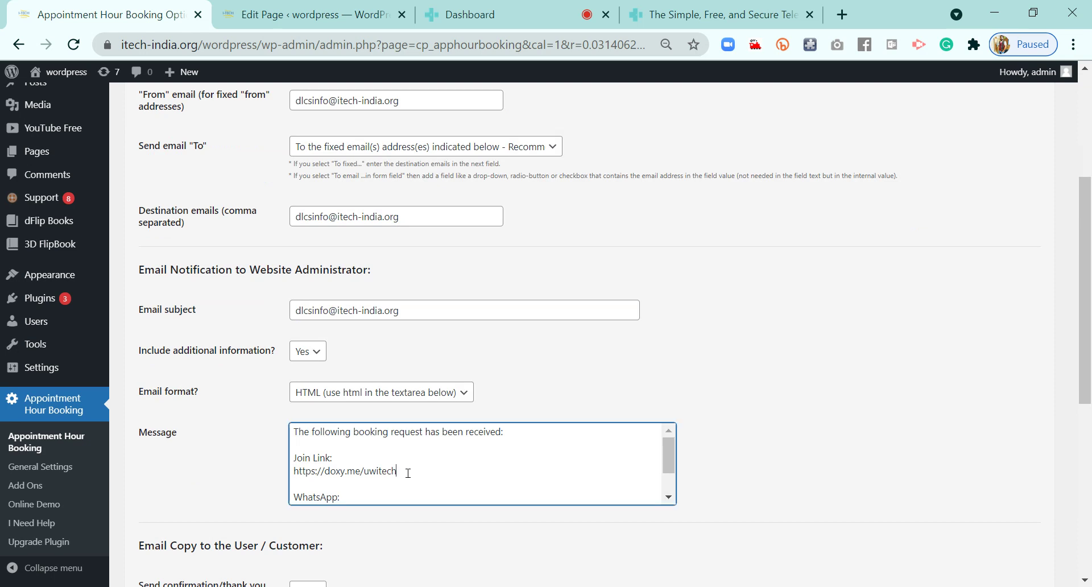
key("ctrl+Home")
key("shift+End")
left_click(312, 476)
triple_click(314, 473)
key("BackSpace")
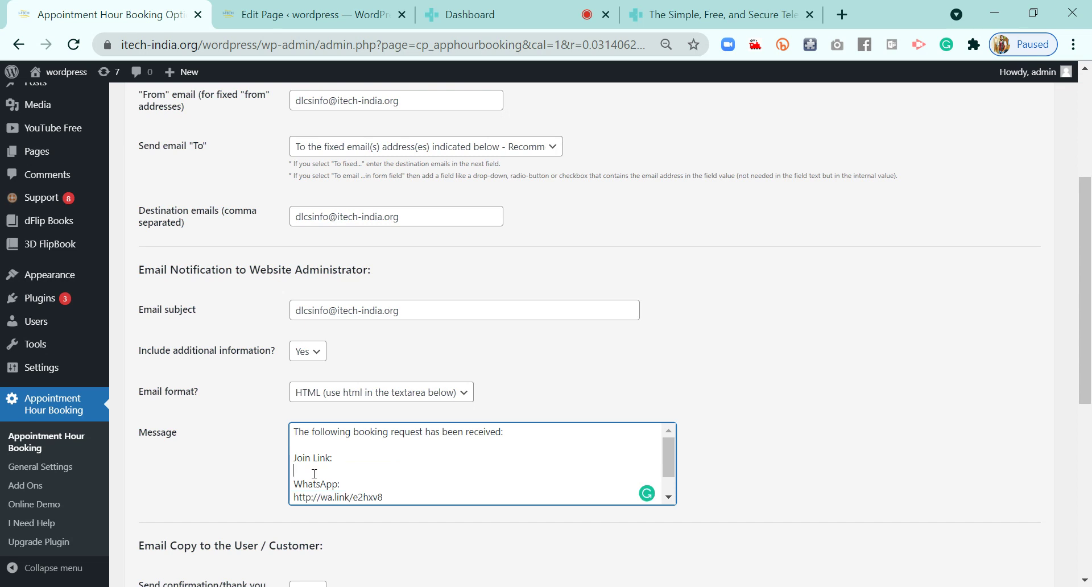
Grab the waiting-room invite link from the doxy.me dashboard
left_click(498, 20)
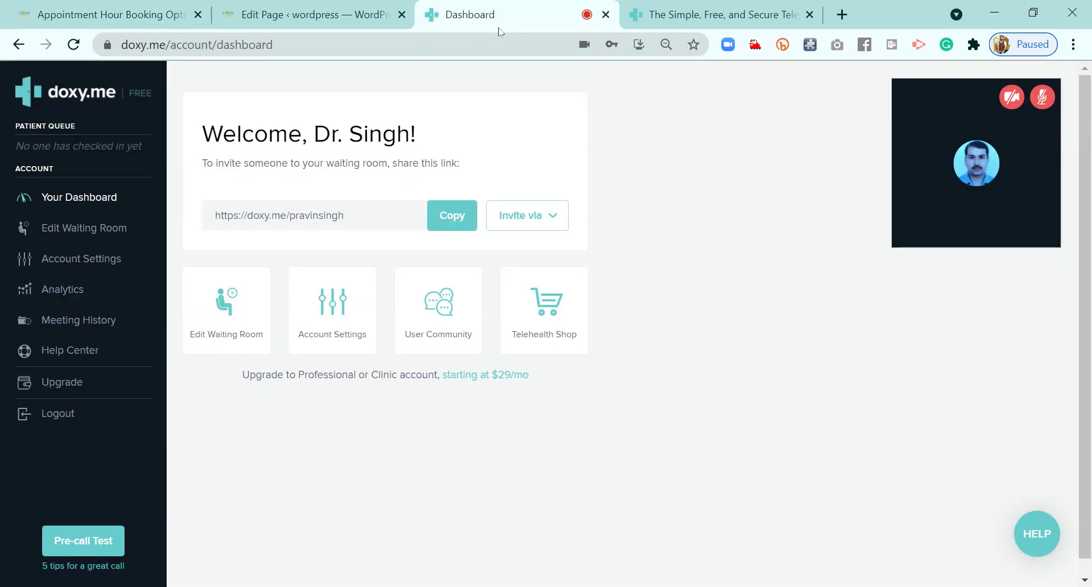
left_click_drag(347, 217, 208, 232)
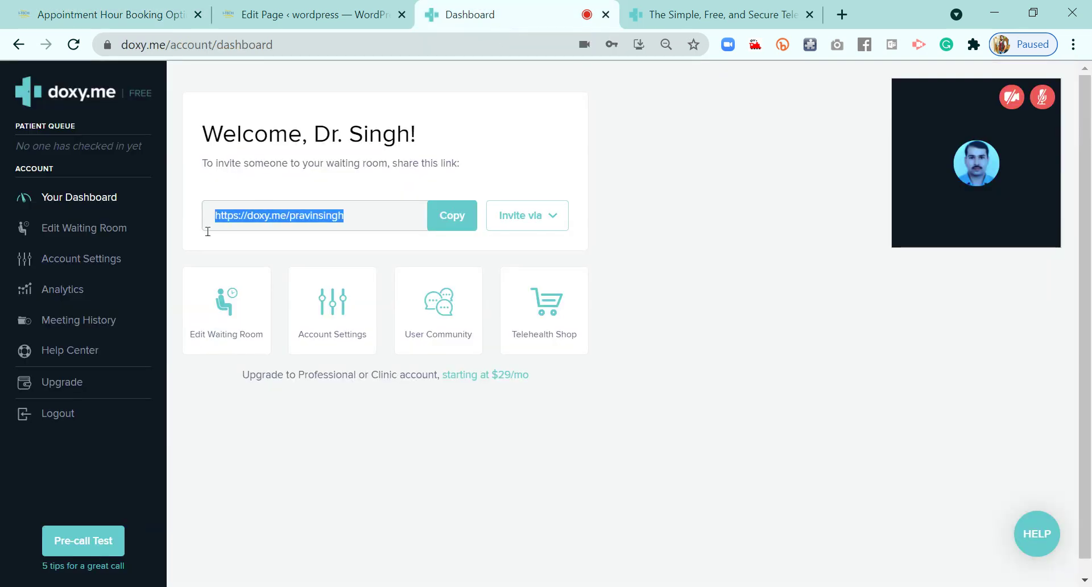
key("ctrl+shift+Tab")
key("ctrl+shift+Tab")
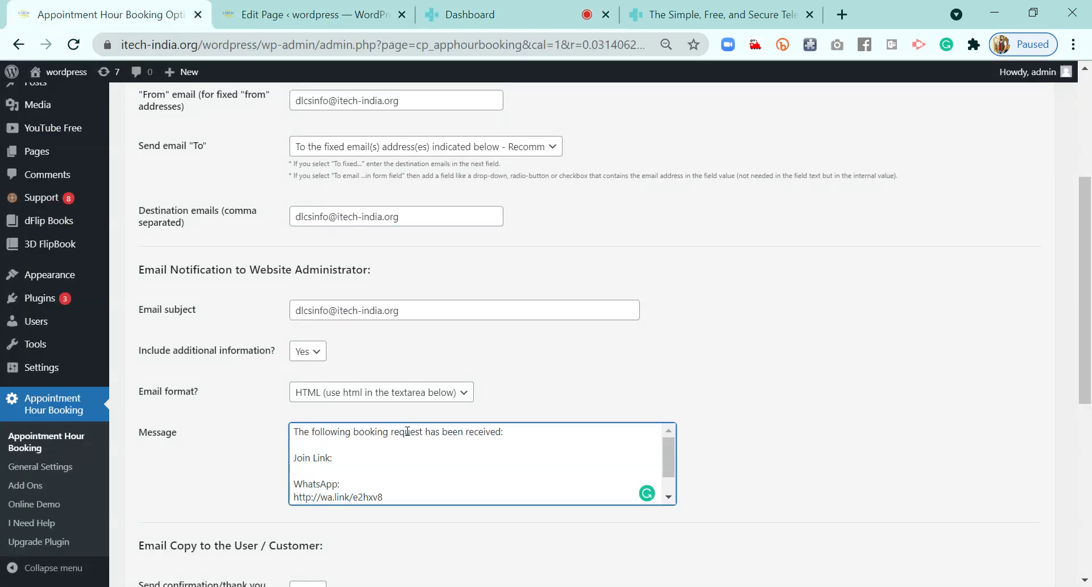
Paste the doxy.me waiting-room link under Join Link and select the wa.link line
key("ctrl+v")
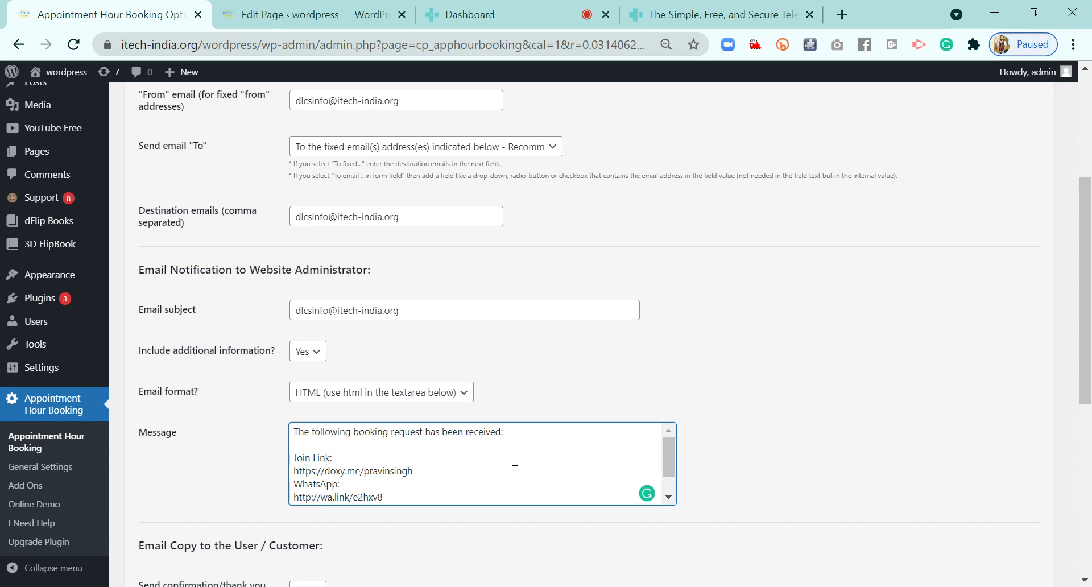
key("ctrl+End")
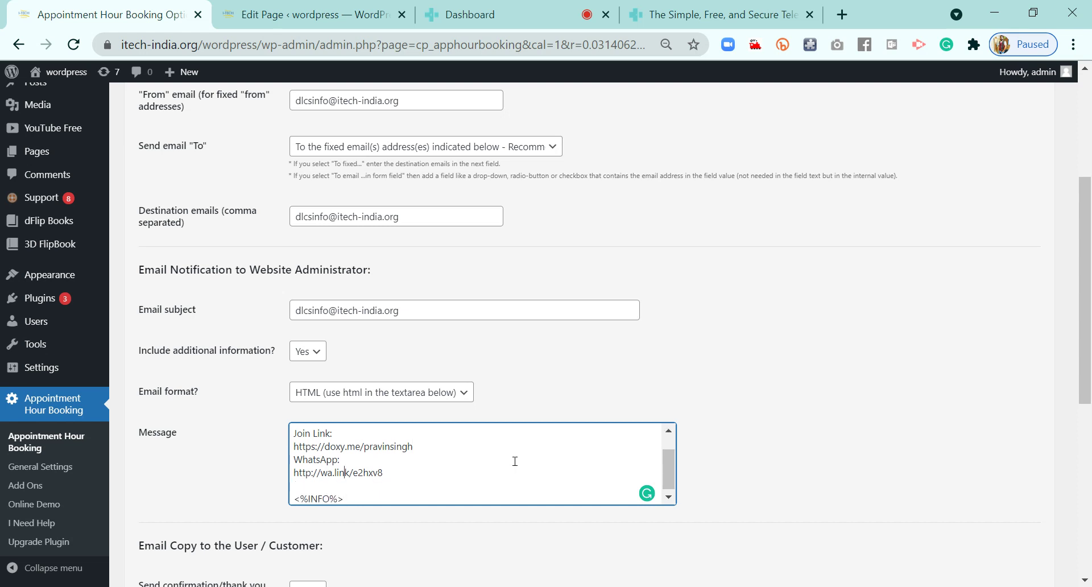
key("shift+Home")
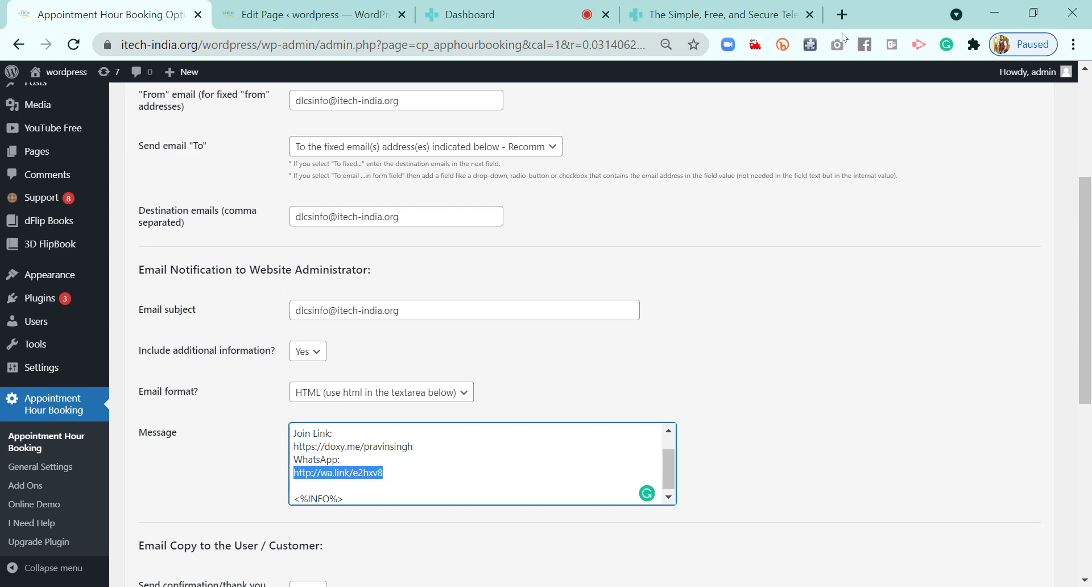
Open google.com in a new browser tab
left_click(842, 14)
type("google.com")
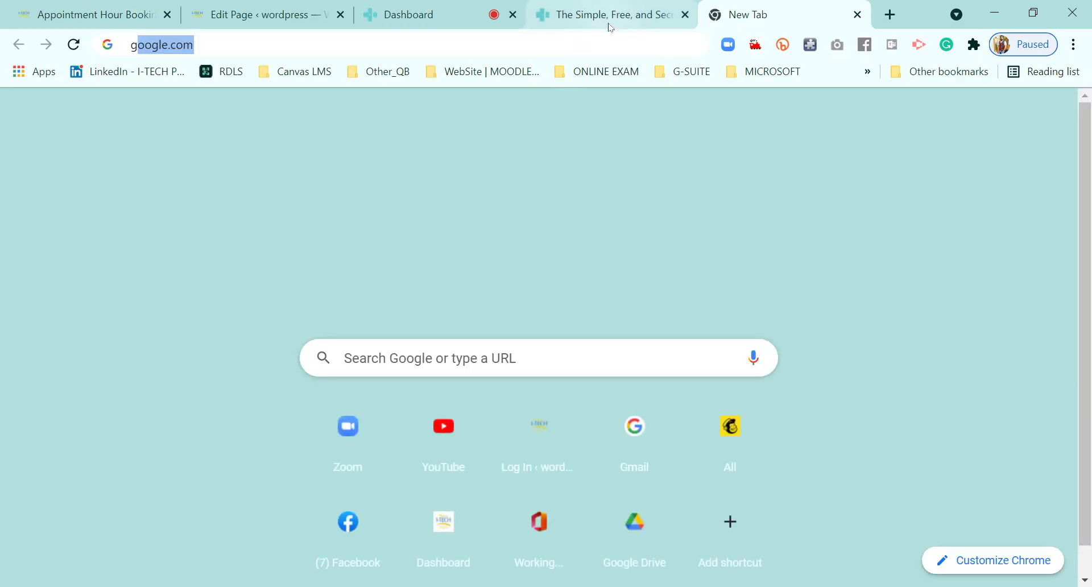
key("Return")
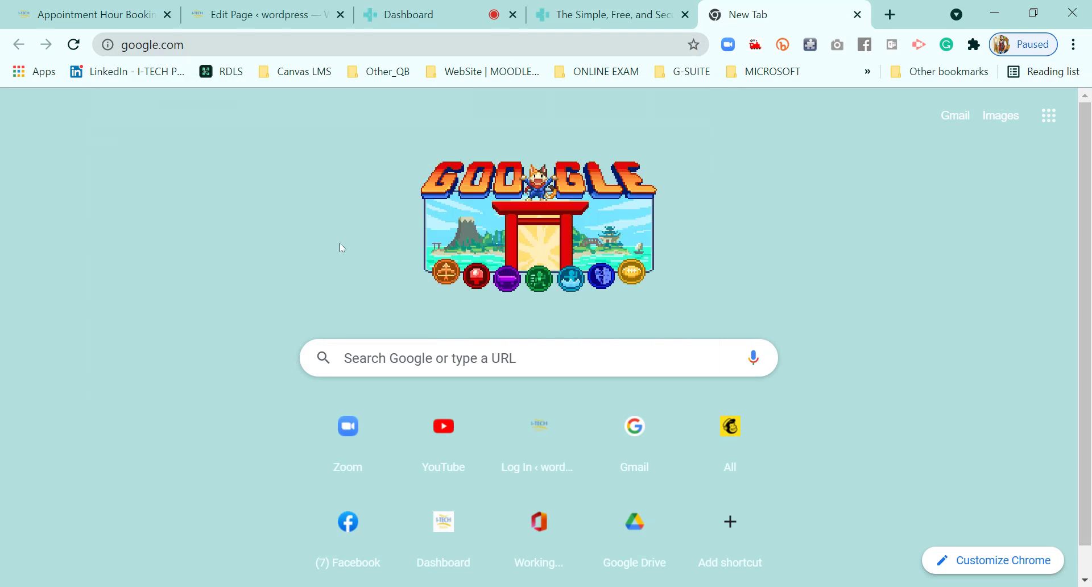
Search Google for 'create whatsapp link' and open the Walink generator result
type("create what")
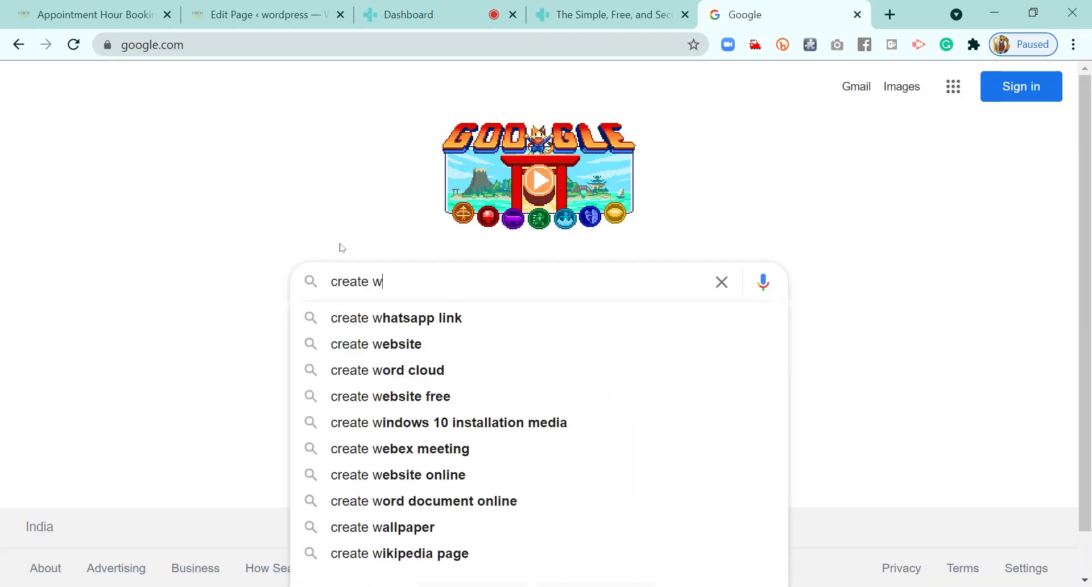
key("Down")
key("Return")
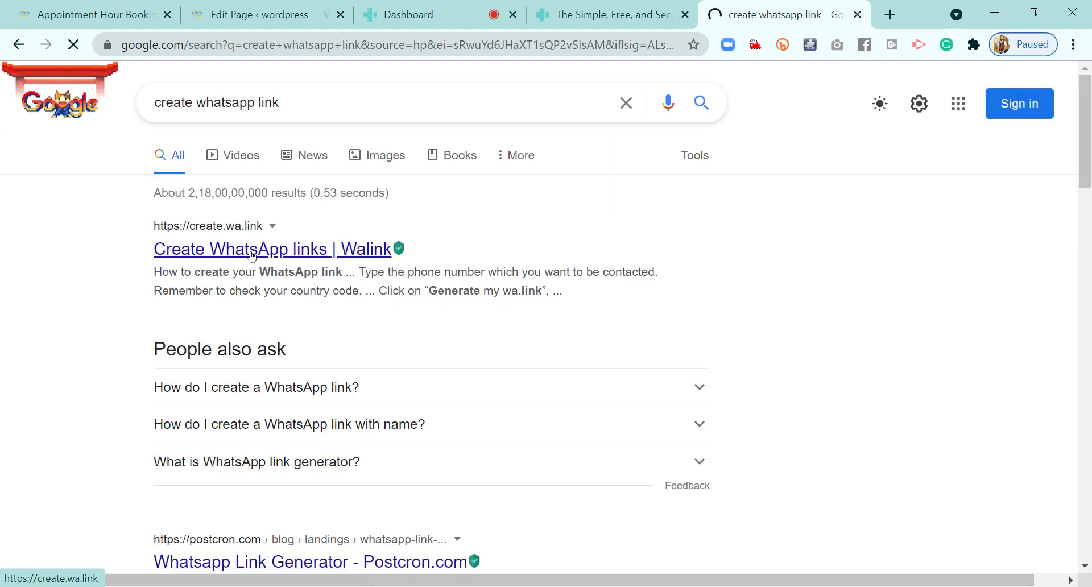
left_click(253, 251)
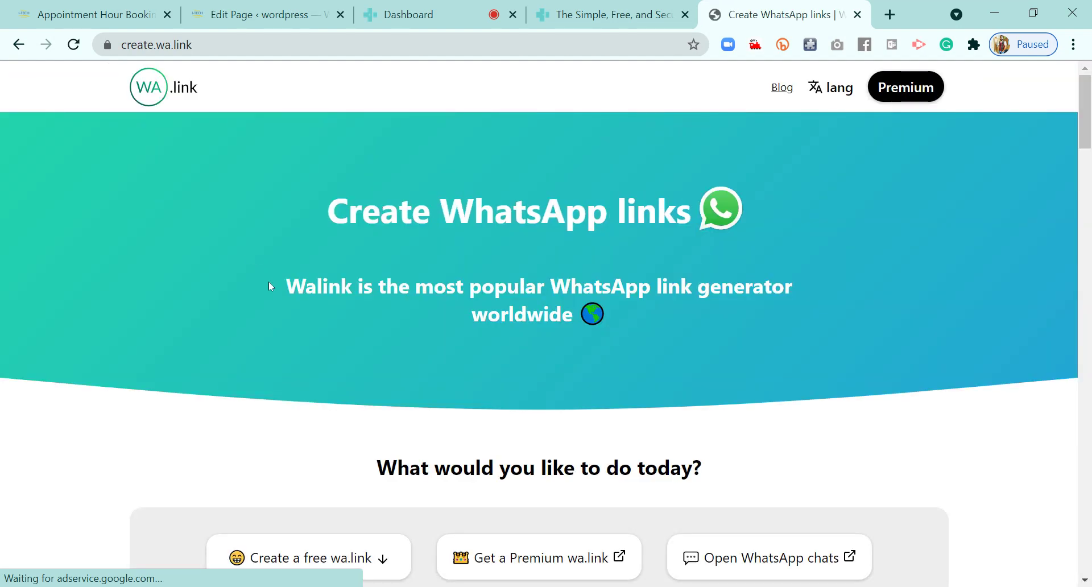
Jump to the 'Create a free wa.link' form on create.wa.link
scroll(256, 419, "down", 3)
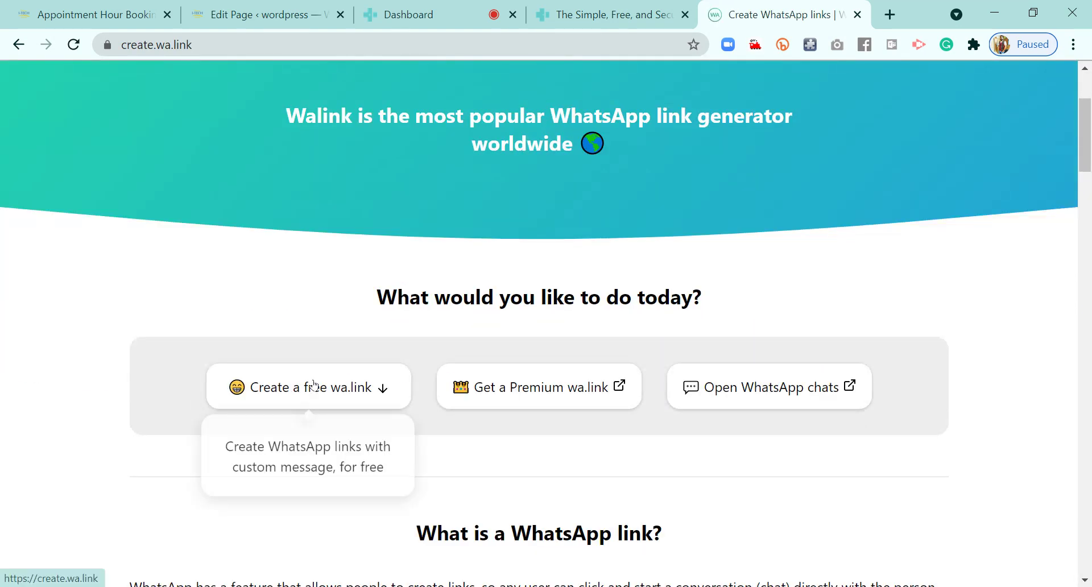
left_click(296, 394)
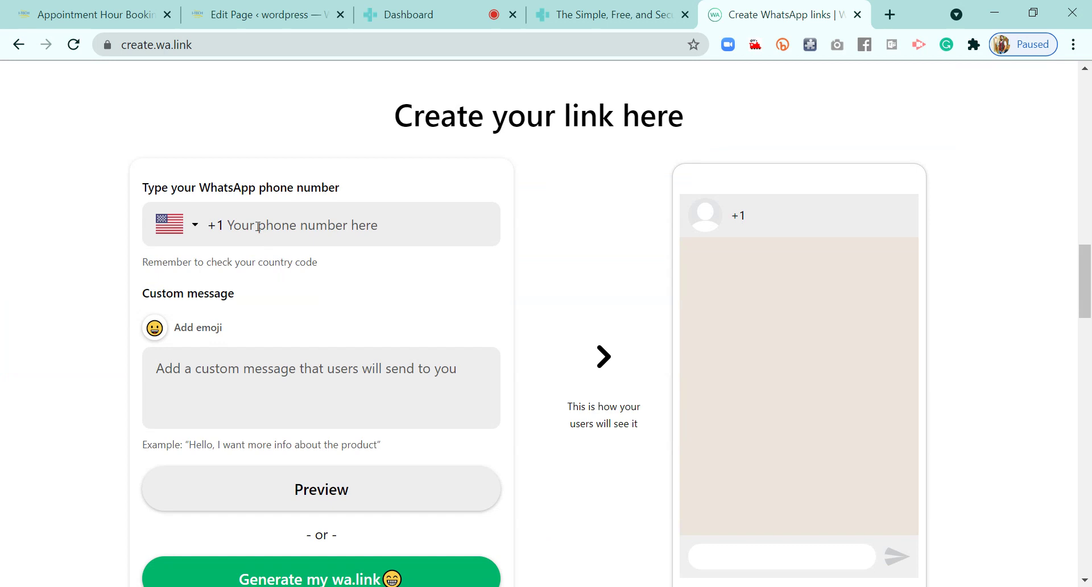
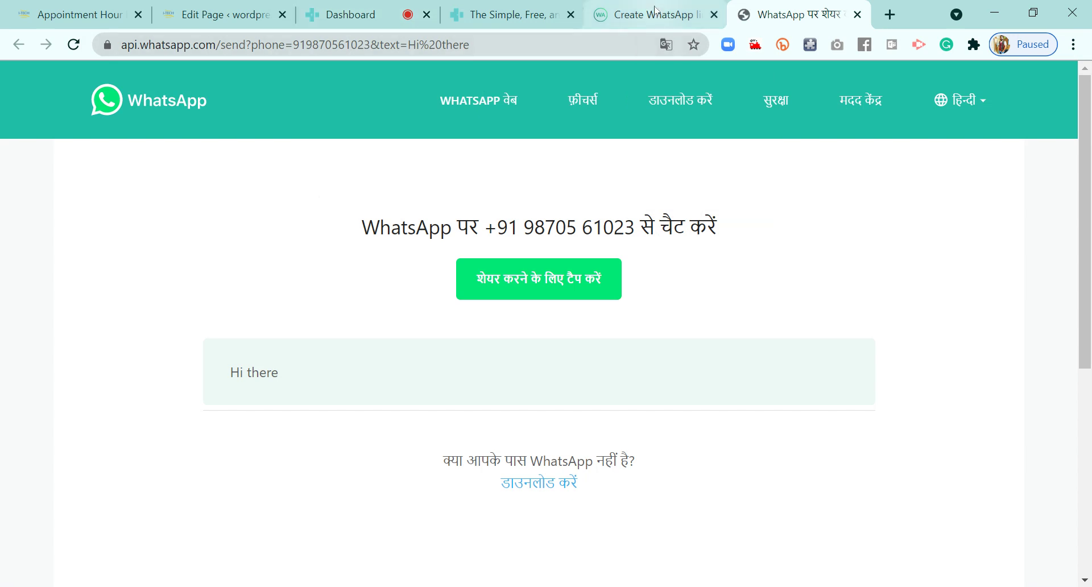
scroll(374, 451, "down", 3)
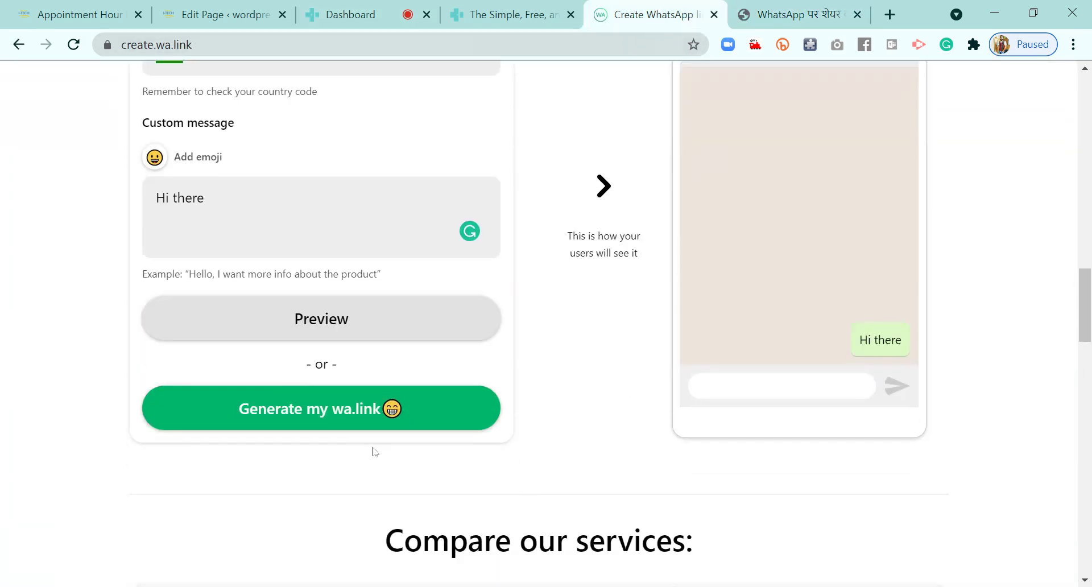
left_click(321, 414)
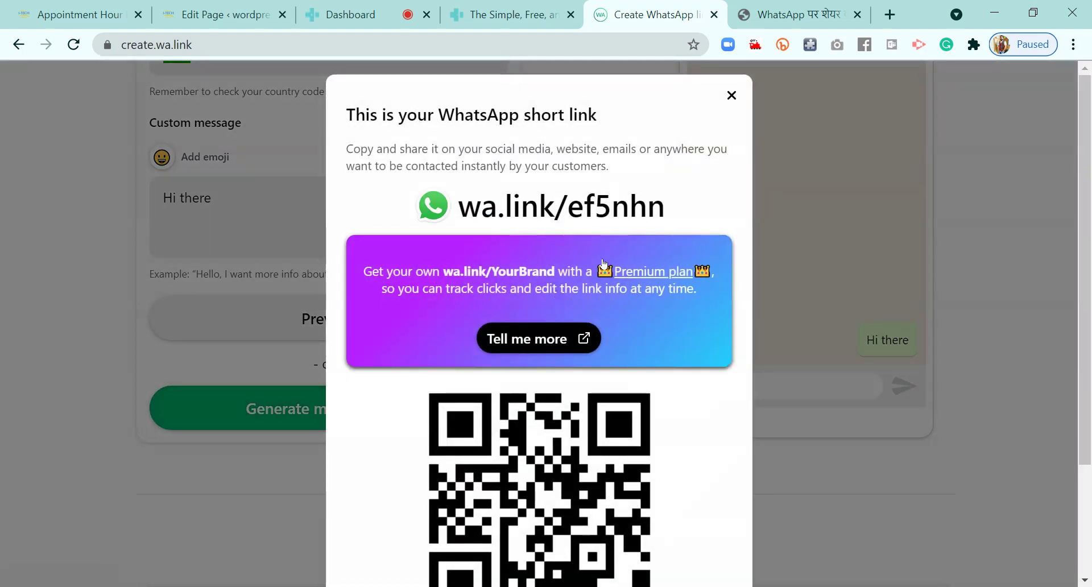
right_click(575, 203)
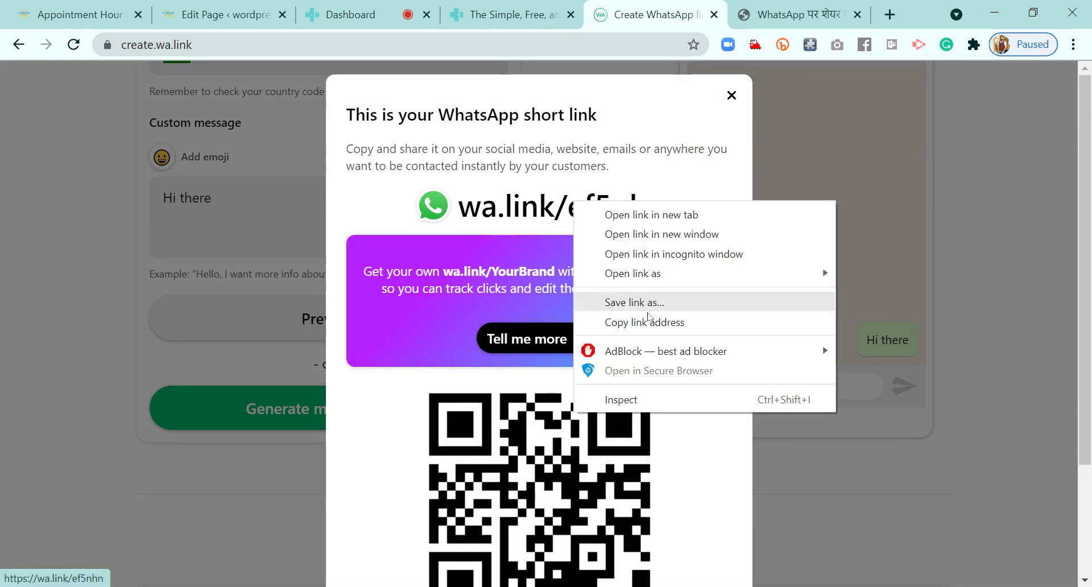
left_click(678, 323)
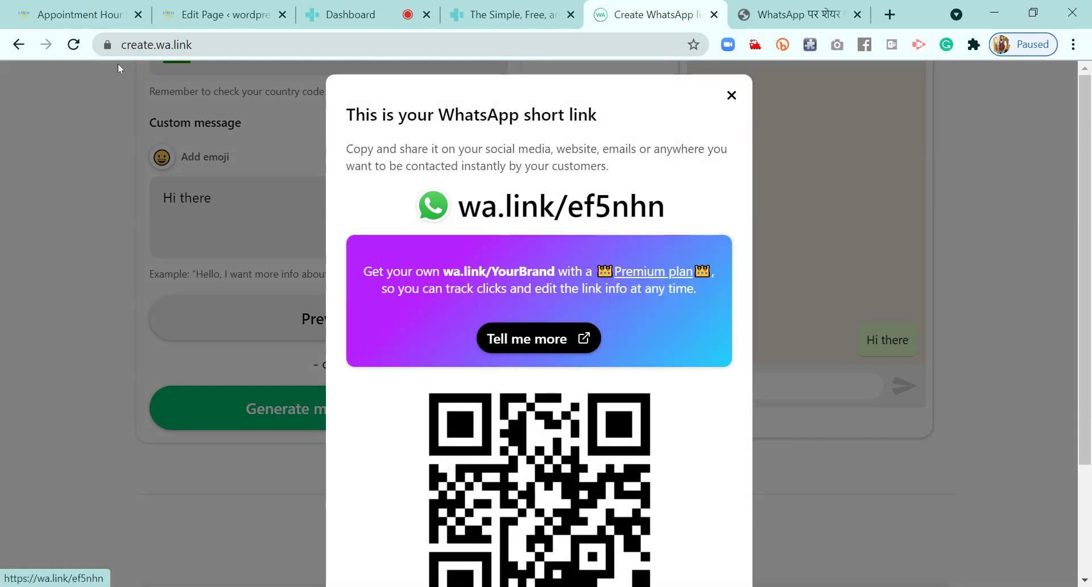
left_click(79, 14)
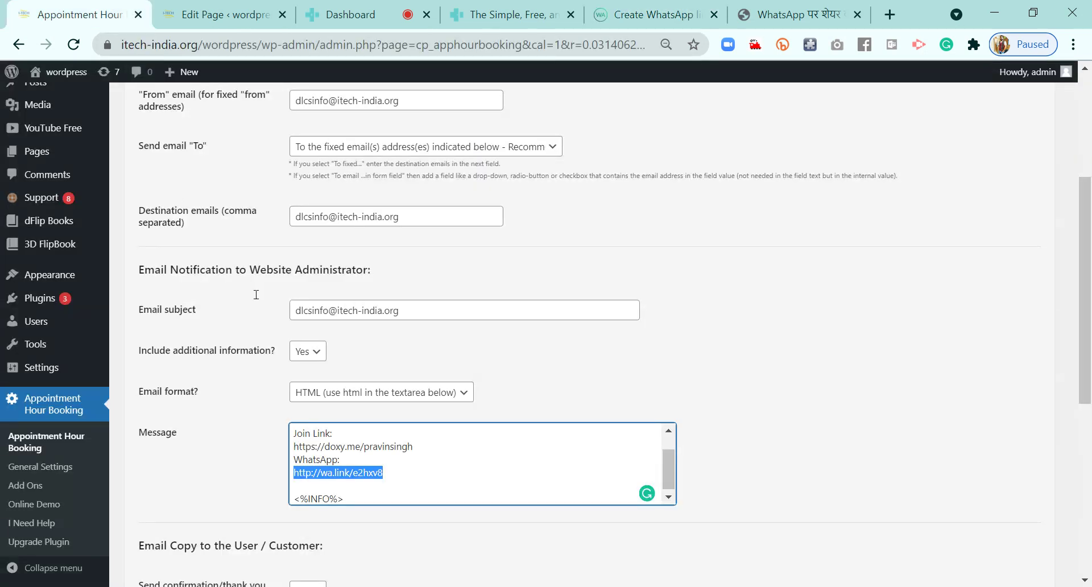
left_click(413, 466)
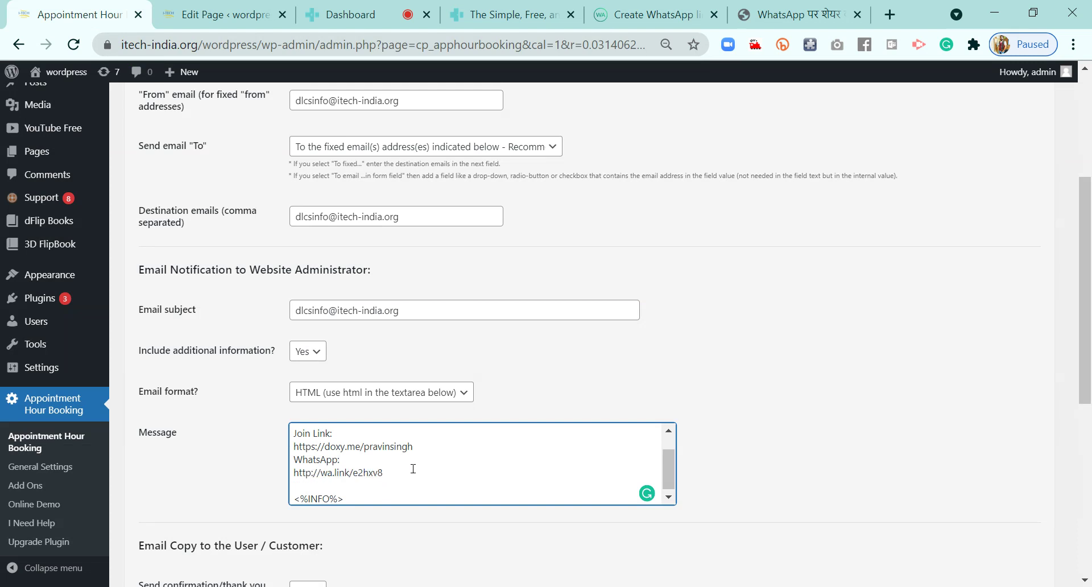
key("shift+End")
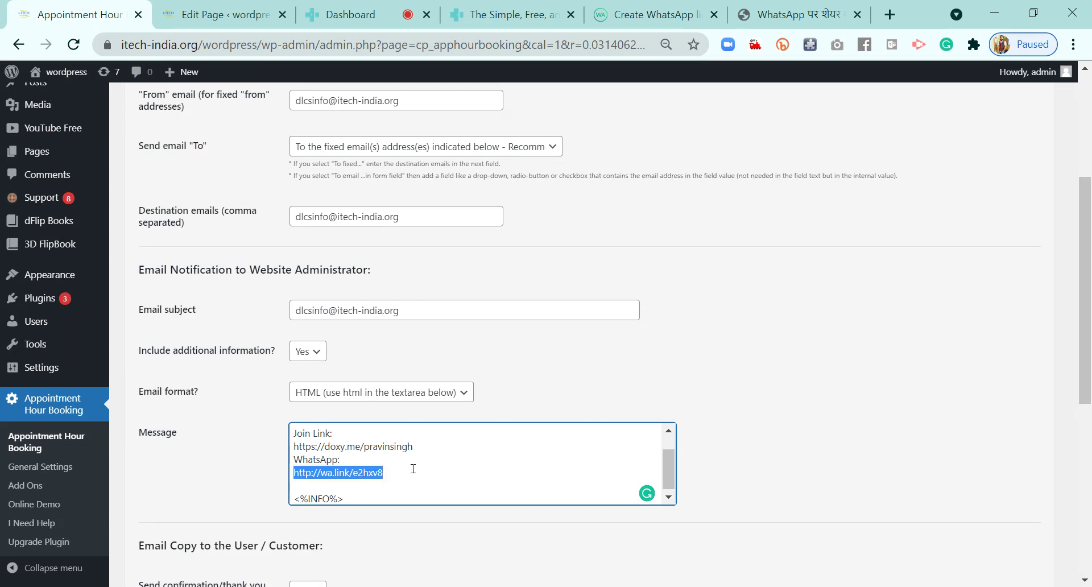
key("ctrl+v")
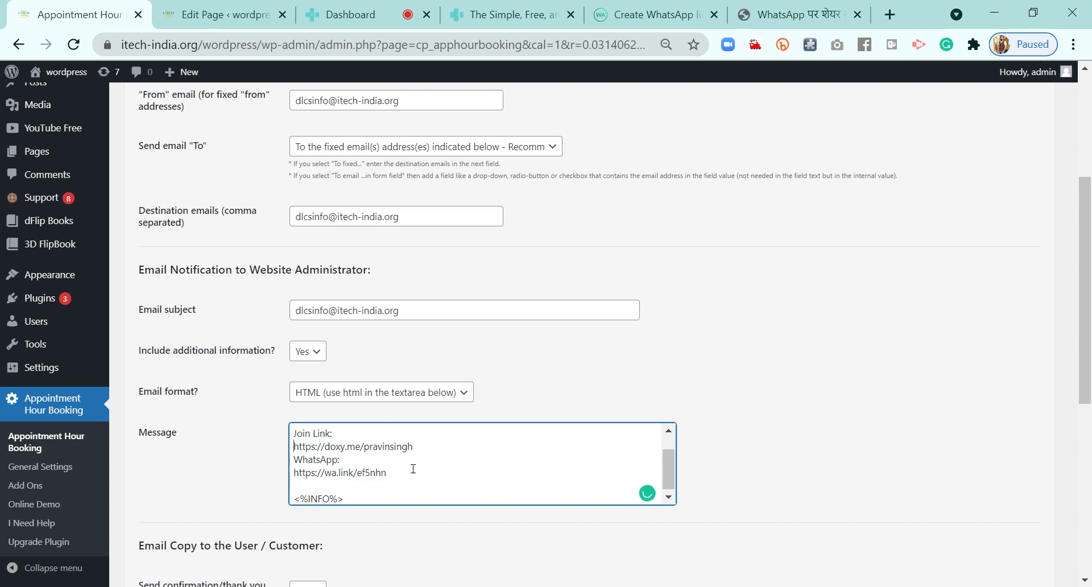
key("shift+End")
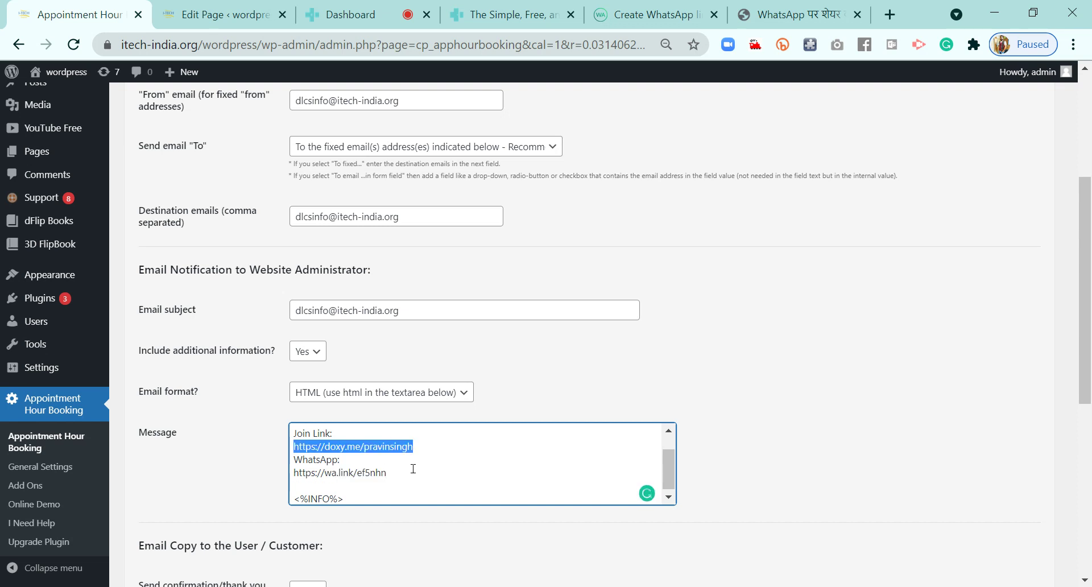
key("Left")
key("Down")
key("Down")
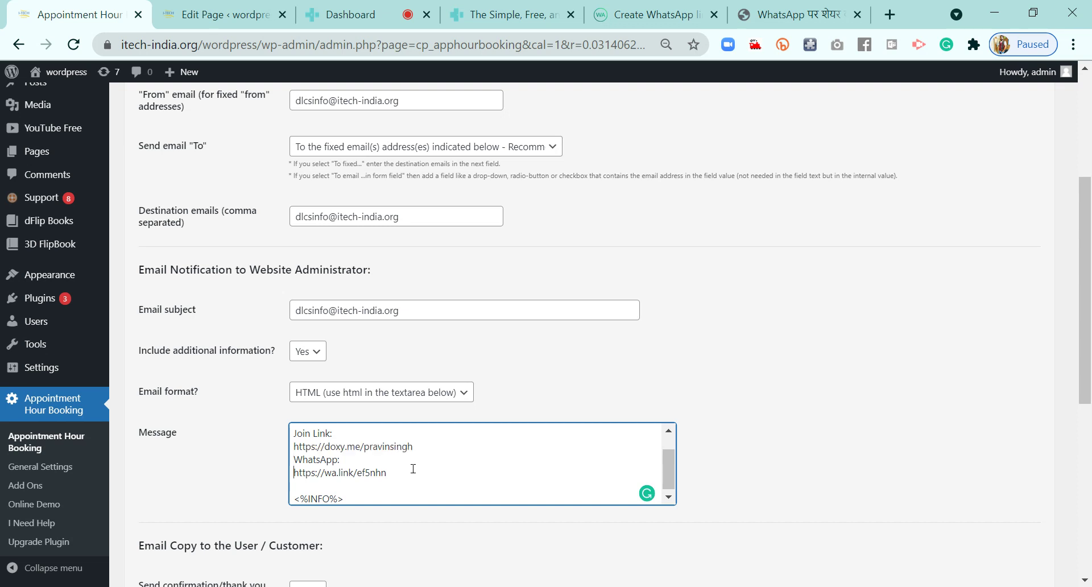
key("shift+End")
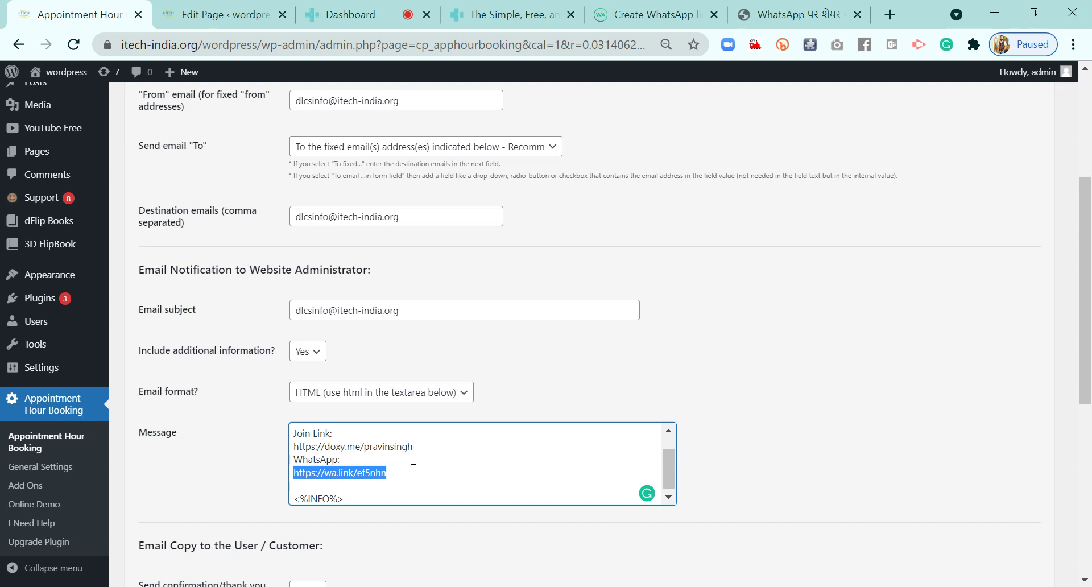
key("ctrl+Home")
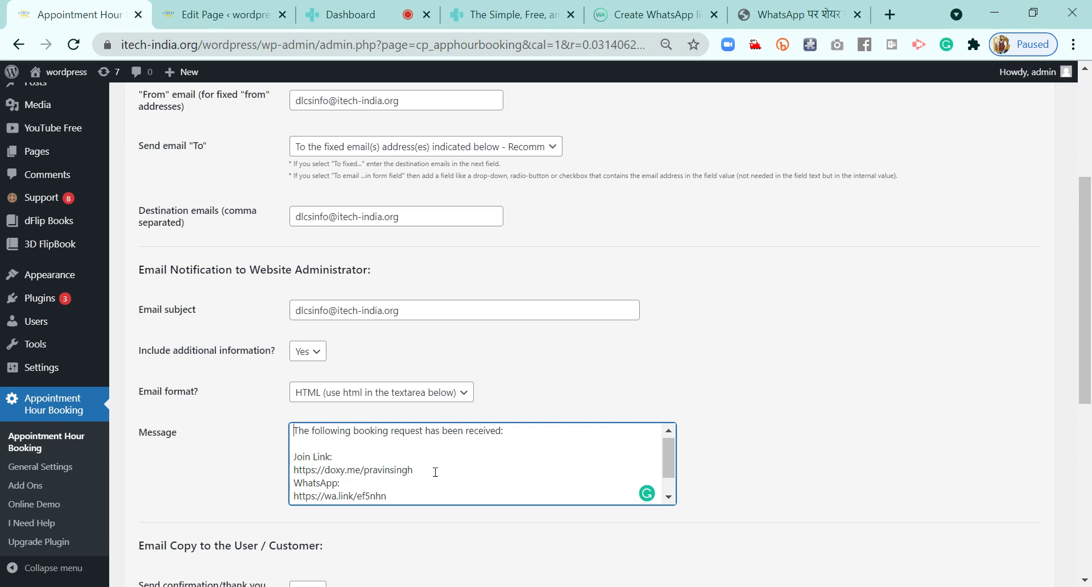
key("Return")
scroll(436, 471, "down", 1)
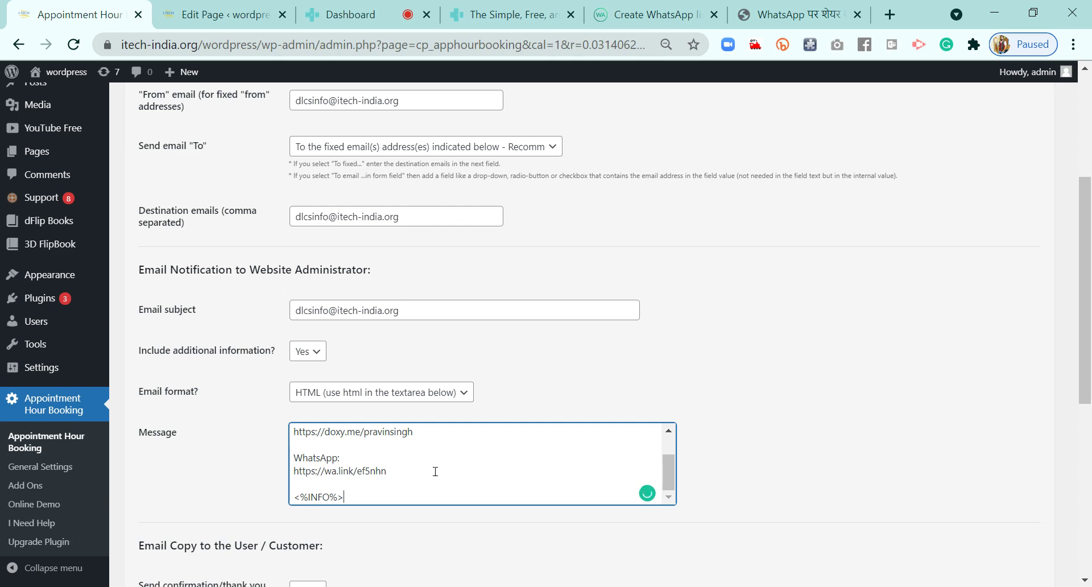
scroll(438, 472, "down", 6)
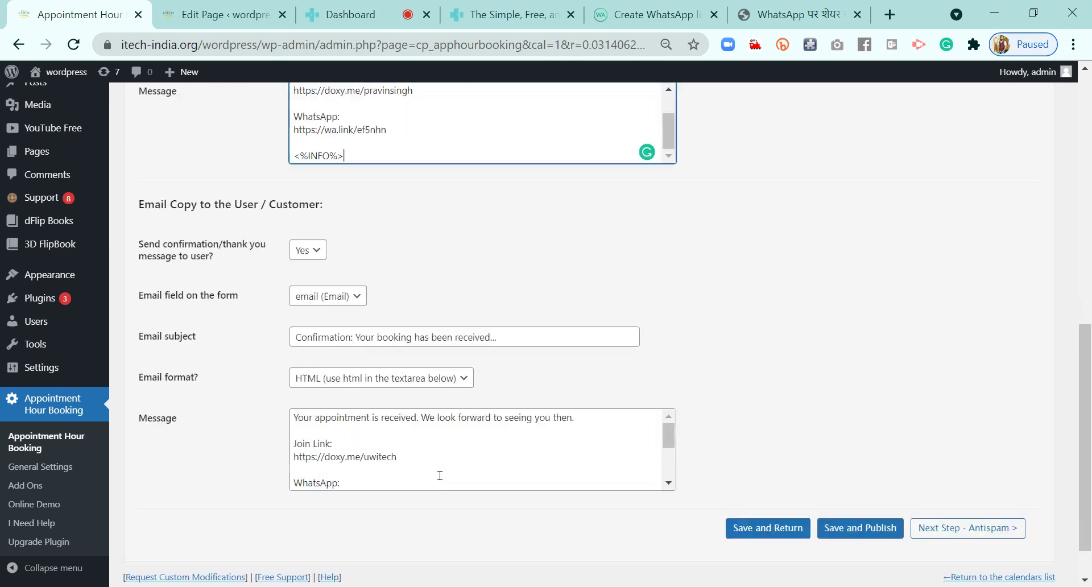
scroll(440, 475, "up", 3)
left_click_drag(401, 297, 289, 286)
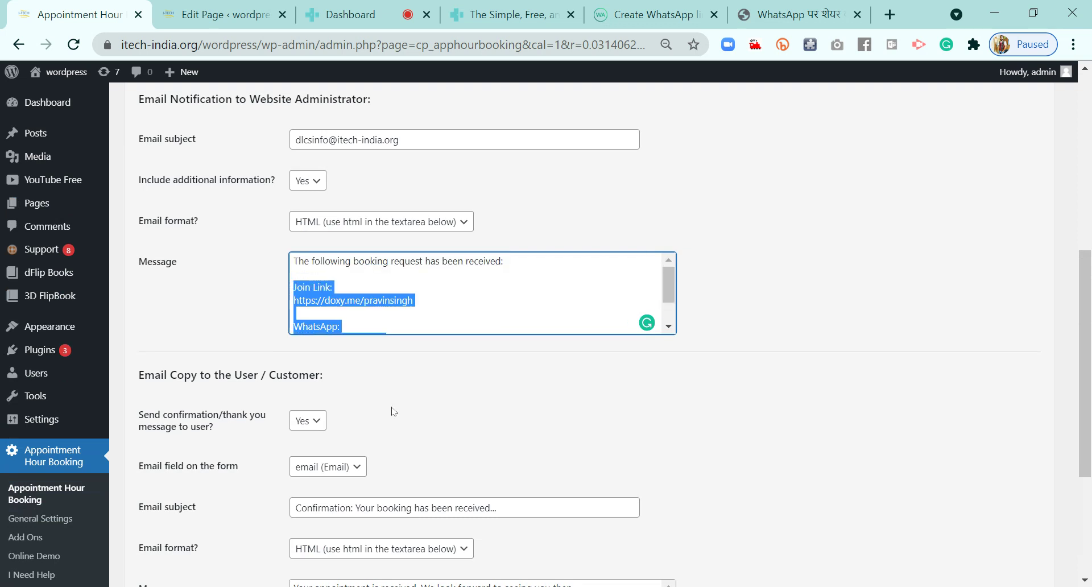
scroll(420, 424, "down", 1)
scroll(421, 425, "down", 2)
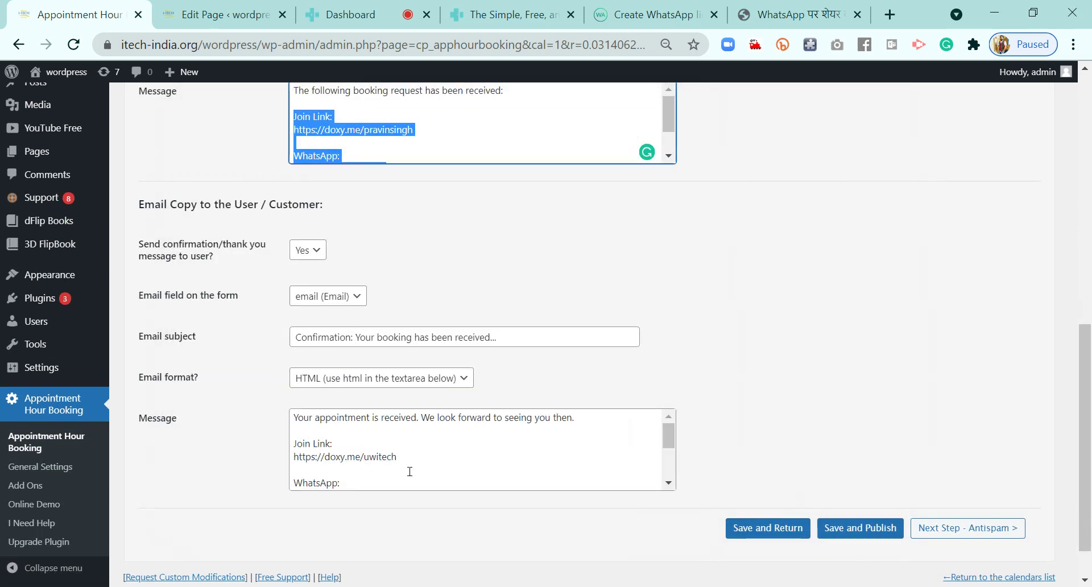
left_click(409, 472)
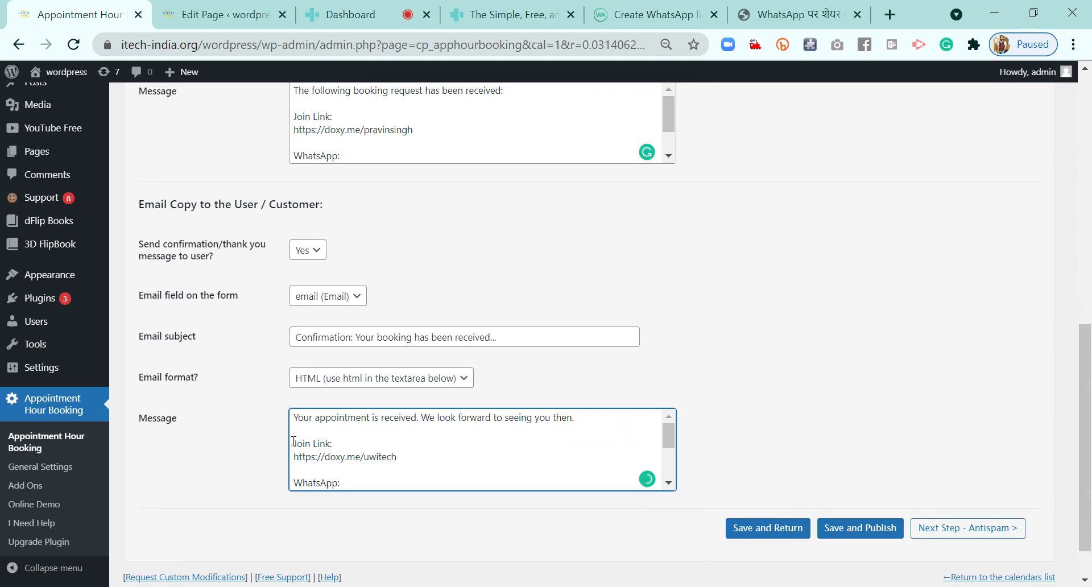
left_click_drag(325, 476, 377, 420)
left_click(395, 445)
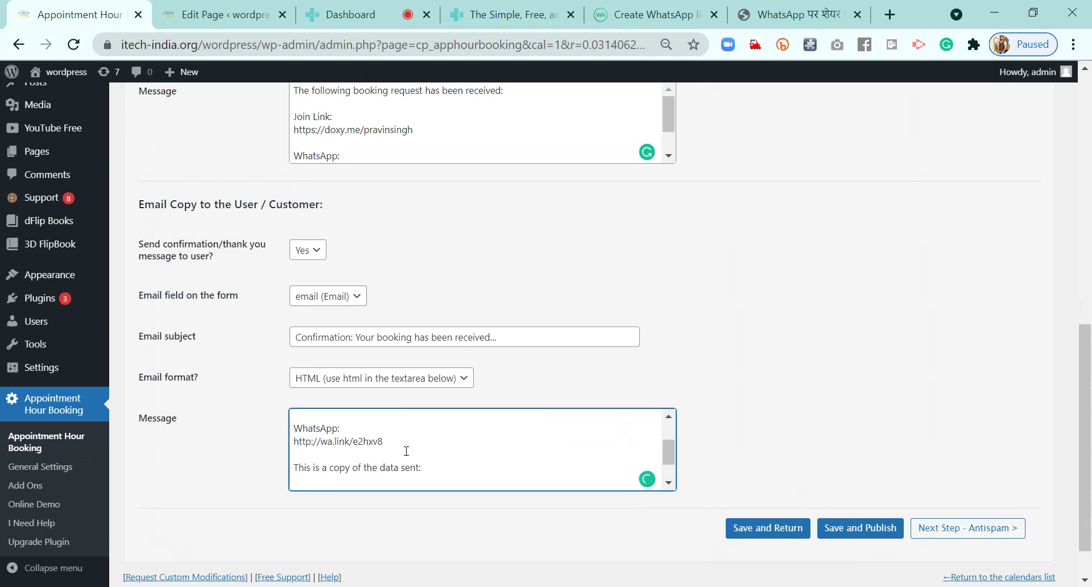
key("shift+Up")
key("shift+Up")
key("ctrl+v")
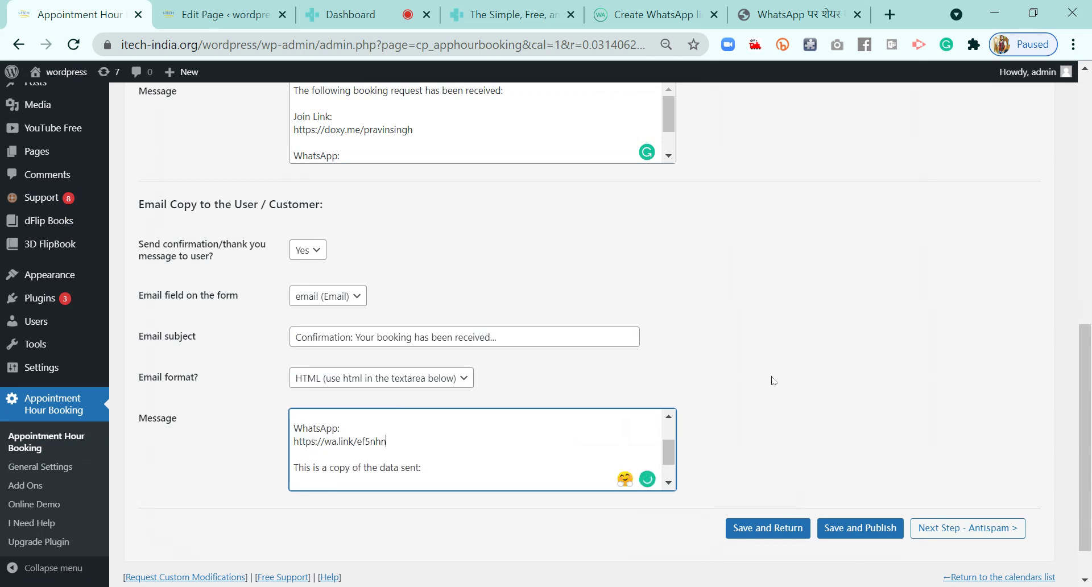
left_click(769, 380)
scroll(769, 379, "down", 1)
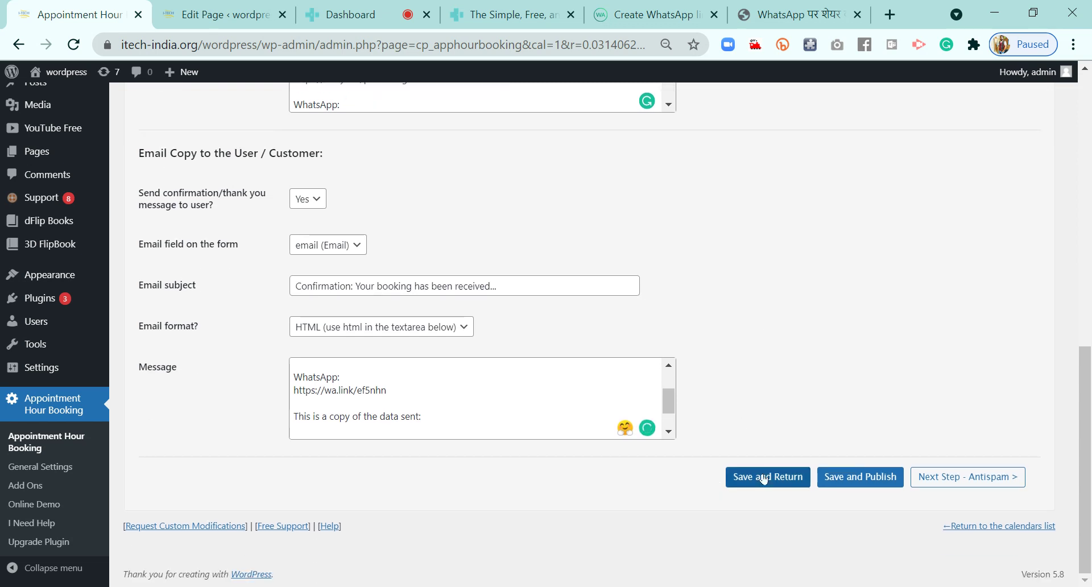
left_click(760, 478)
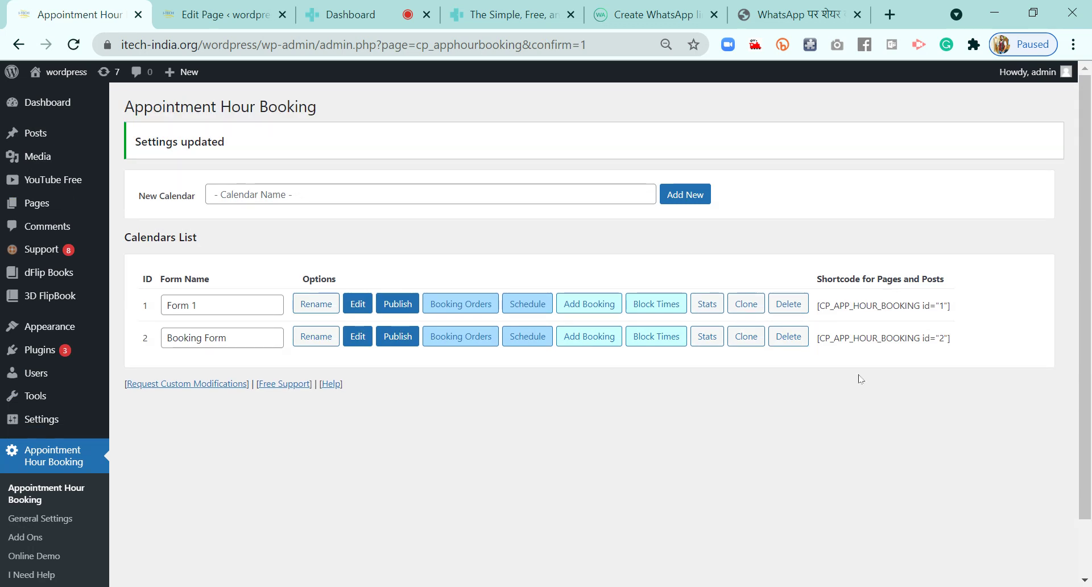
Copy the row-2 shortcode [CP_APP_HOUR_BOOKING id="2"] and go to the New Appointment page editor
triple_click(865, 338)
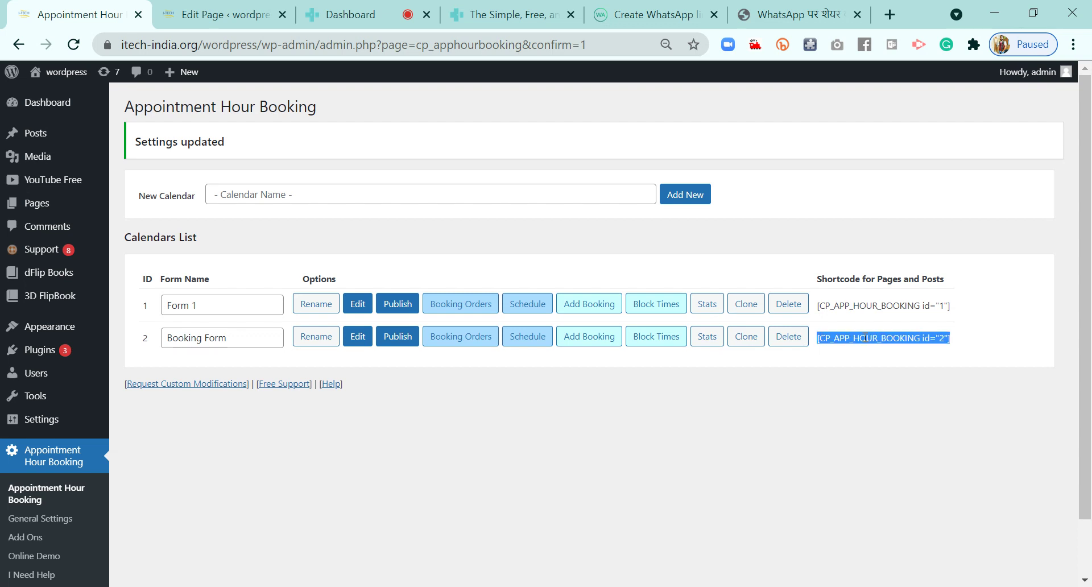
left_click(865, 338)
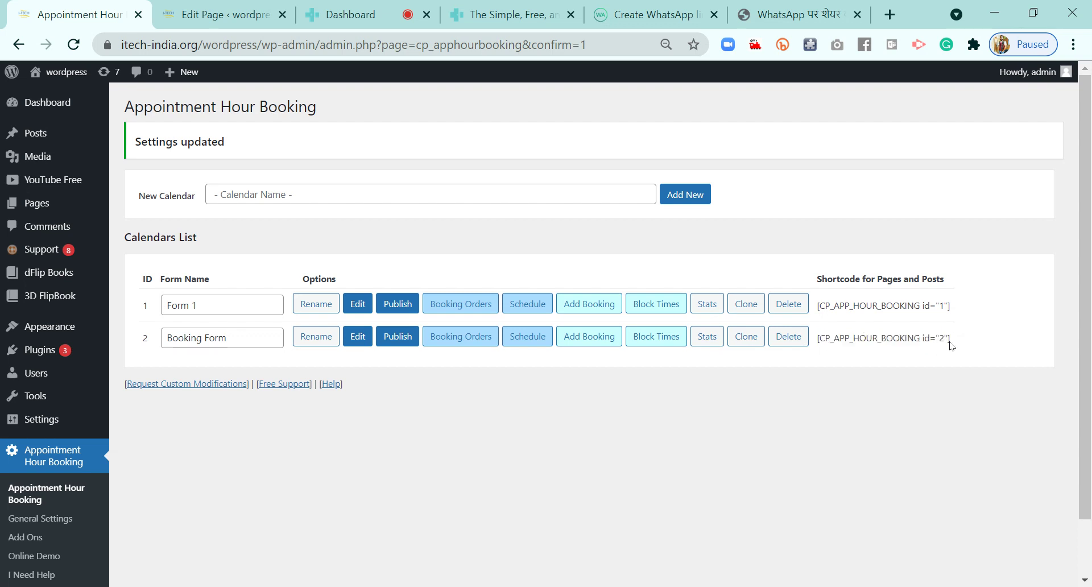
left_click_drag(956, 340, 815, 338)
key("ctrl+c")
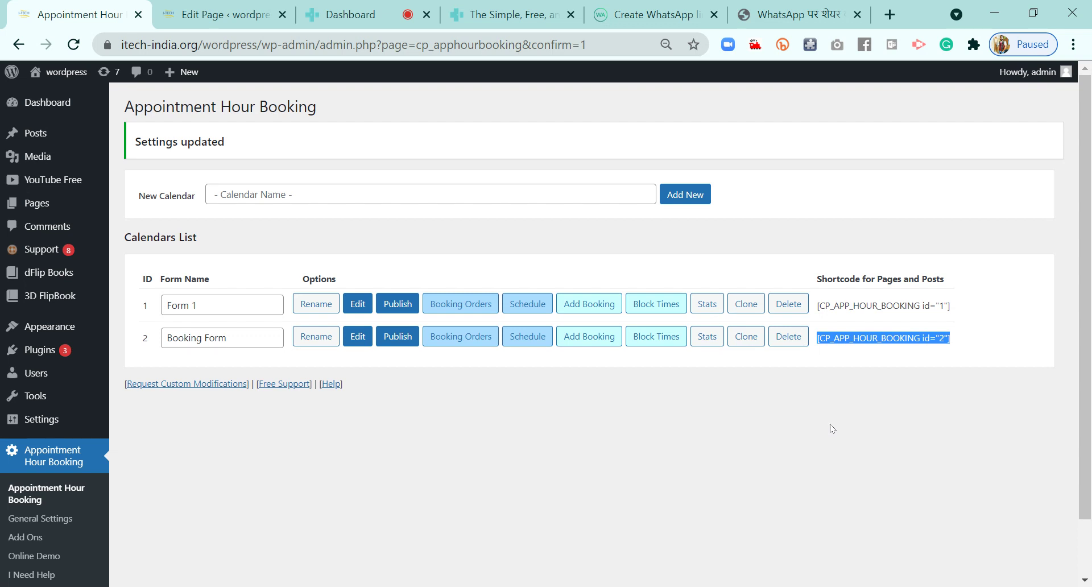
left_click(224, 15)
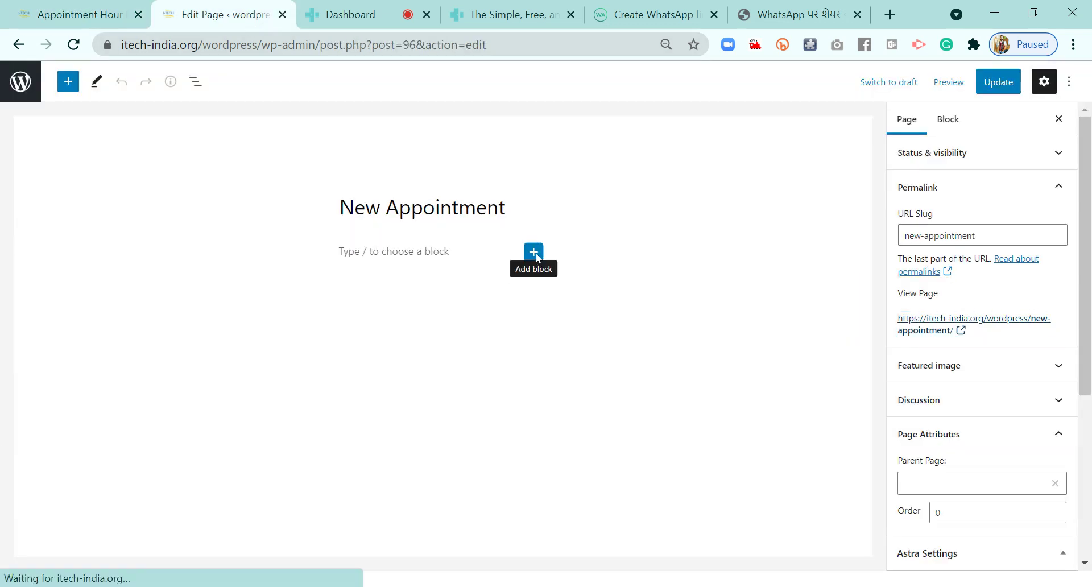
Add a Shortcode block containing [CP_APP_HOUR_BOOKING id="2"] to New Appointment and update the page
left_click(534, 254)
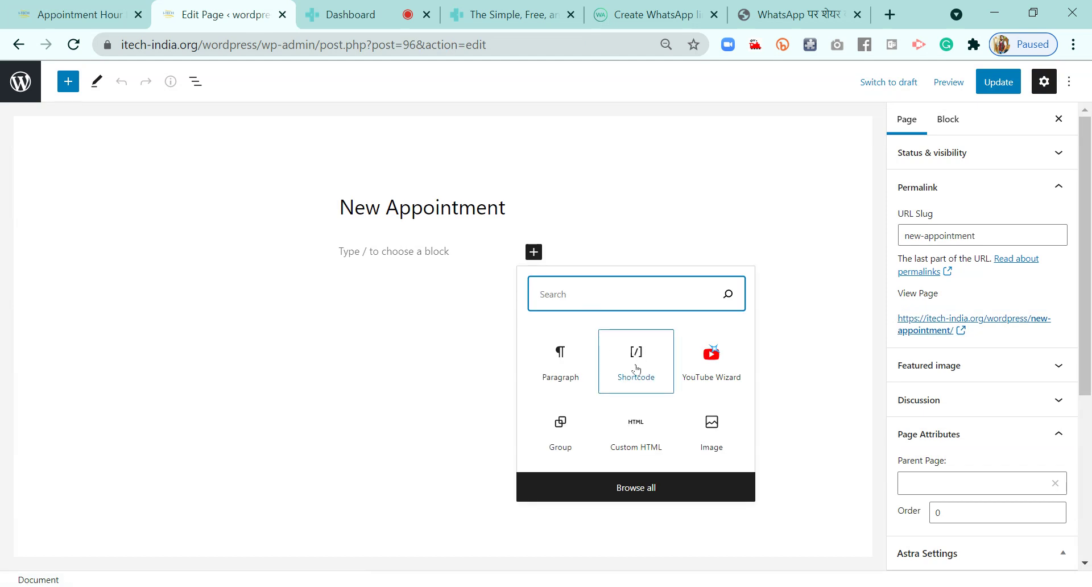
left_click(634, 382)
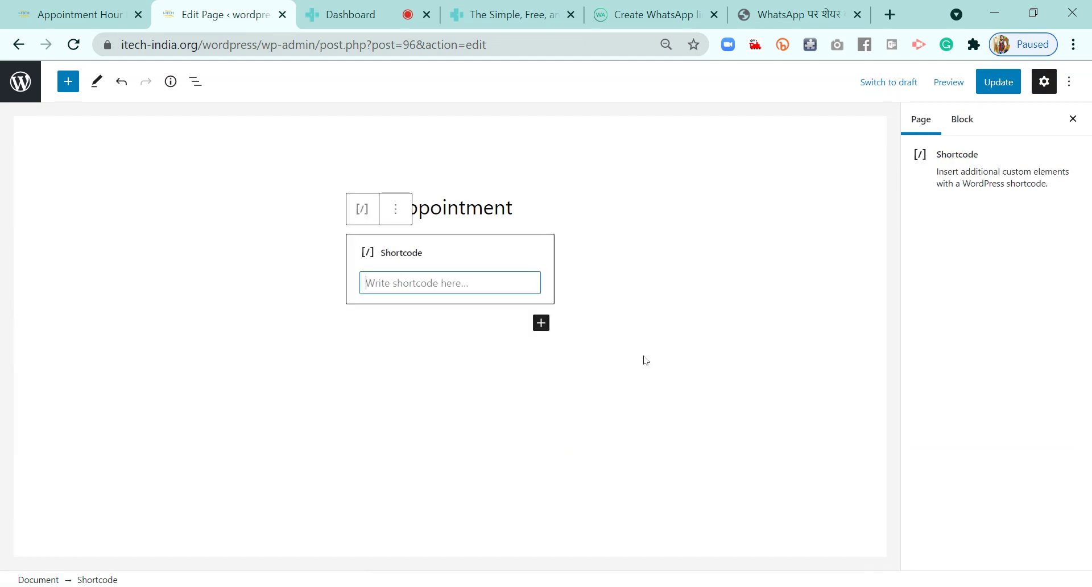
key("ctrl+v")
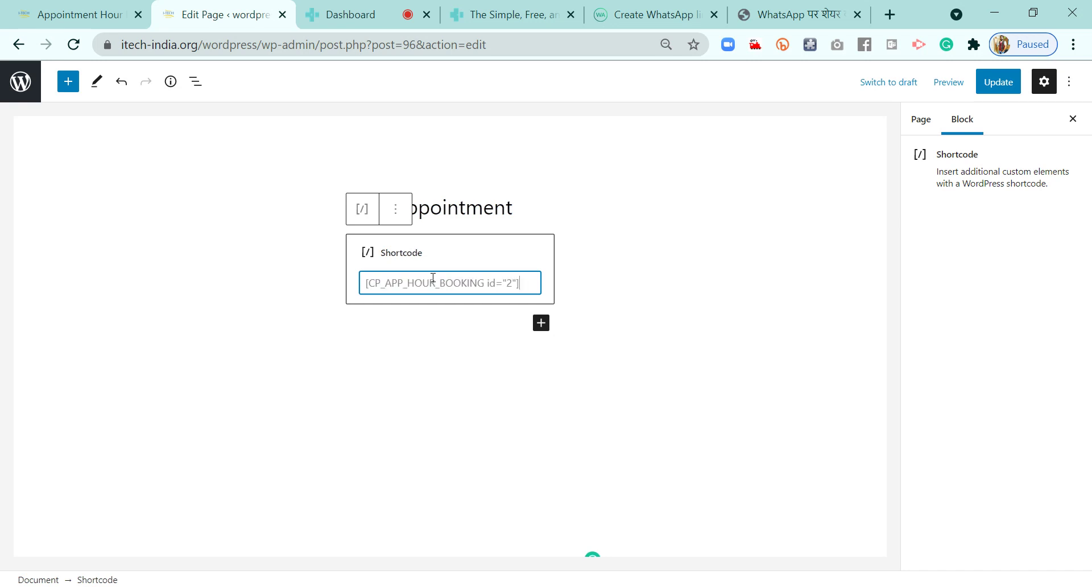
left_click(1004, 85)
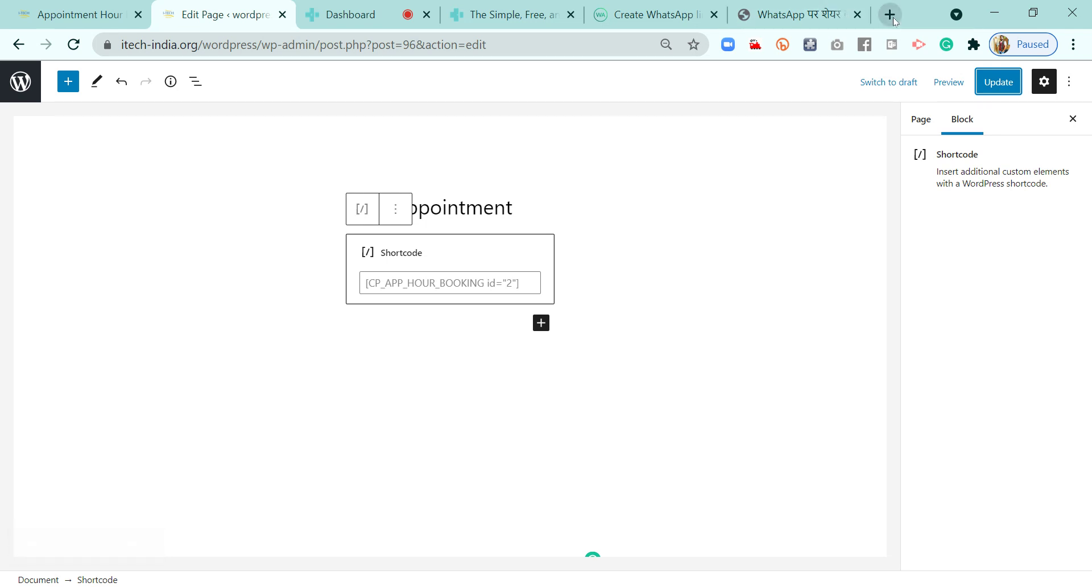
left_click(997, 83)
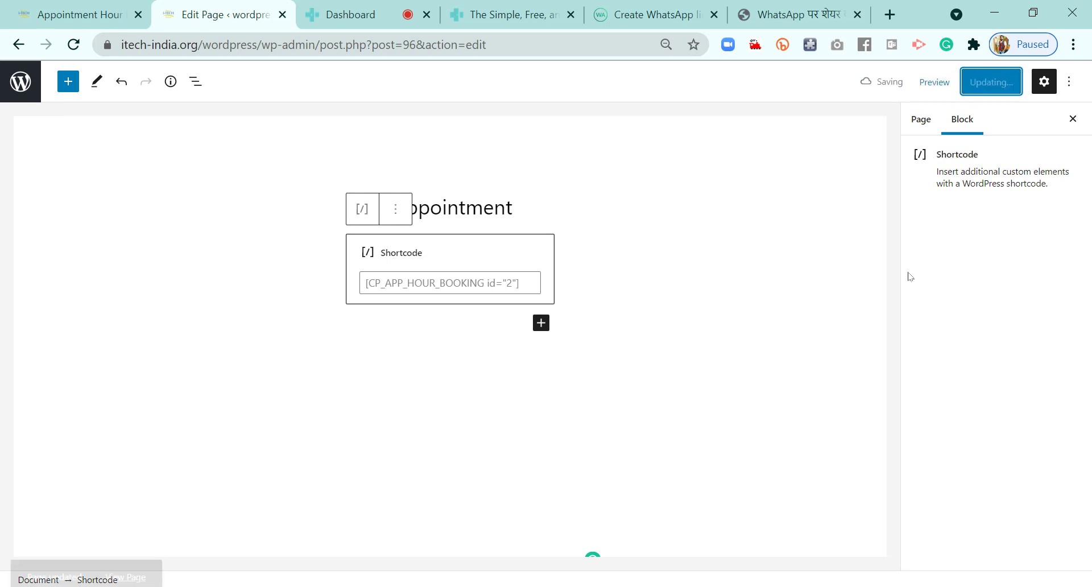
left_click(936, 85)
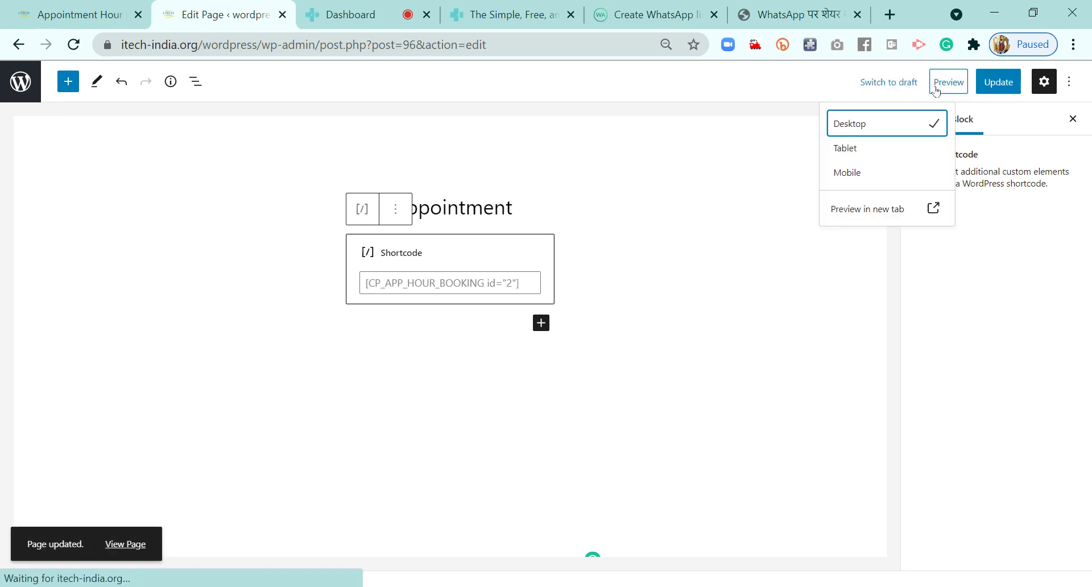
Open the published New Appointment page from the Permalink's View Page link
left_click(891, 14)
key("ctrl+v")
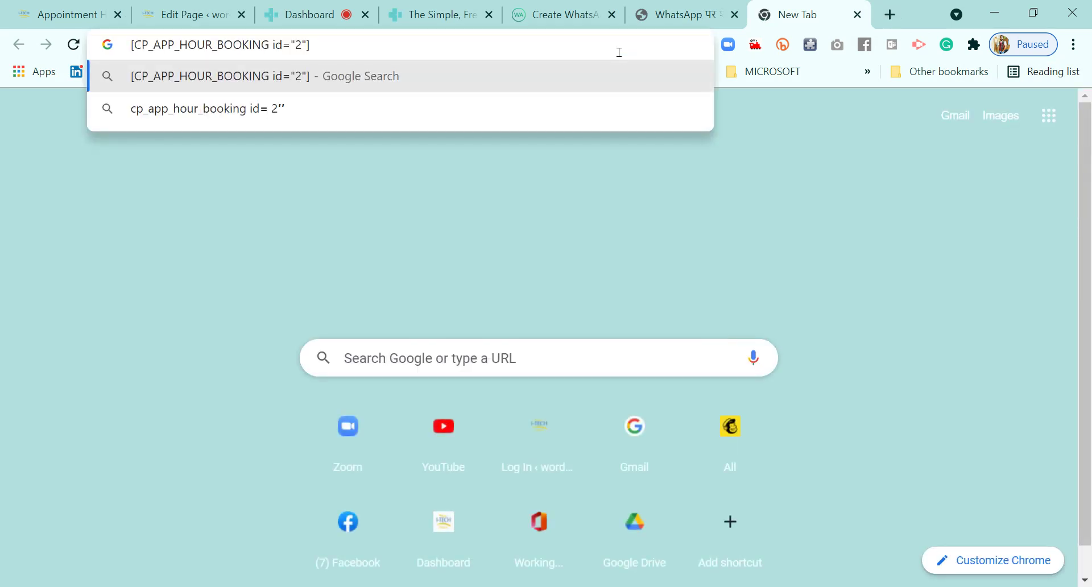
key("Escape")
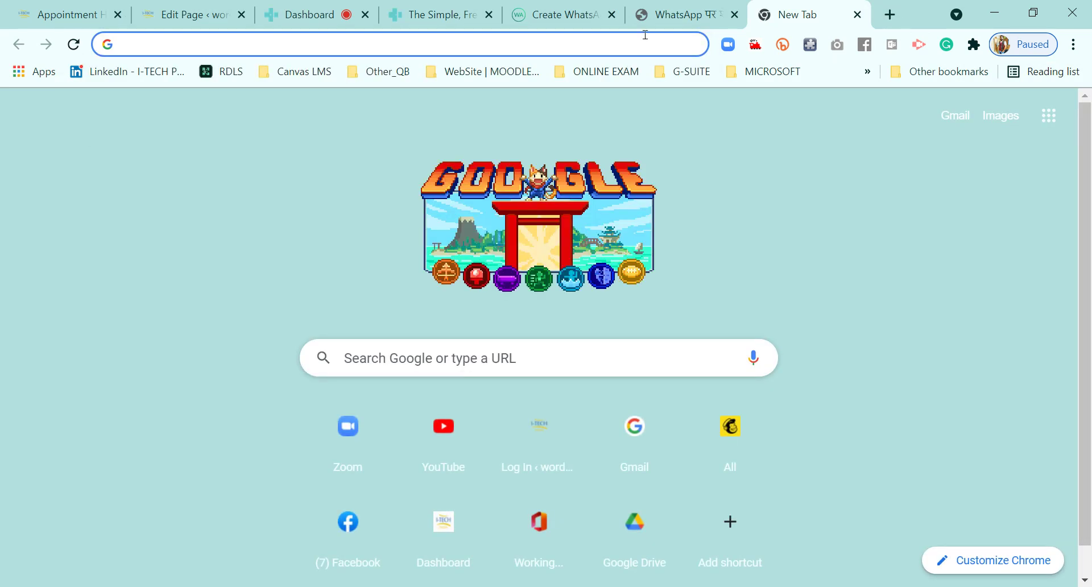
left_click(62, 14)
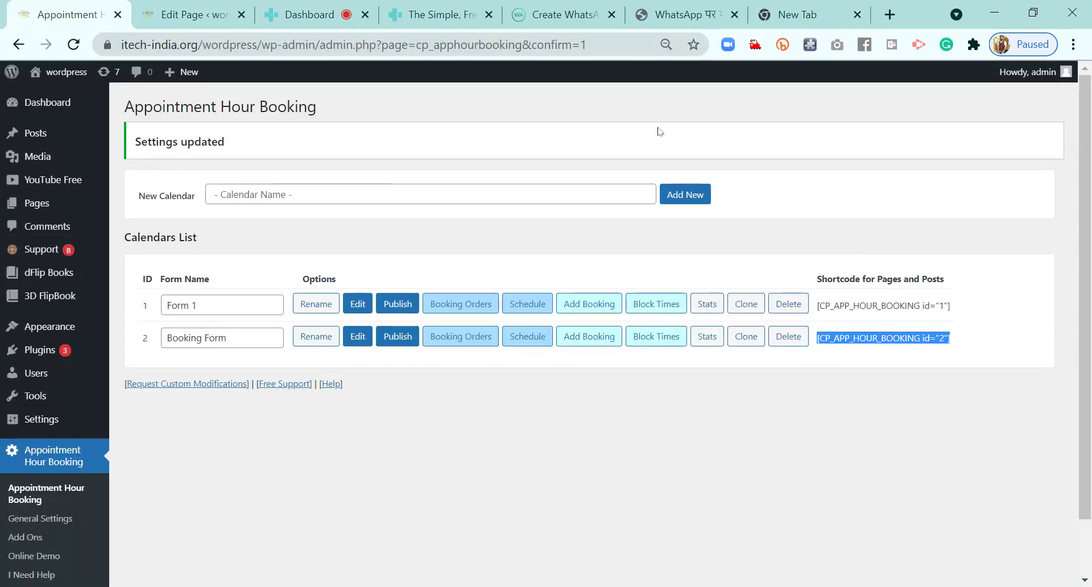
left_click(204, 20)
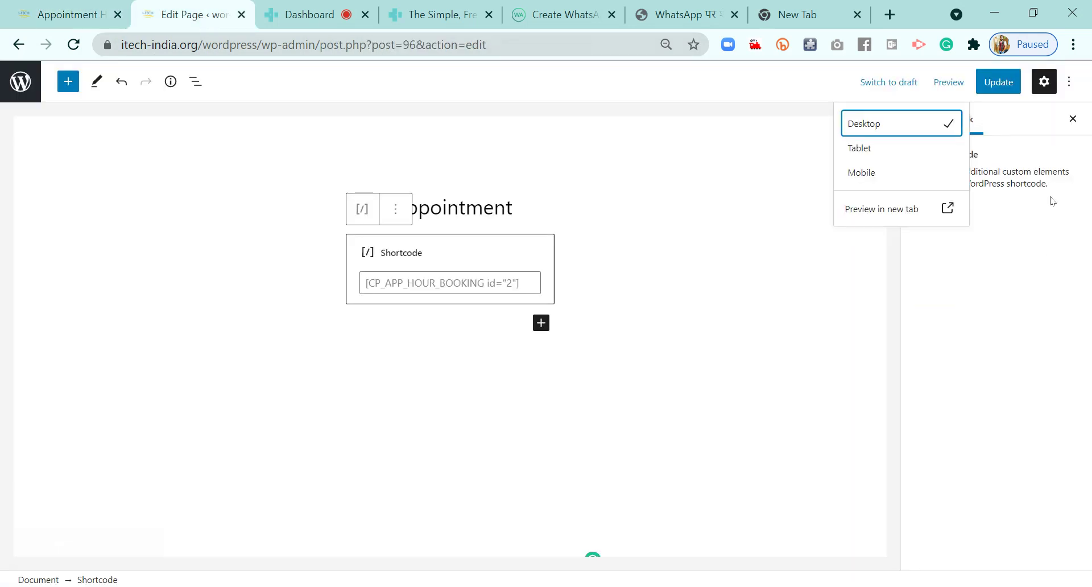
left_click(834, 322)
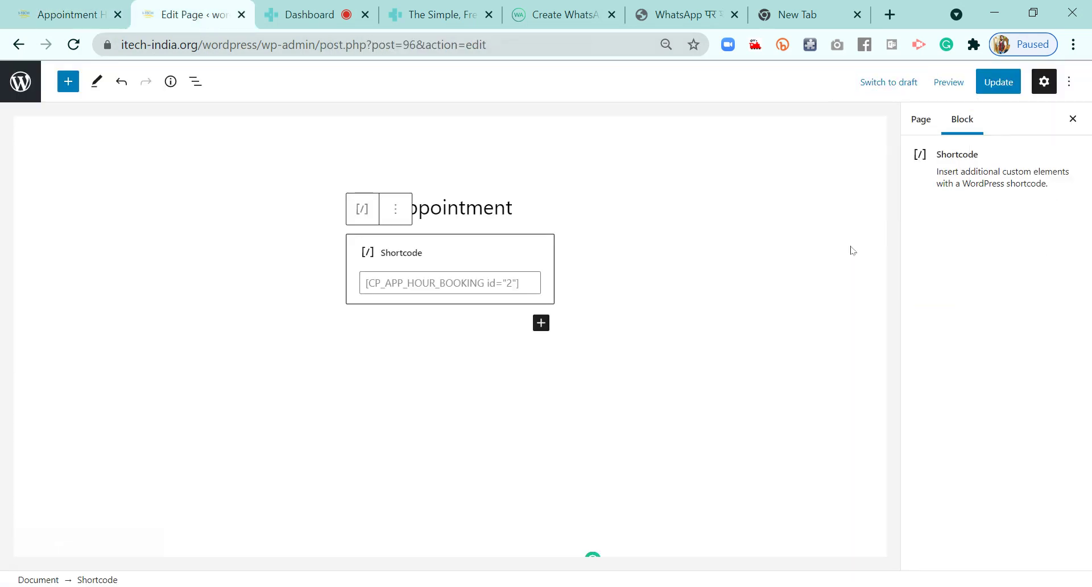
left_click(917, 118)
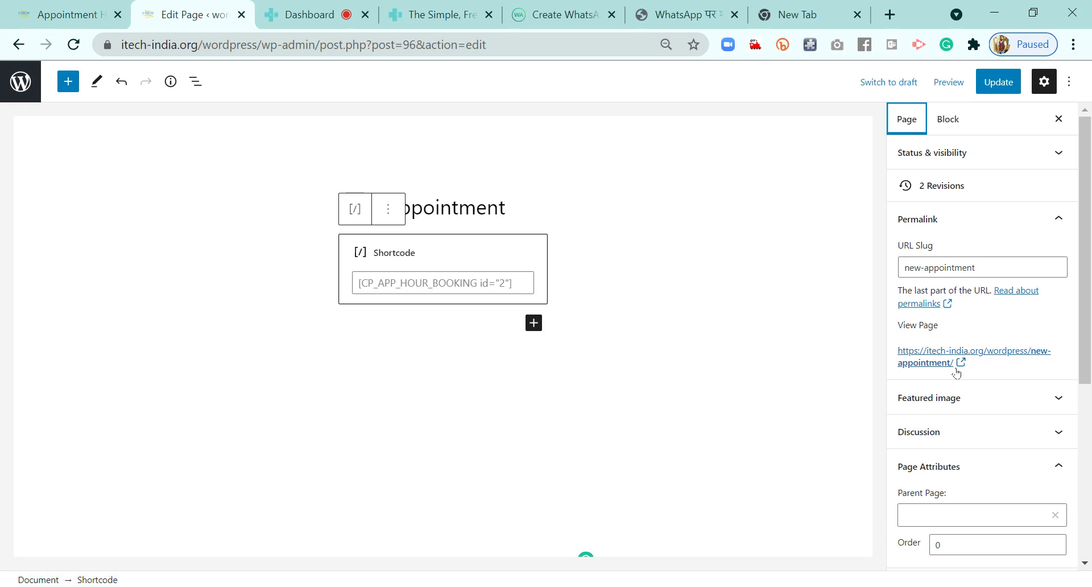
left_click(926, 361)
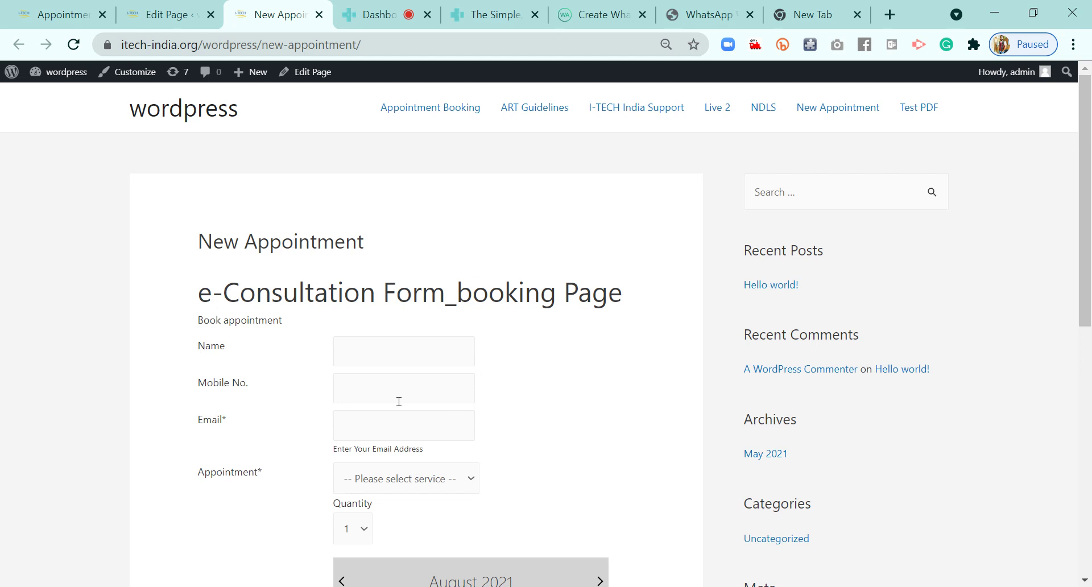
Enter the test patient's name, mobile number and e-mail address in the booking form
scroll(558, 373, "down", 1)
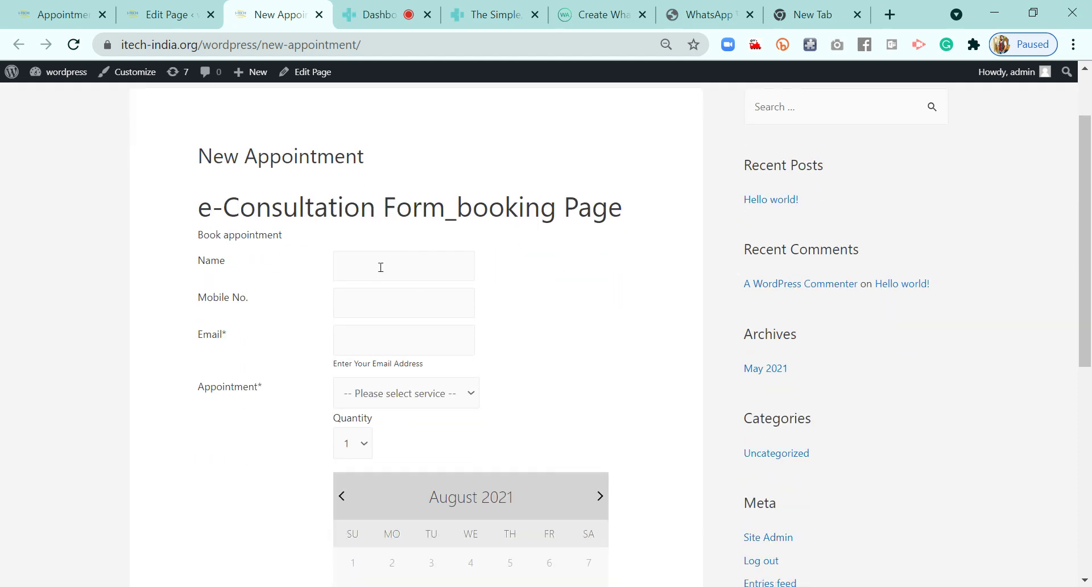
left_click(381, 267)
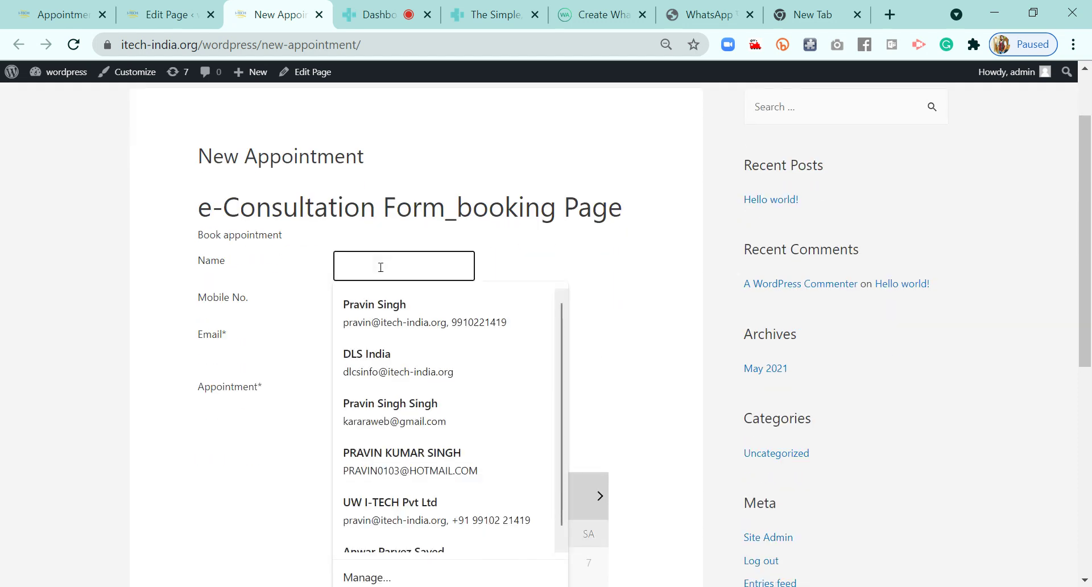
type("Prav")
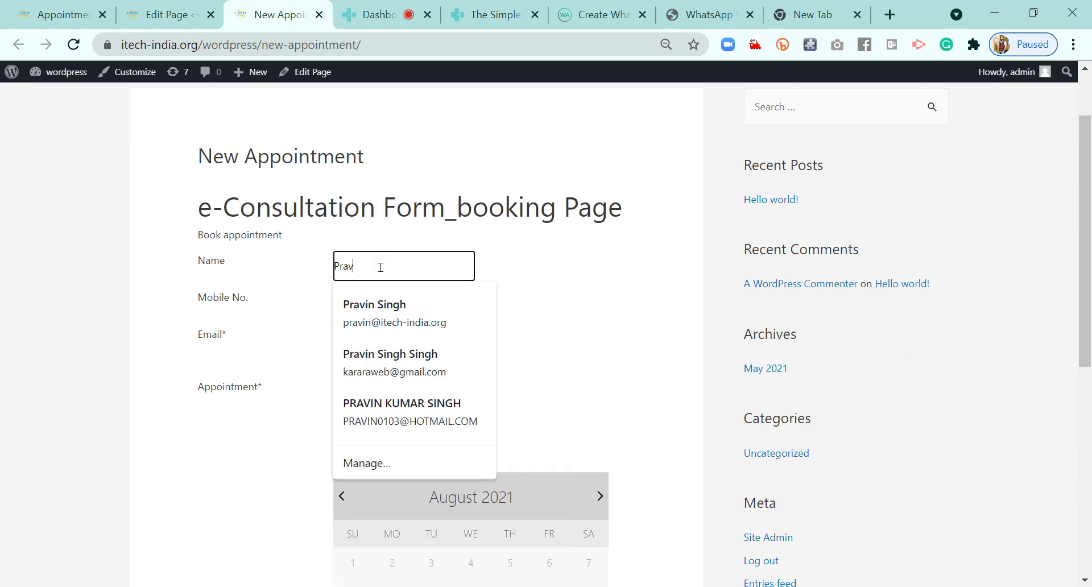
type("in Pa")
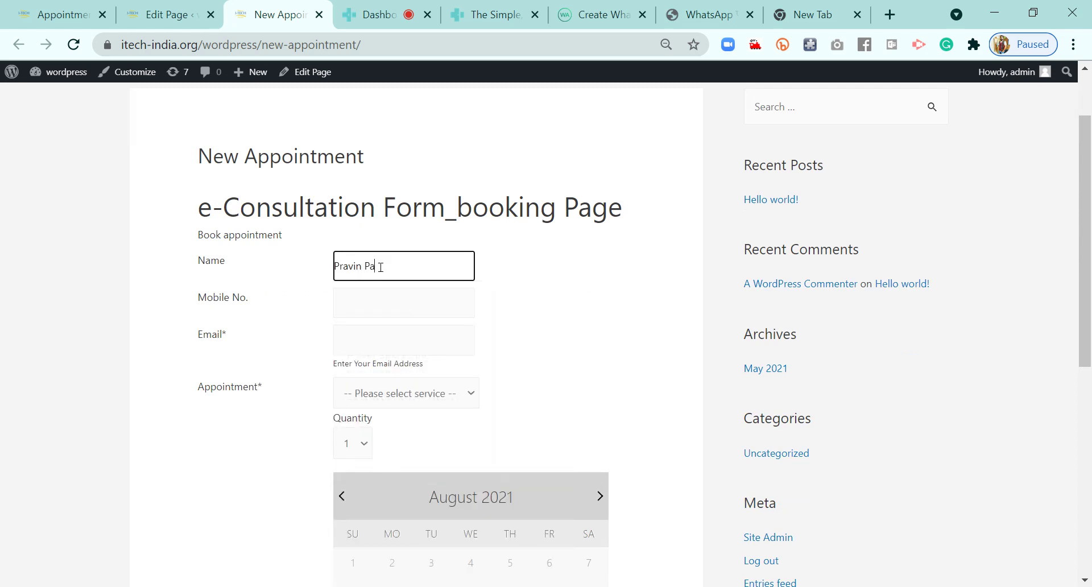
type("tient")
left_click(372, 308)
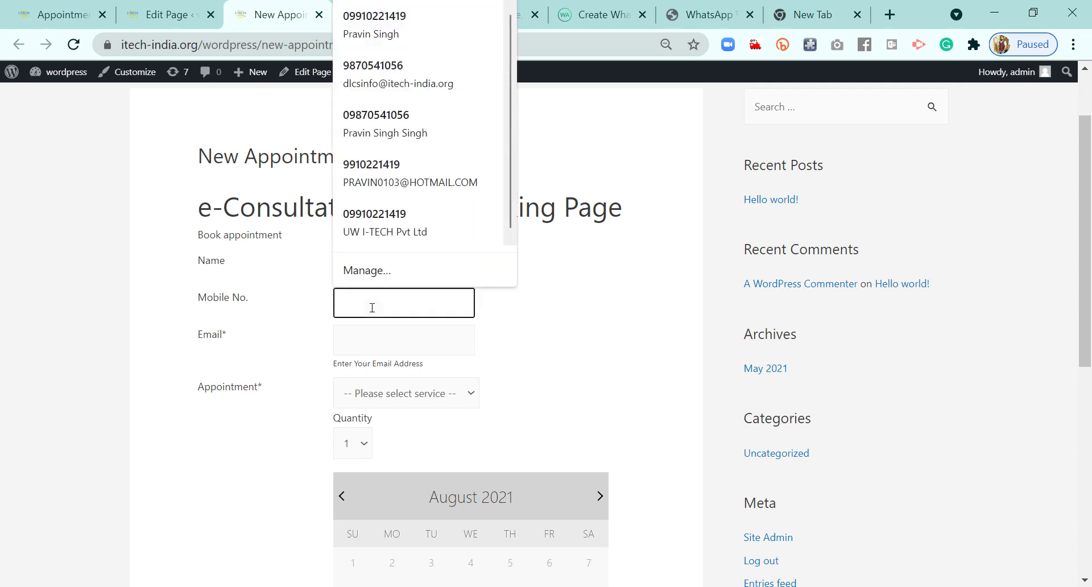
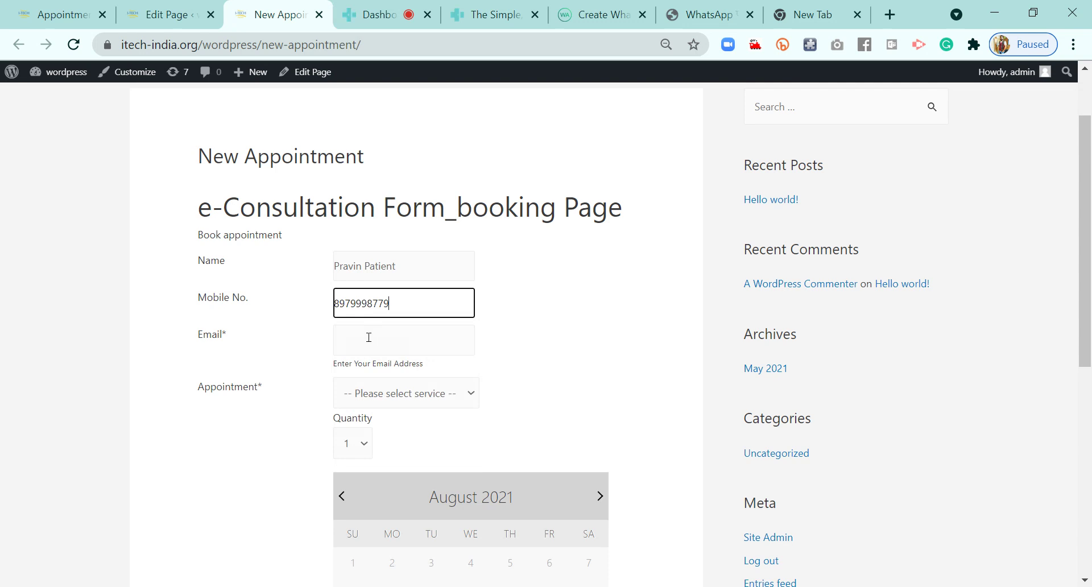
left_click(368, 344)
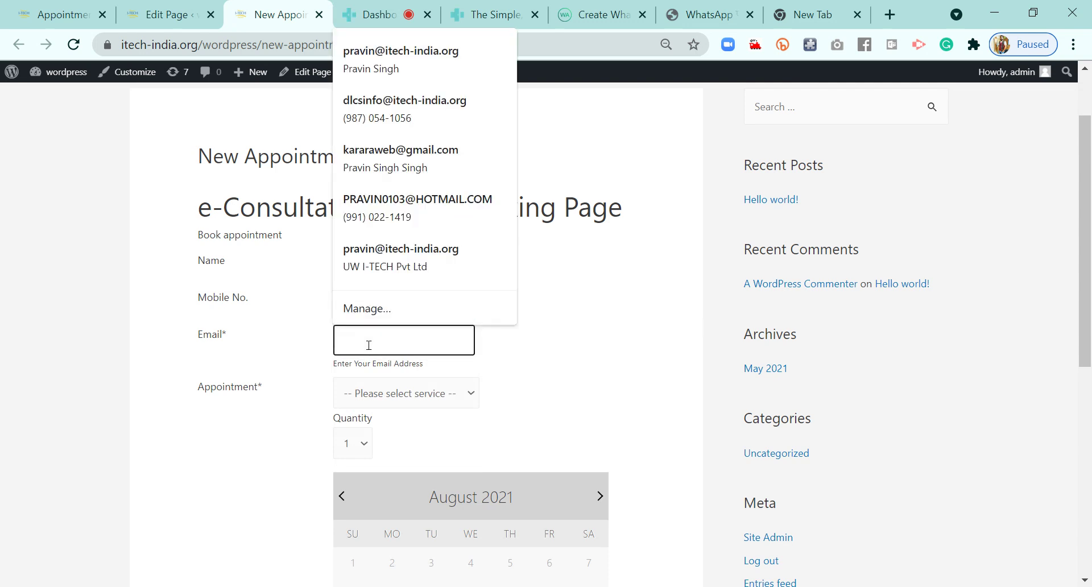
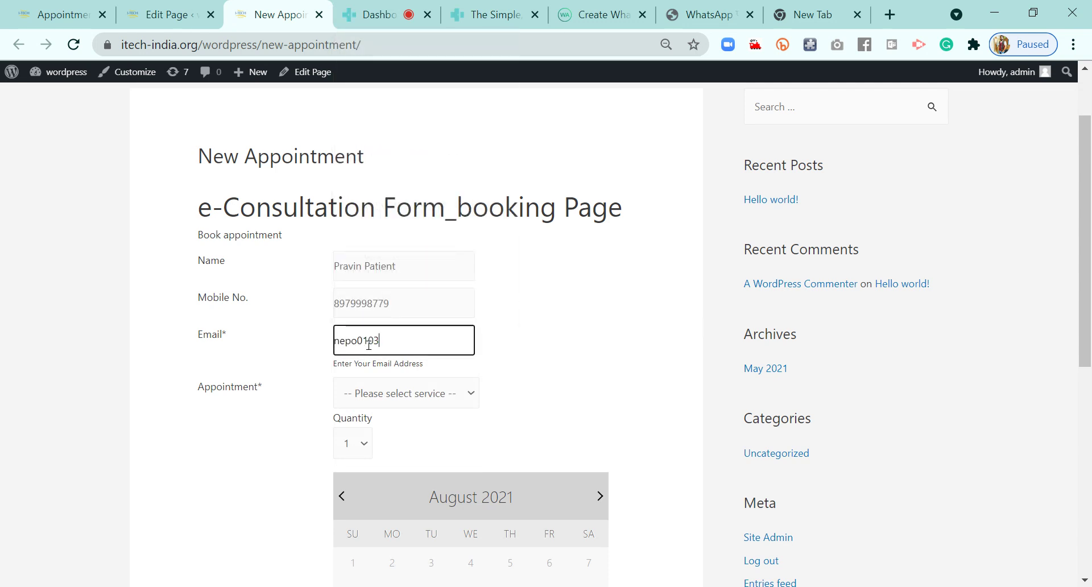
left_click(576, 350)
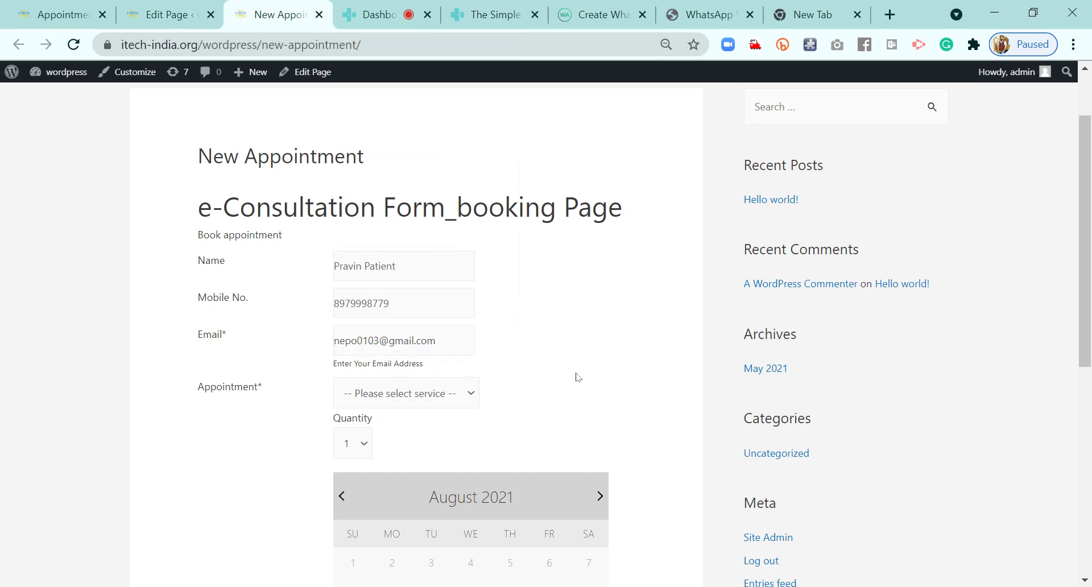
Choose the Slots service and the 08:00-08:30 time slot
scroll(608, 374, "down", 1)
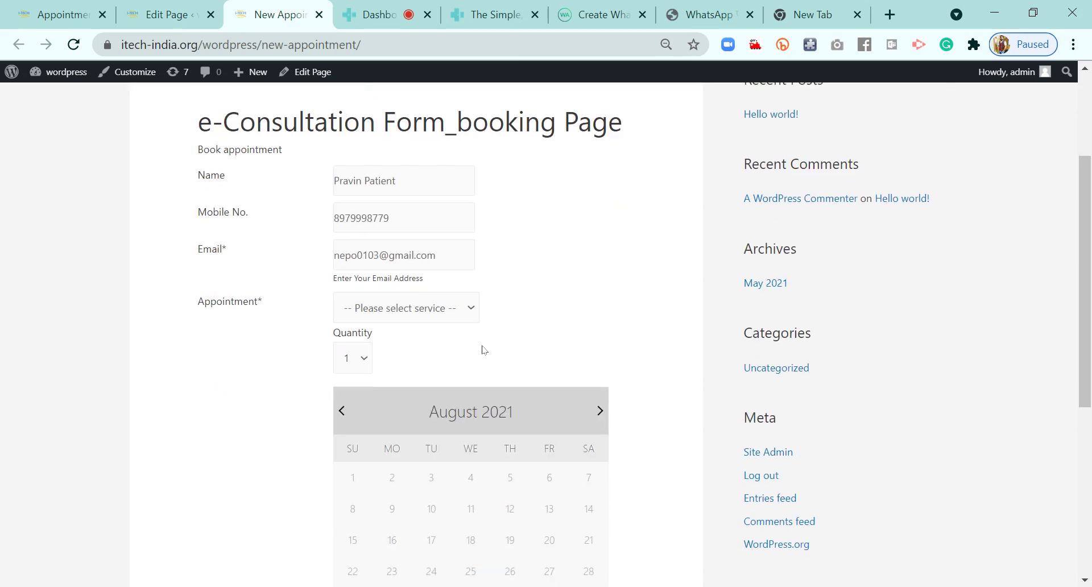
left_click(433, 312)
left_click(394, 365)
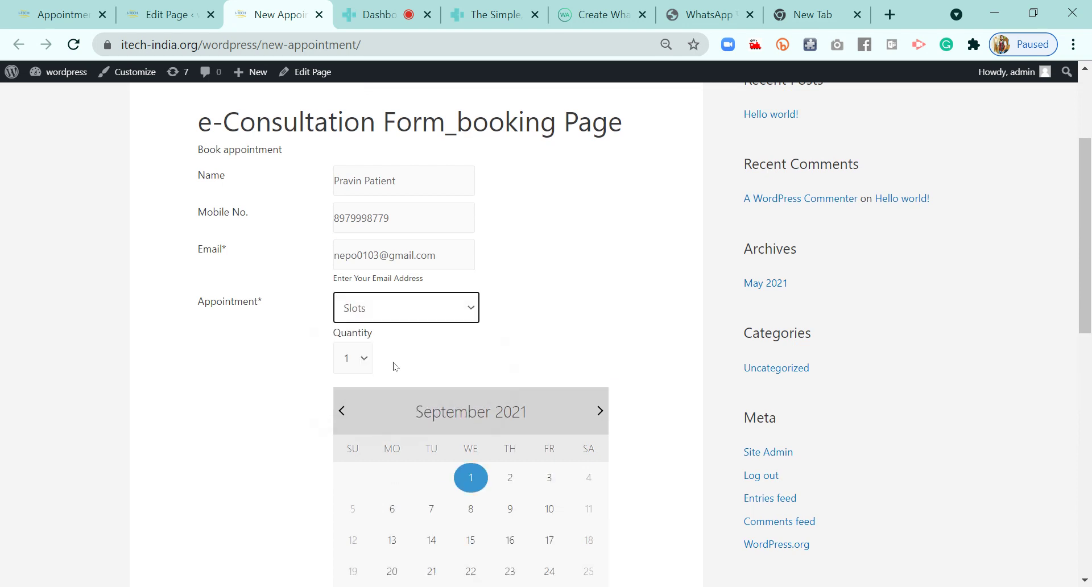
scroll(649, 305, "down", 1)
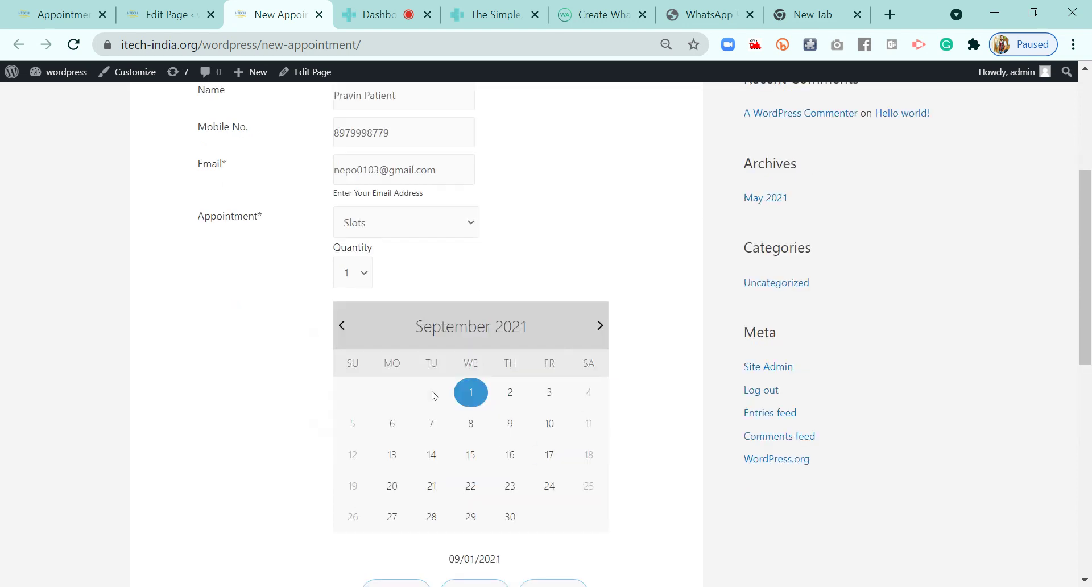
scroll(501, 426, "down", 1)
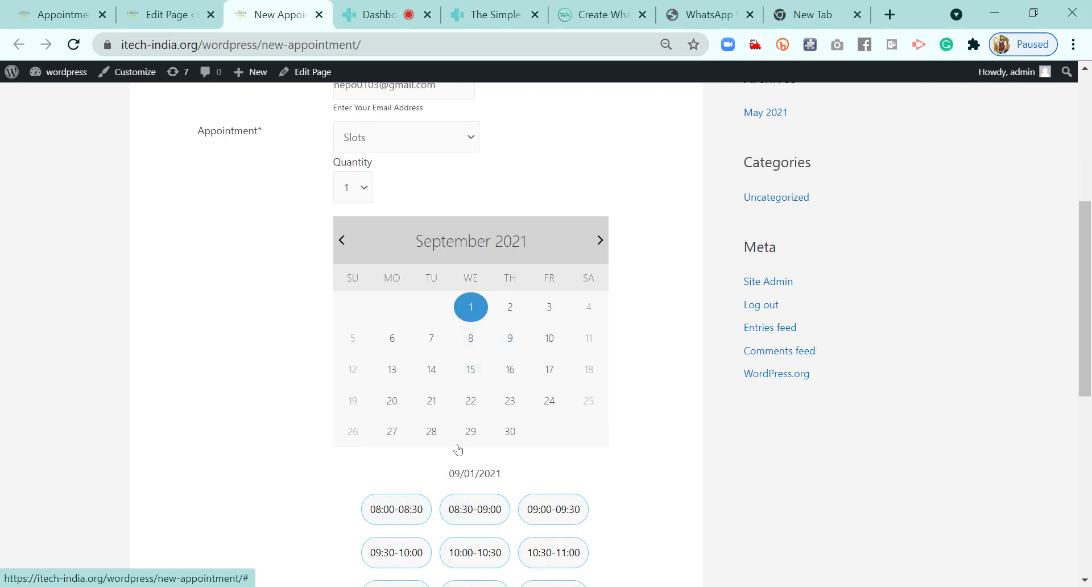
left_click(396, 508)
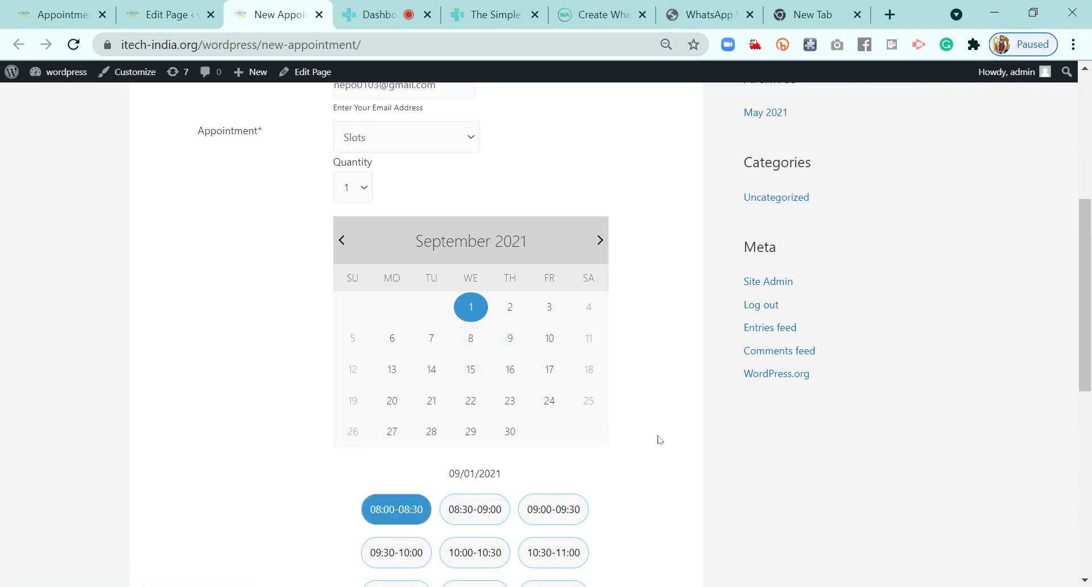
scroll(659, 439, "down", 5)
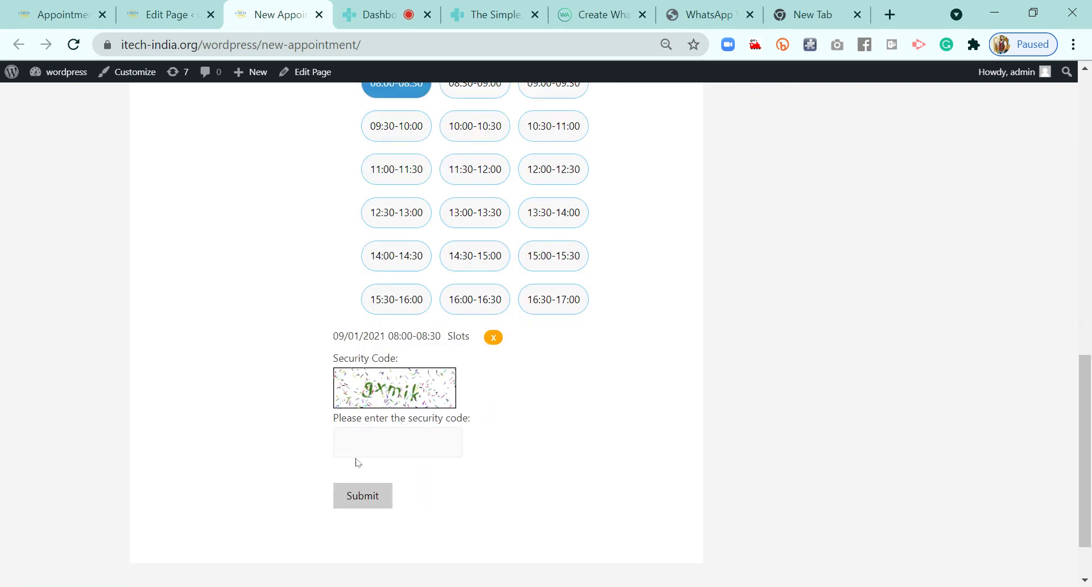
Refresh the captcha, enter the shown security code and submit the booking
left_click(352, 439)
left_click(395, 395)
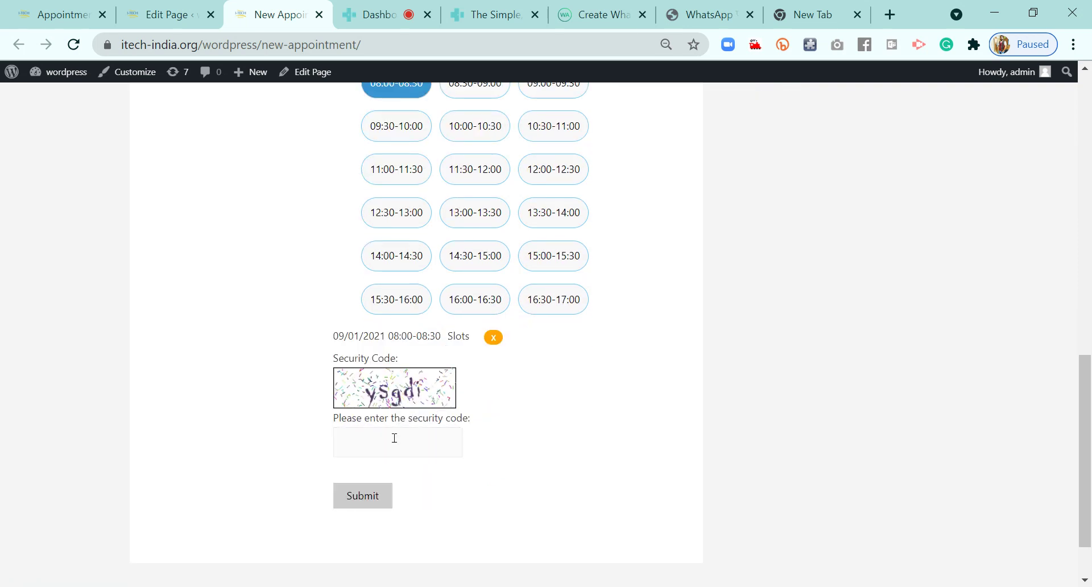
left_click(375, 447)
left_click(391, 447)
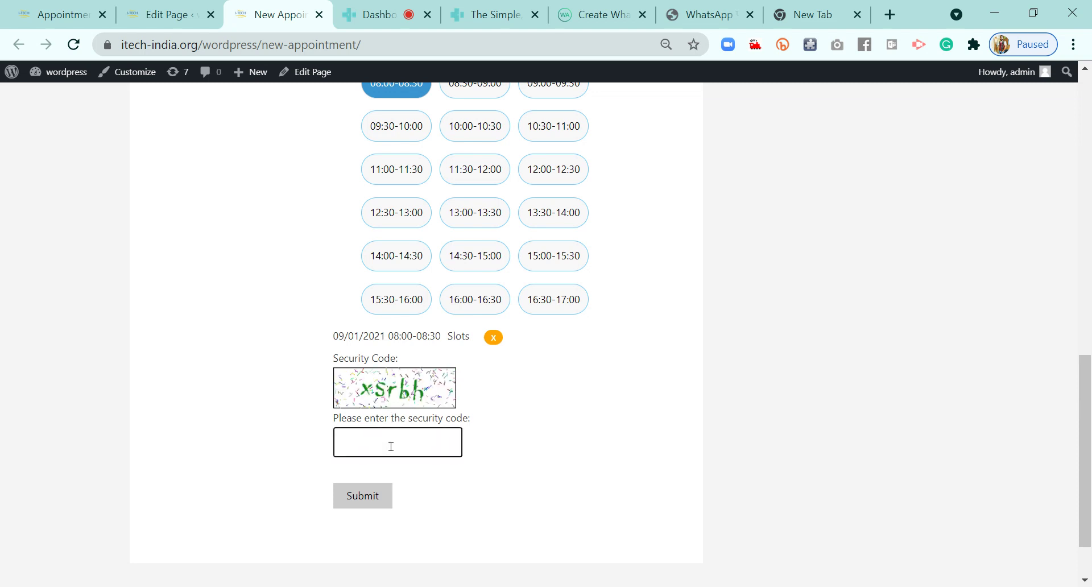
type("xSrbh")
left_click(364, 498)
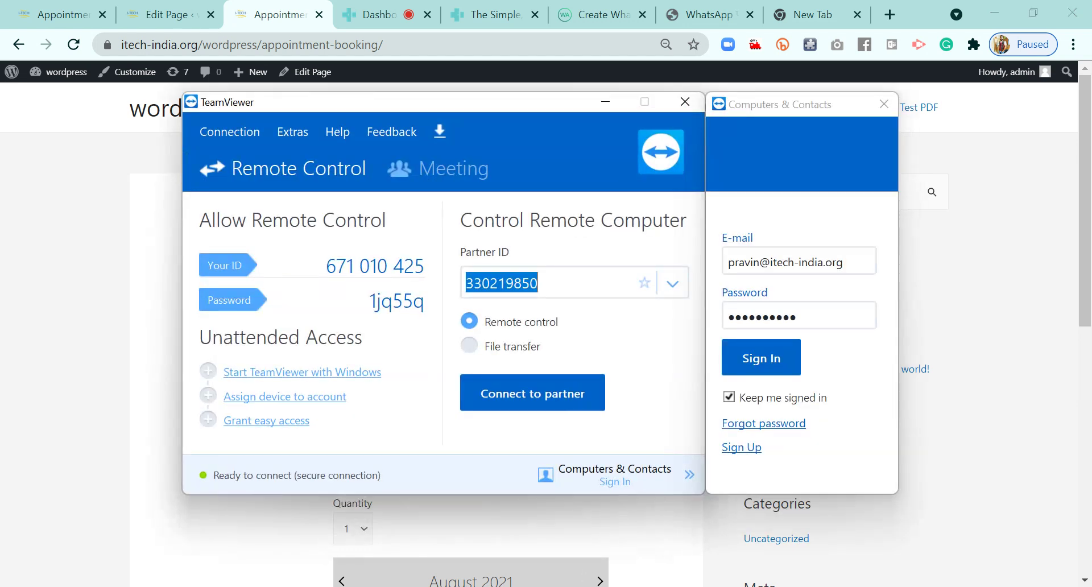
Connect to the partner computer, retrying after the connection error, and log on with its password
left_click(527, 408)
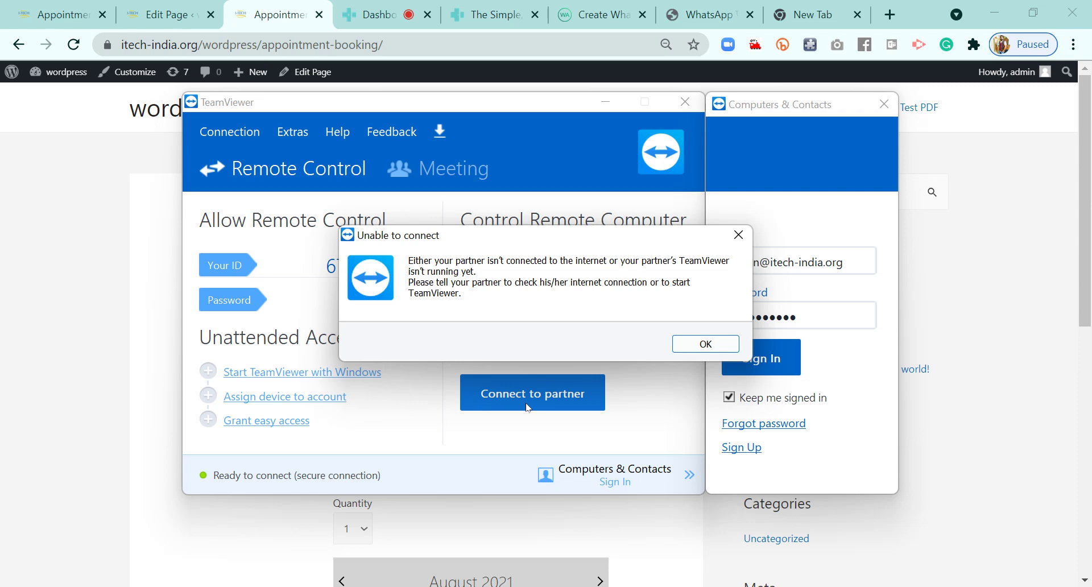
left_click(726, 346)
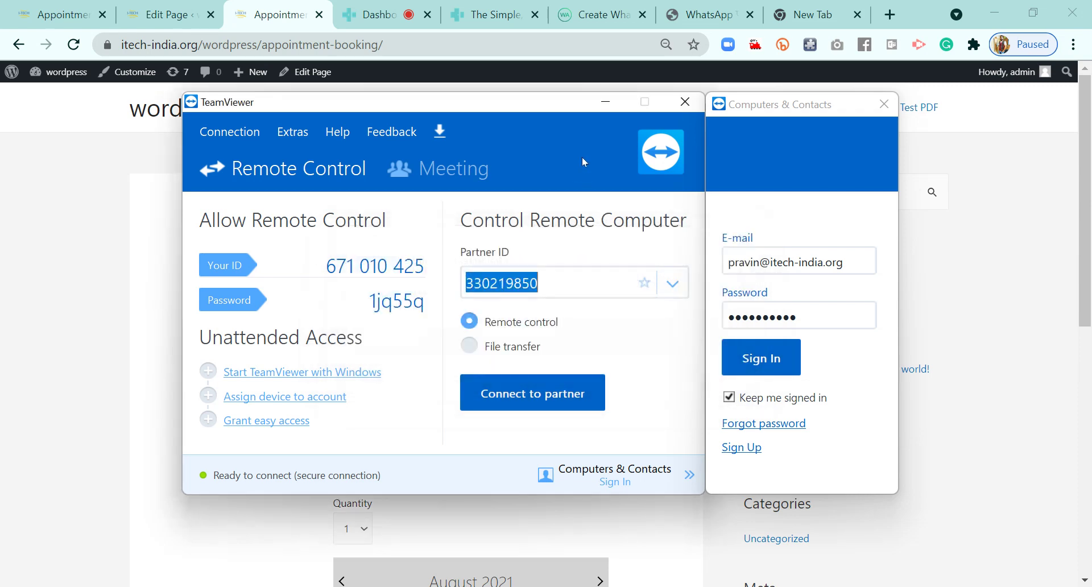
left_click(604, 104)
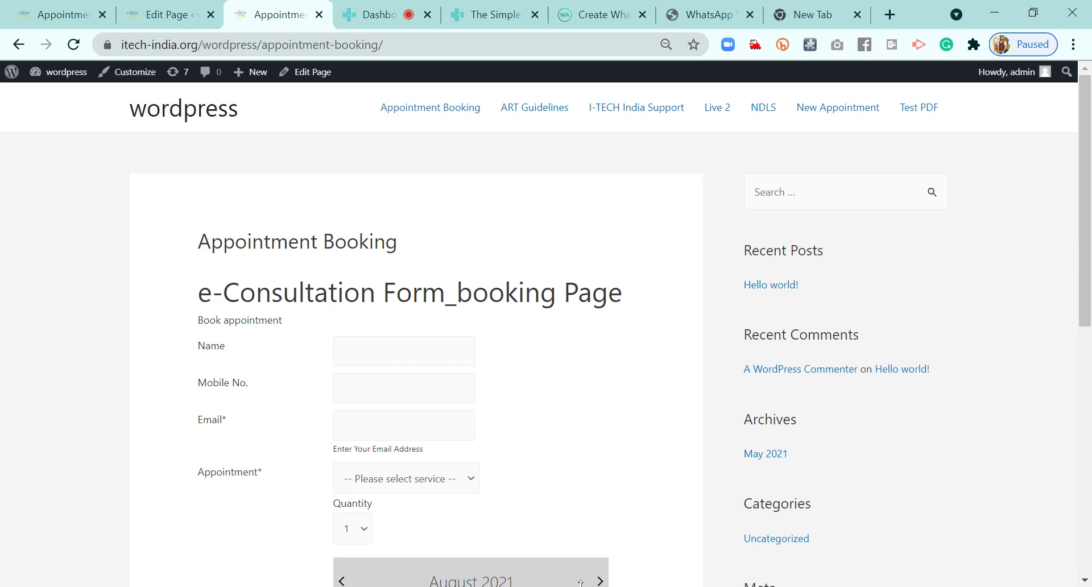
key("alt+Tab")
left_click(563, 392)
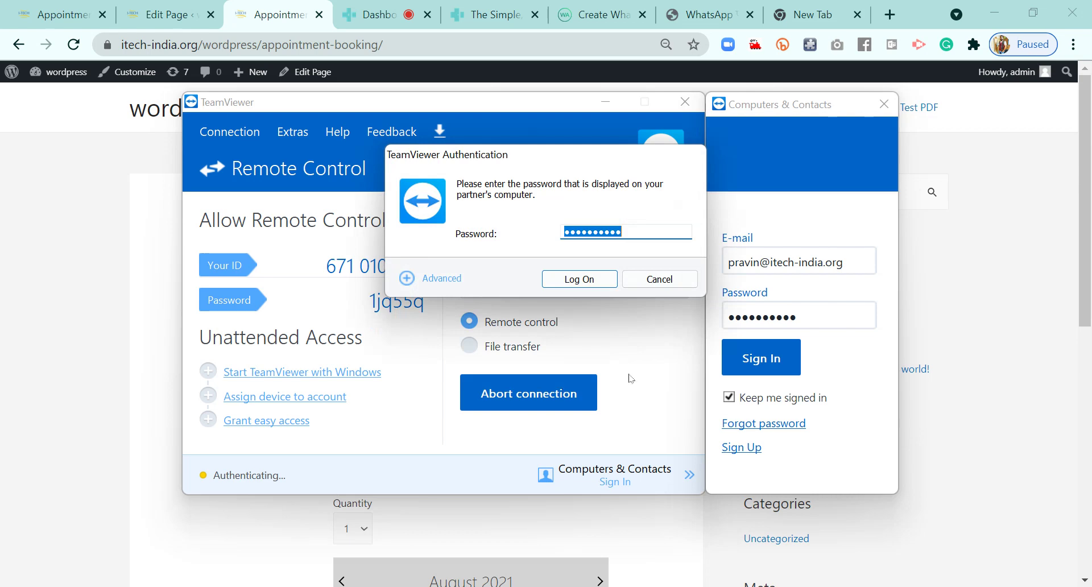
left_click(594, 274)
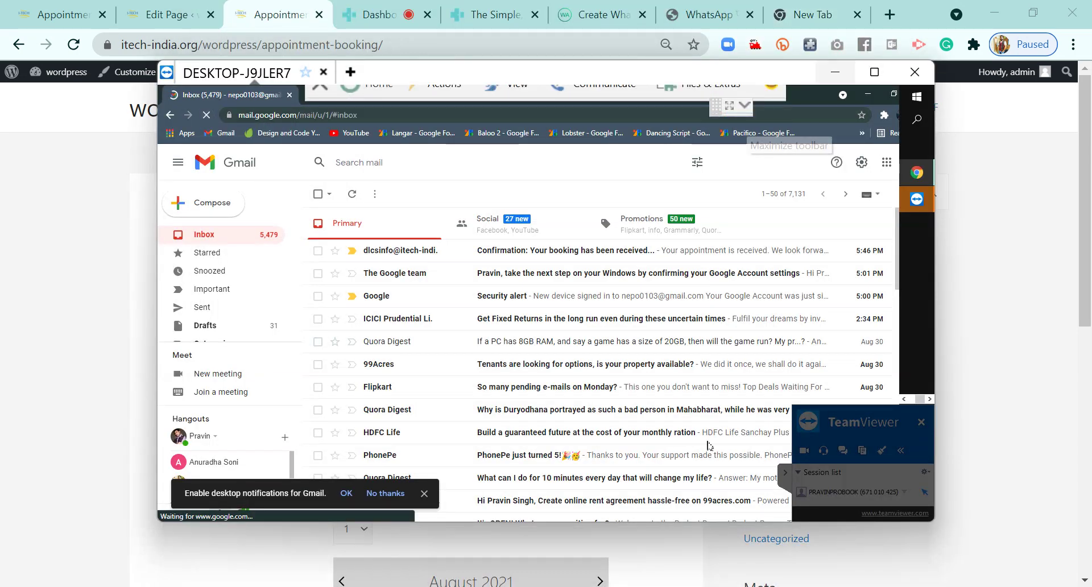
Open the 'Confirmation: Your booking has been received' email and review its patient details and doxy.me link
left_click(784, 478)
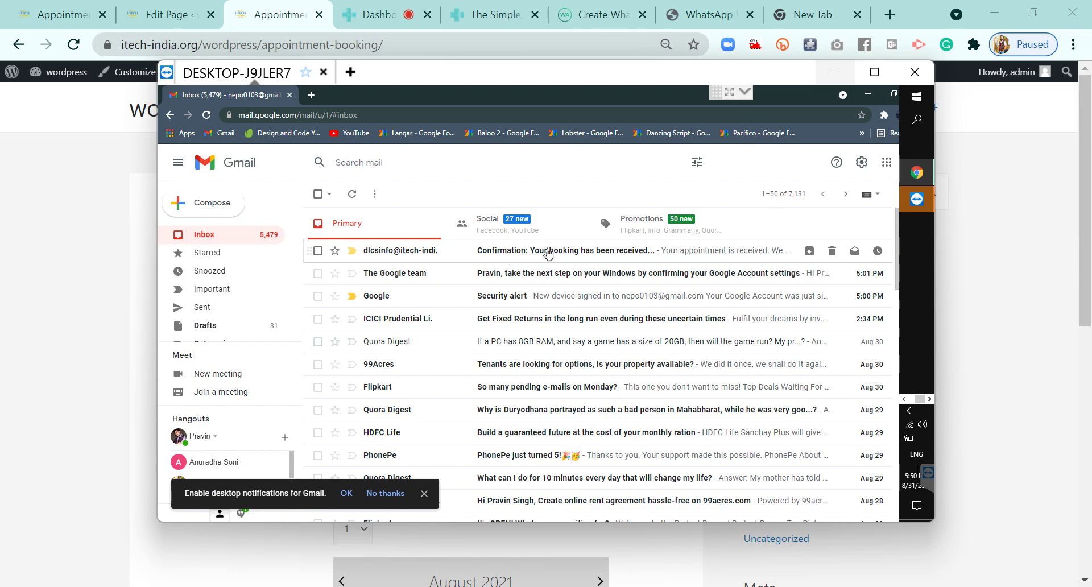
left_click(548, 254)
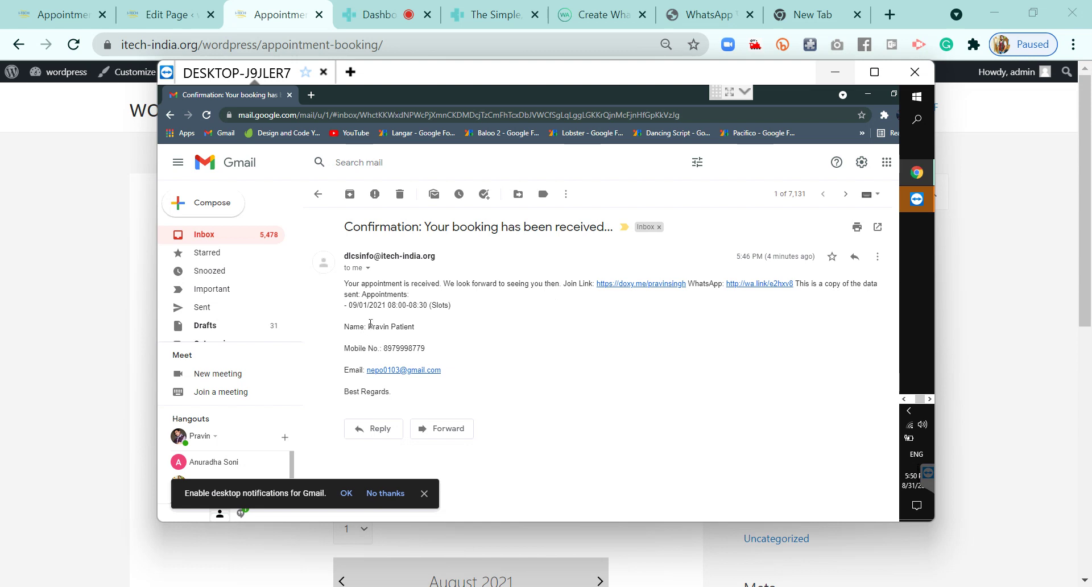
left_click_drag(368, 326, 414, 328)
double_click(404, 348)
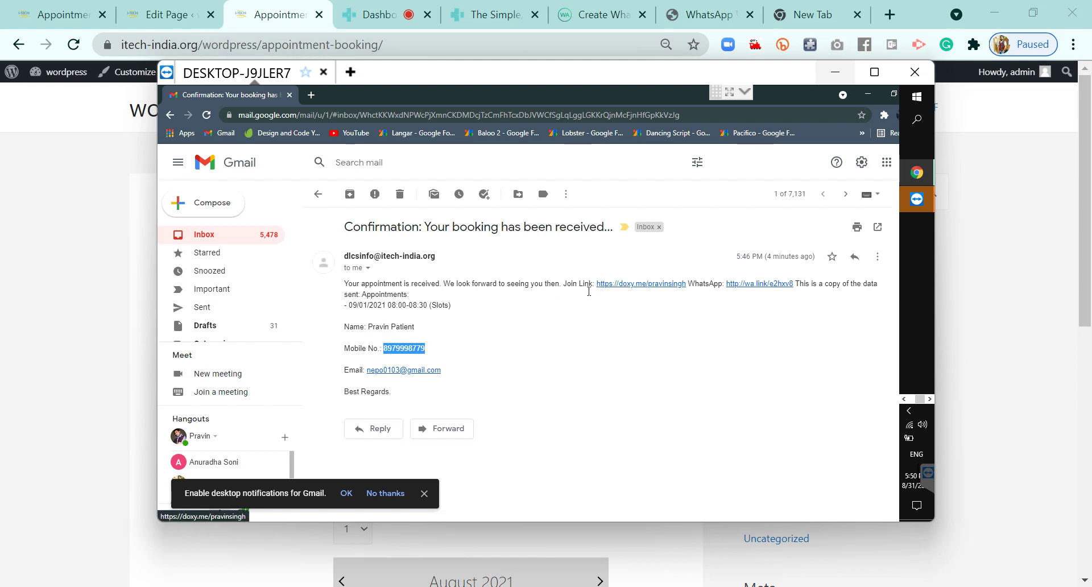
left_click_drag(689, 283, 598, 283)
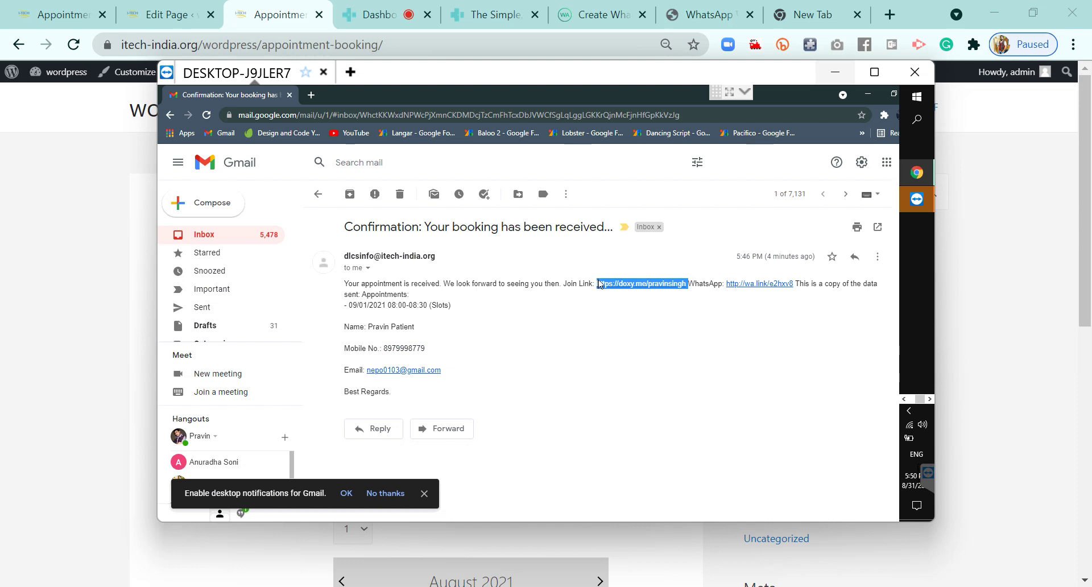
left_click(627, 353)
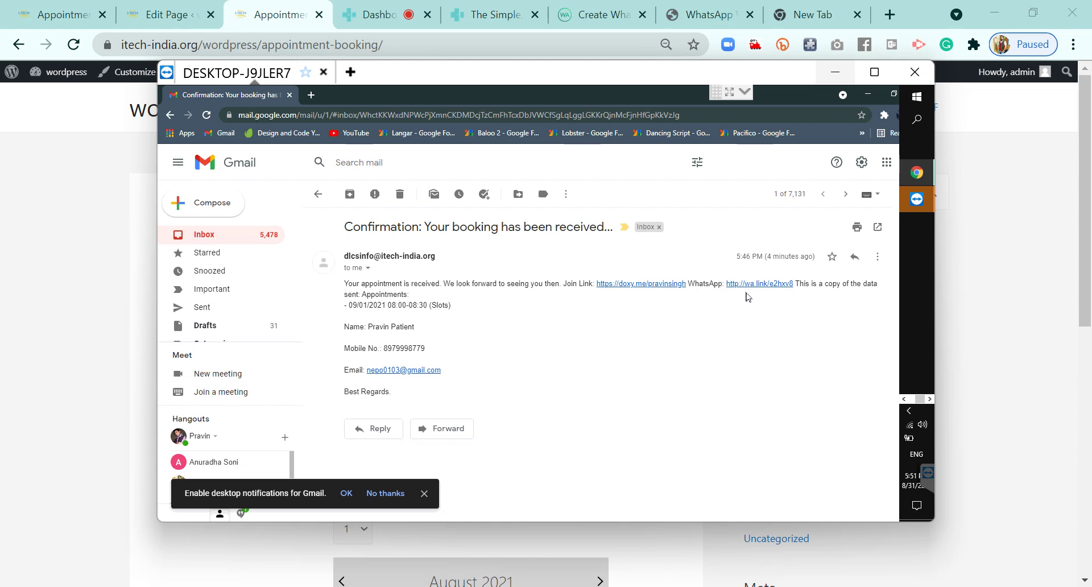
Open the doxy.me join link, check in under the patient's name, and allow camera and microphone
left_click(642, 284)
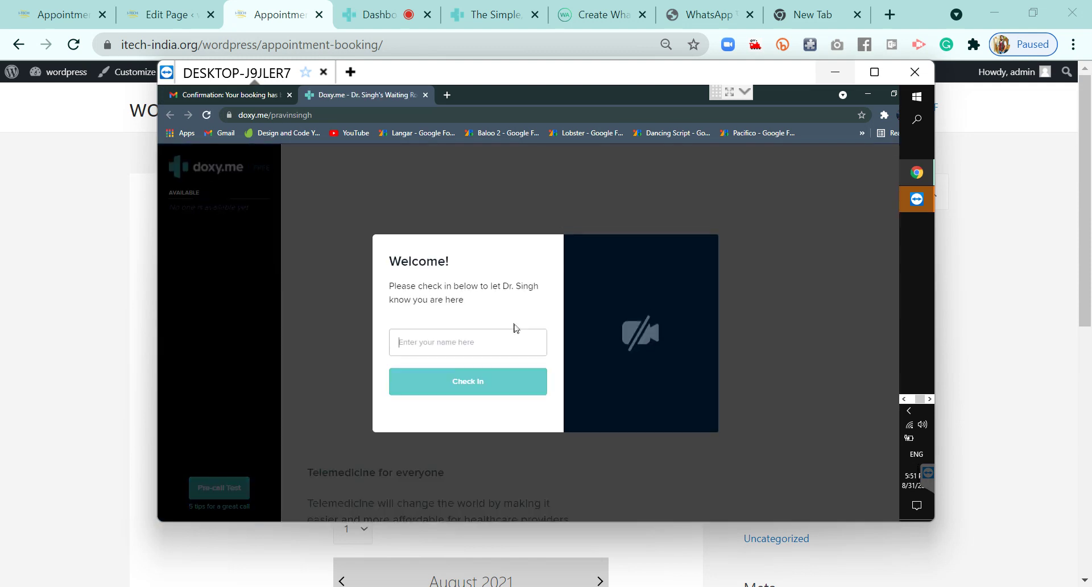
left_click(462, 345)
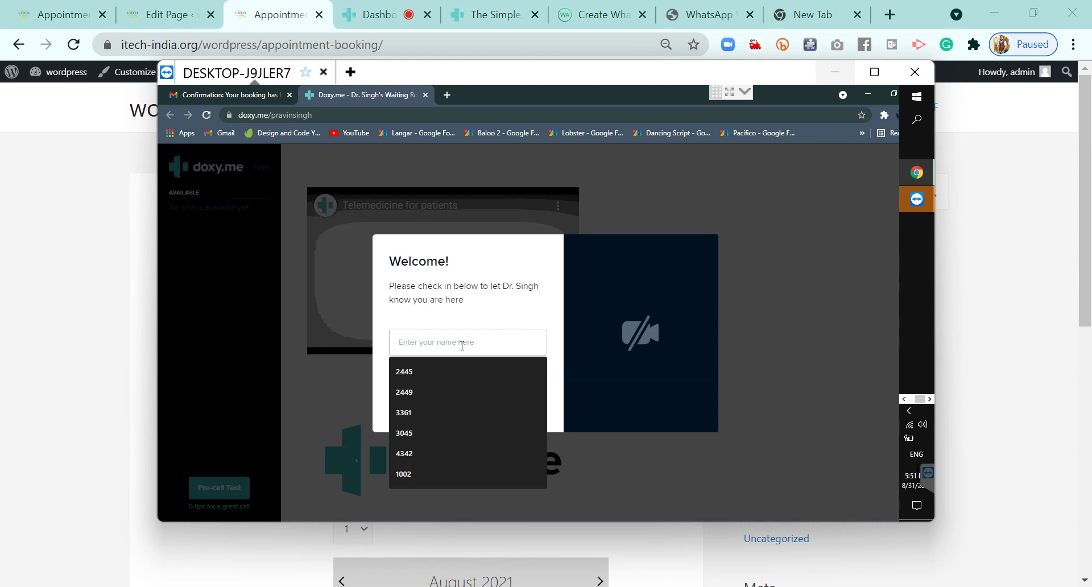
type("Pravin")
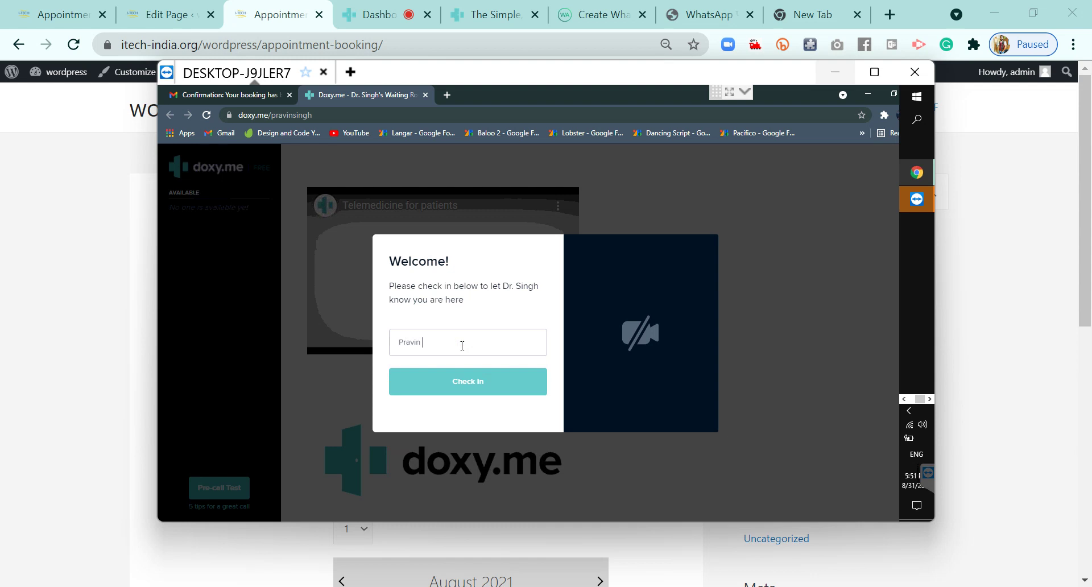
type(" Patient")
left_click(449, 393)
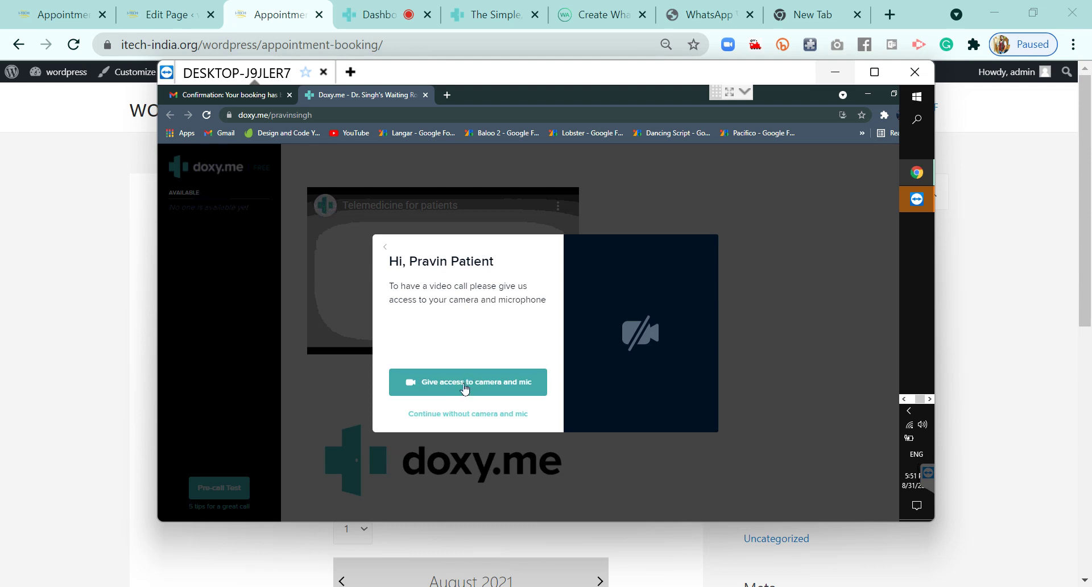
left_click(465, 389)
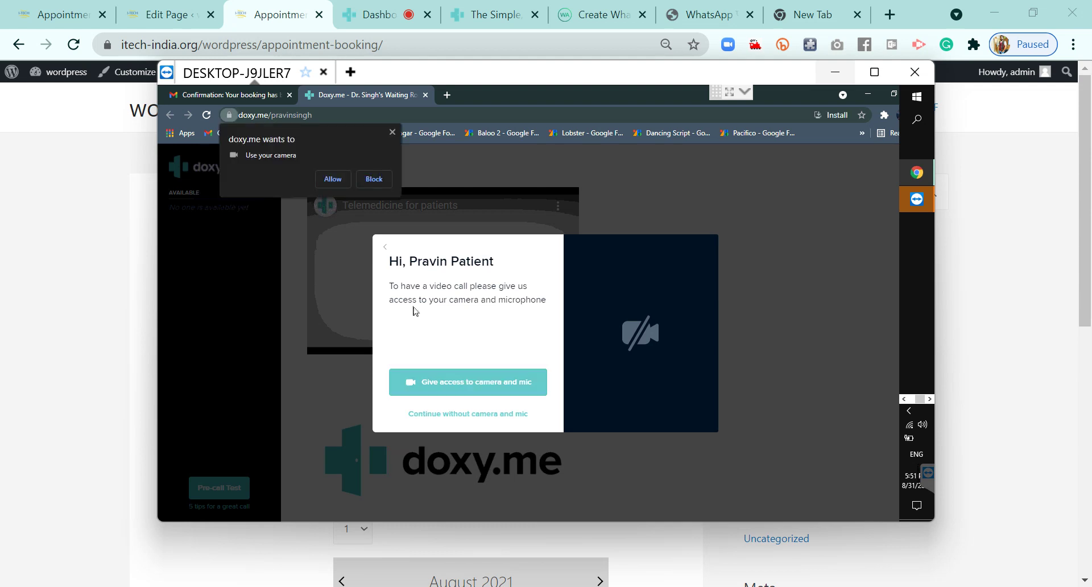
left_click(338, 182)
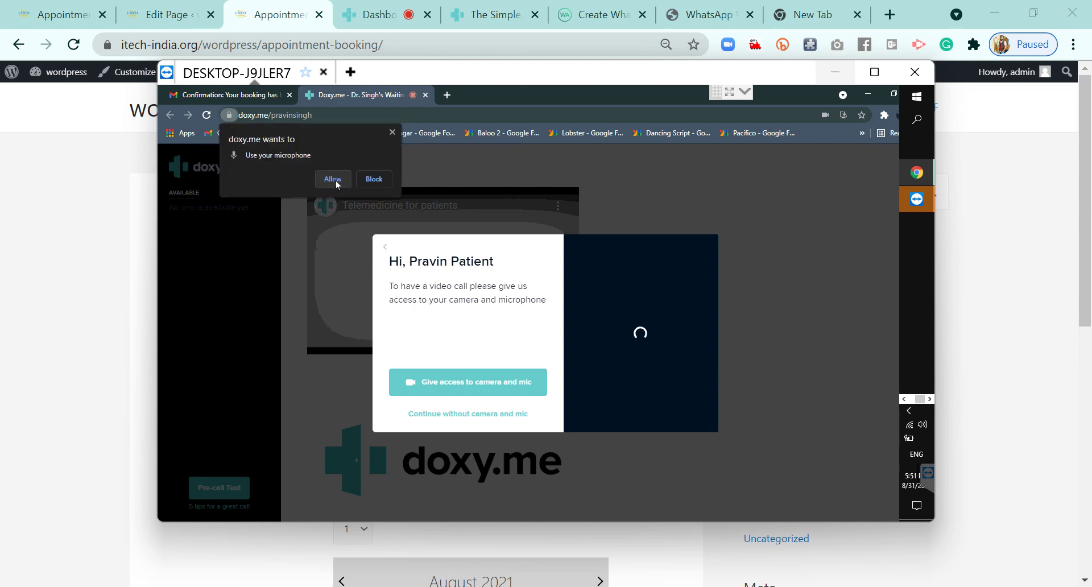
left_click(335, 179)
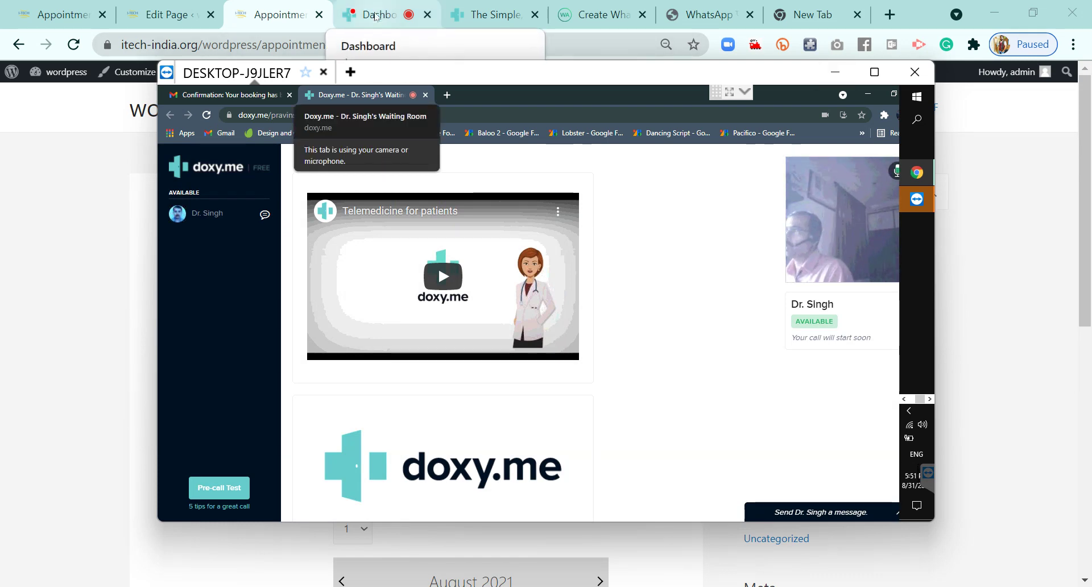
Start the call with the queued patient from the provider Dashboard and switch on the doctor's camera
left_click(377, 17)
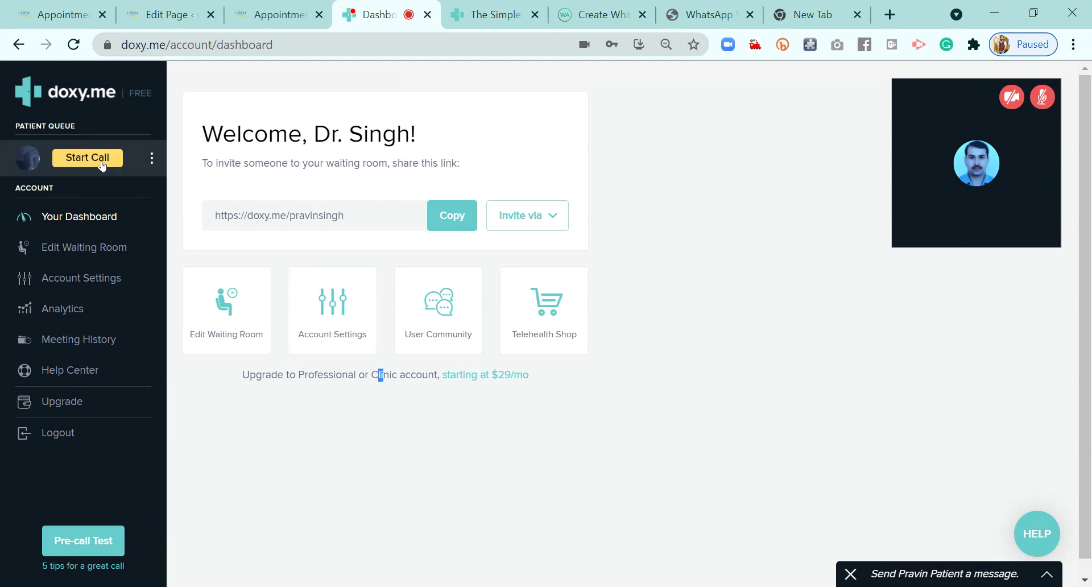
mouse_move(84, 170)
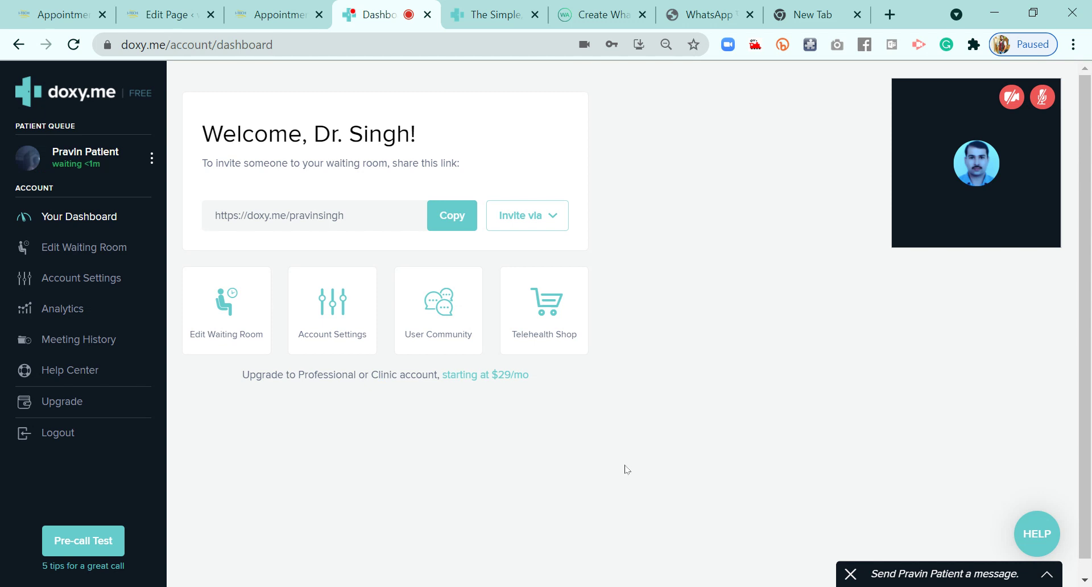
mouse_move(145, 170)
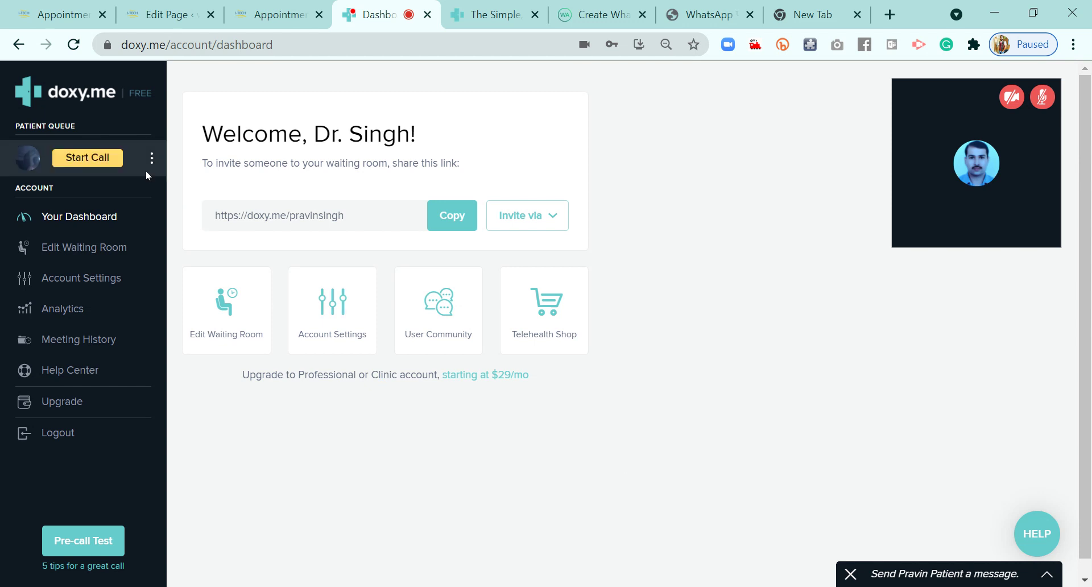
left_click(111, 161)
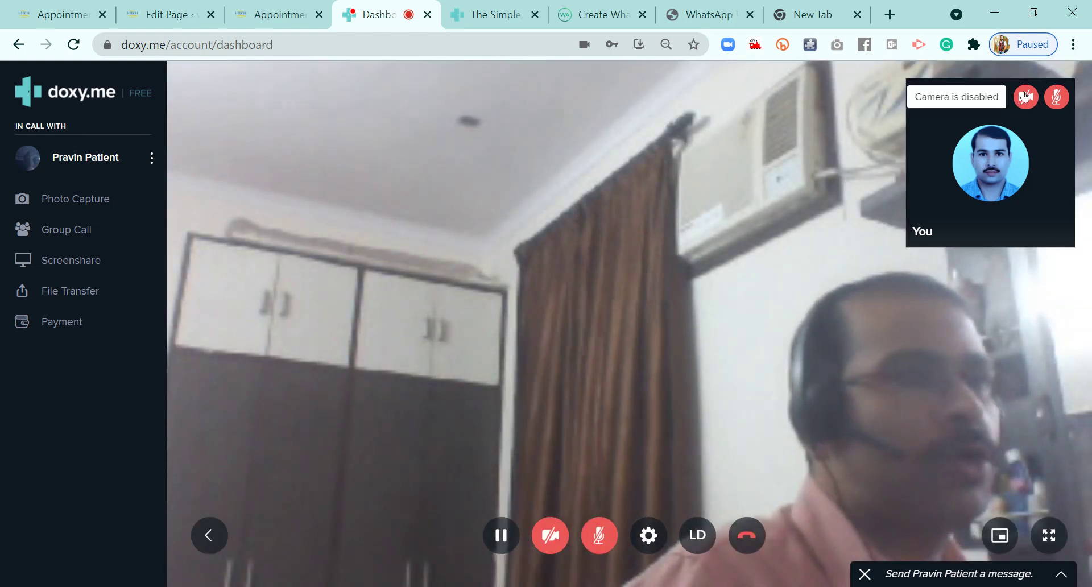
left_click(1025, 96)
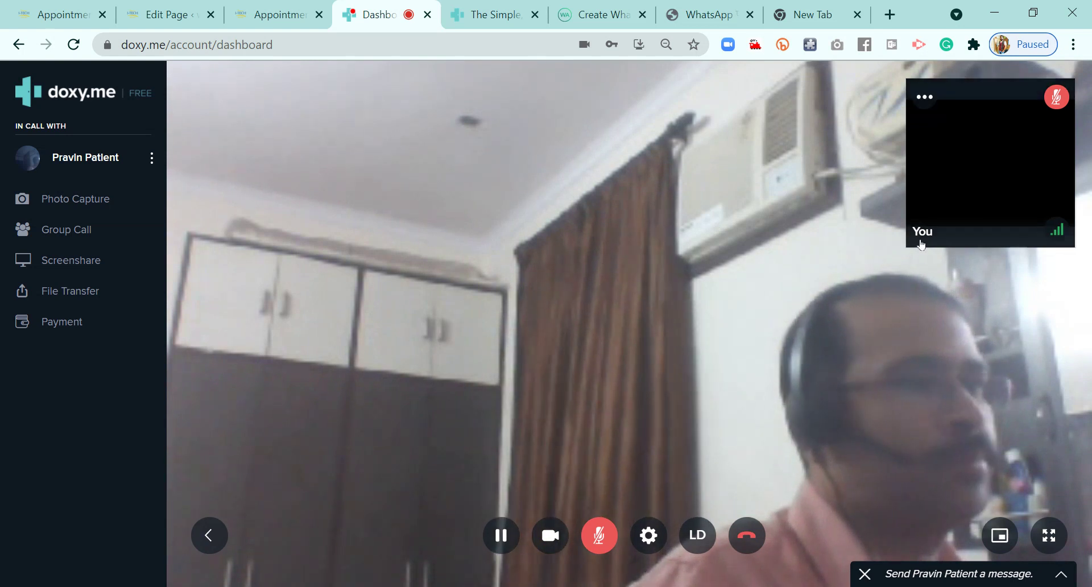